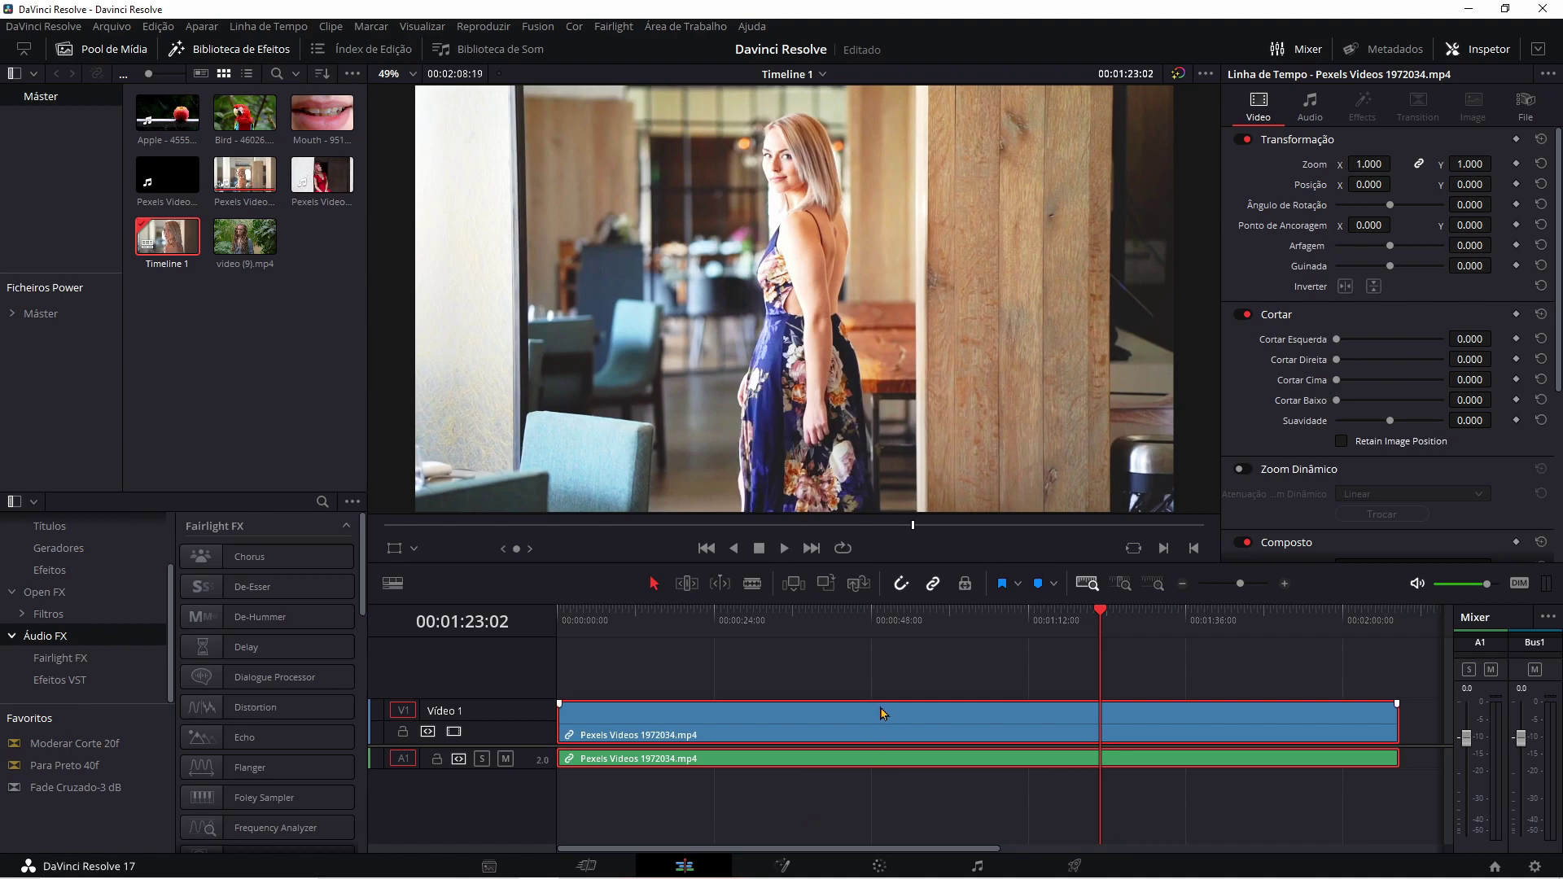
# - Replace the old clip with Pexels Videos 2183769, park at 00:00:06:17 and select it for grading
pyautogui.press('Delete')
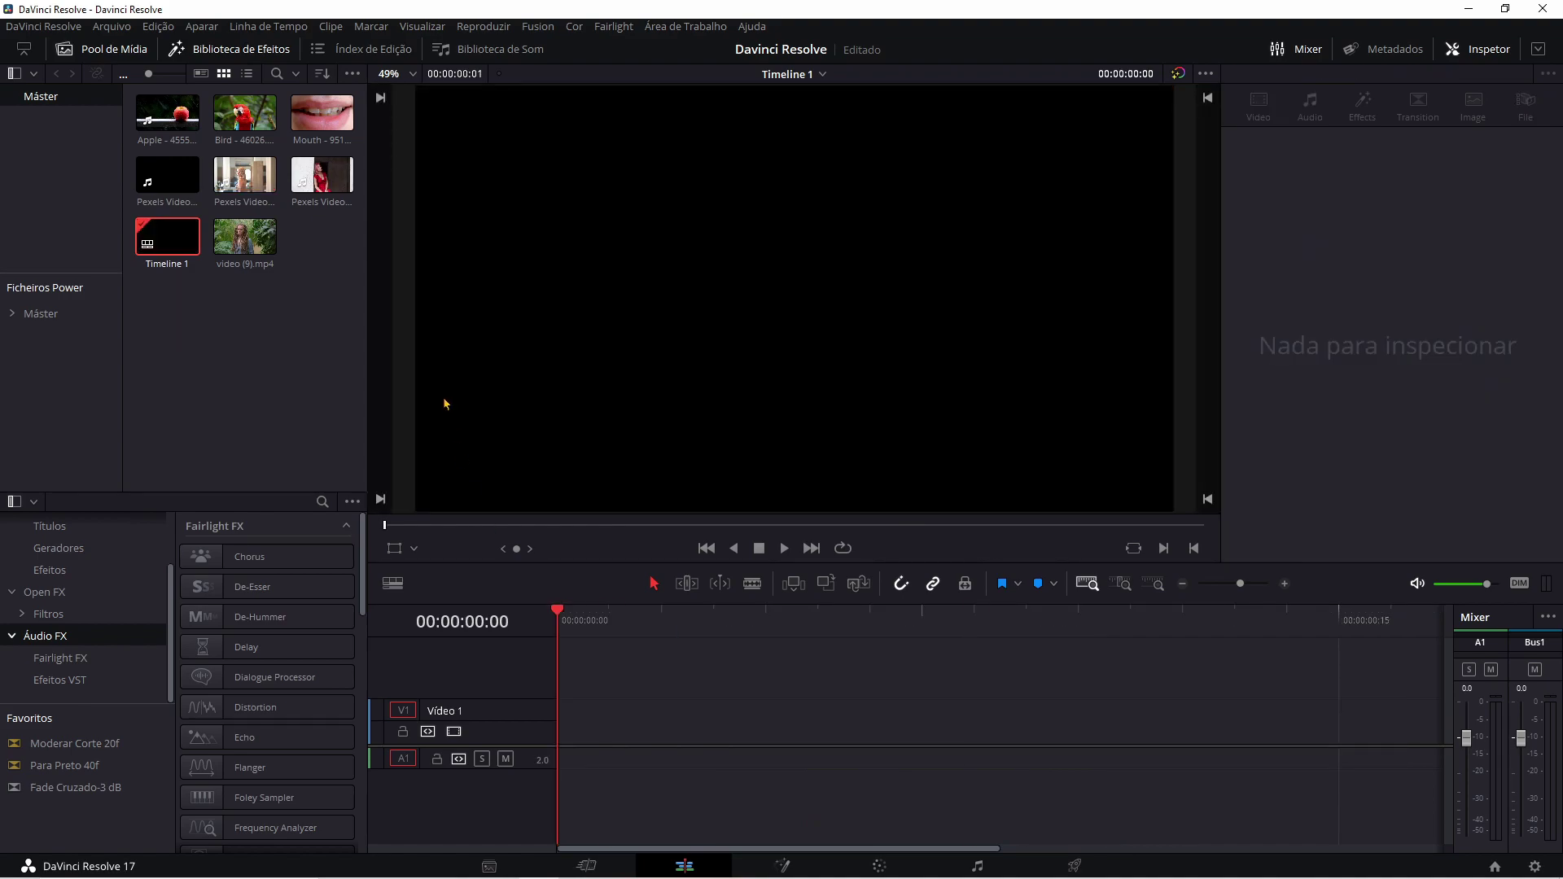
pyautogui.moveTo(322, 174); pyautogui.dragTo(631, 742)
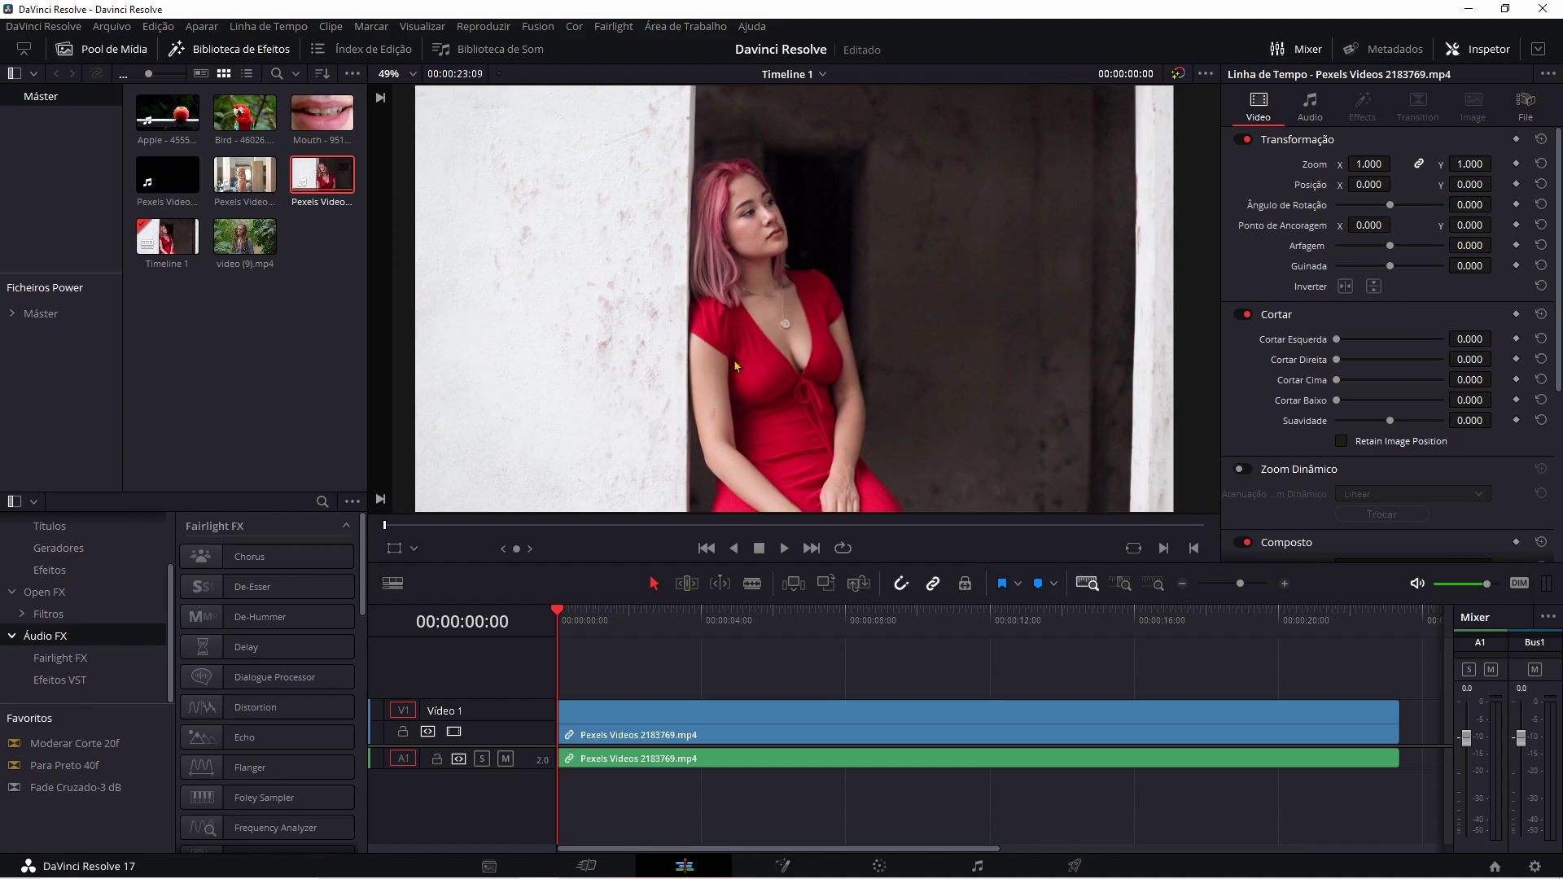
pyautogui.click(798, 617)
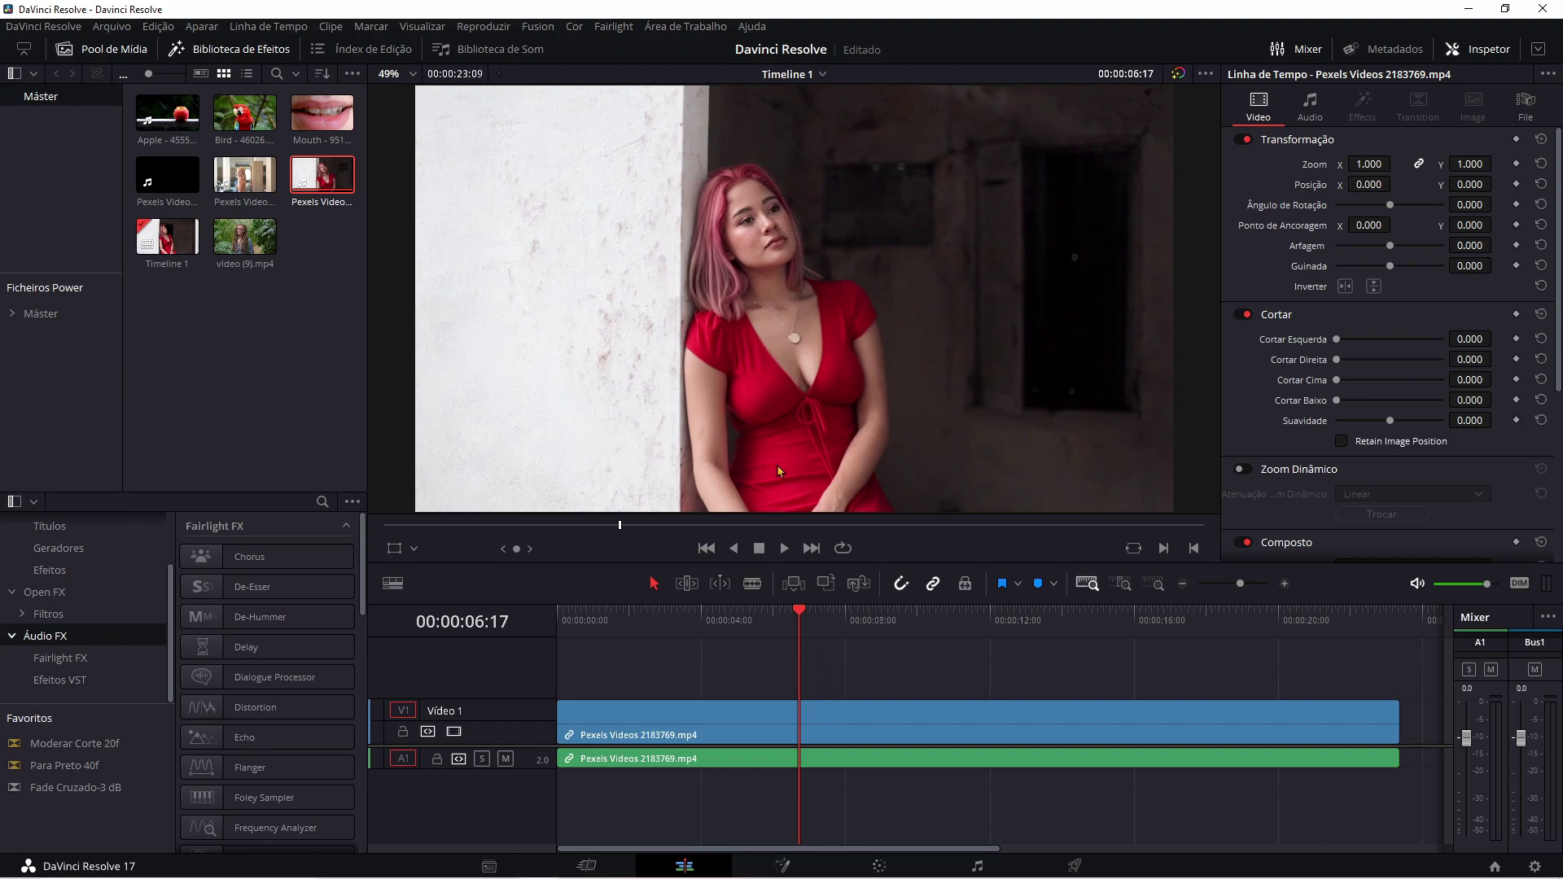
pyautogui.click(818, 726)
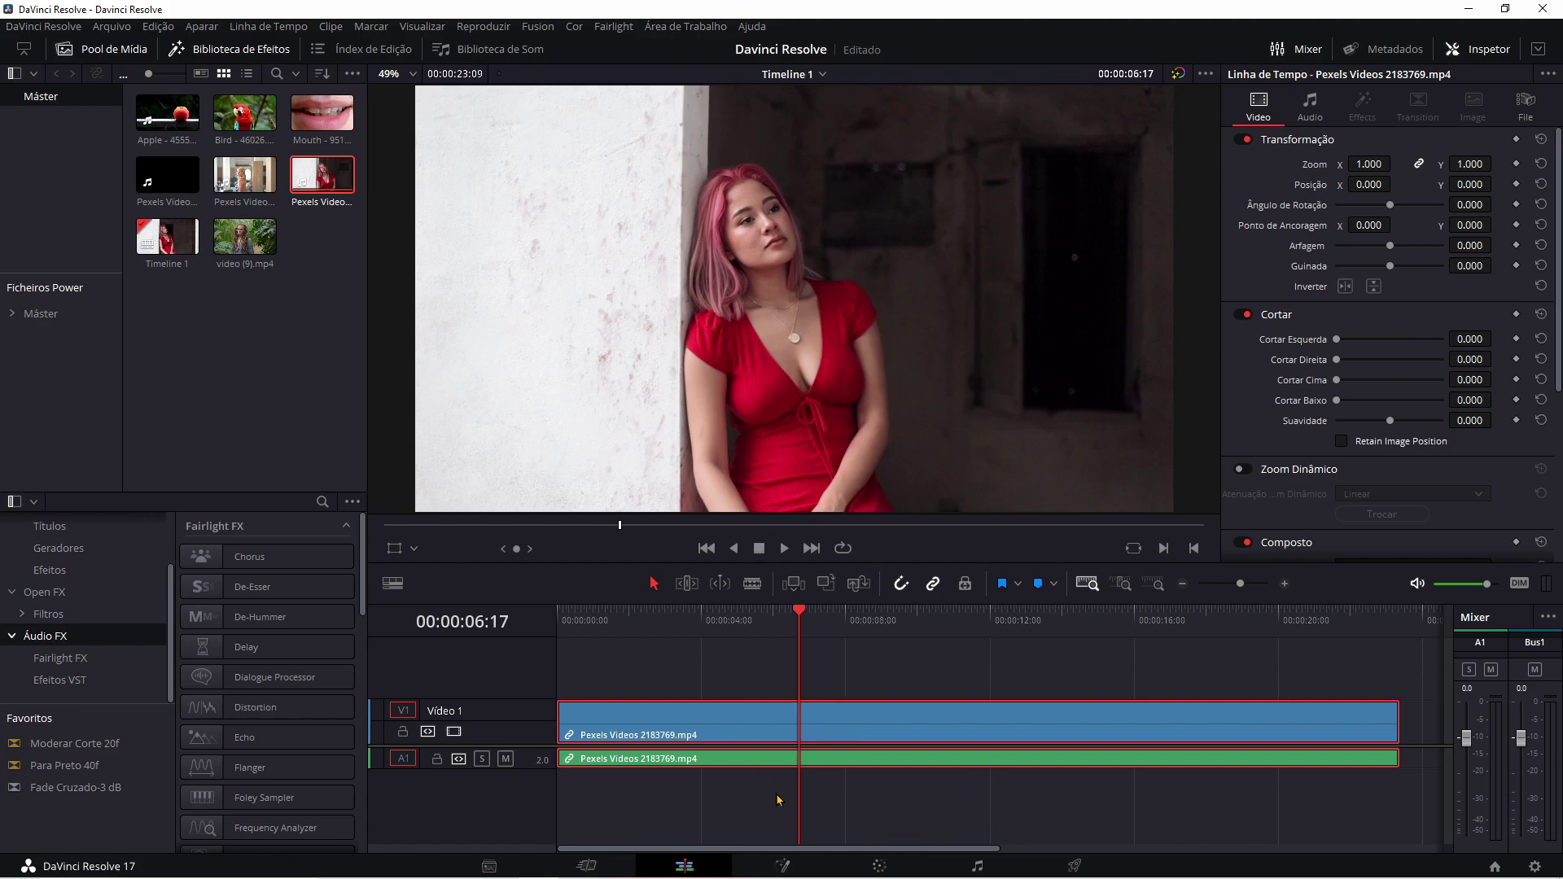
pyautogui.click(879, 868)
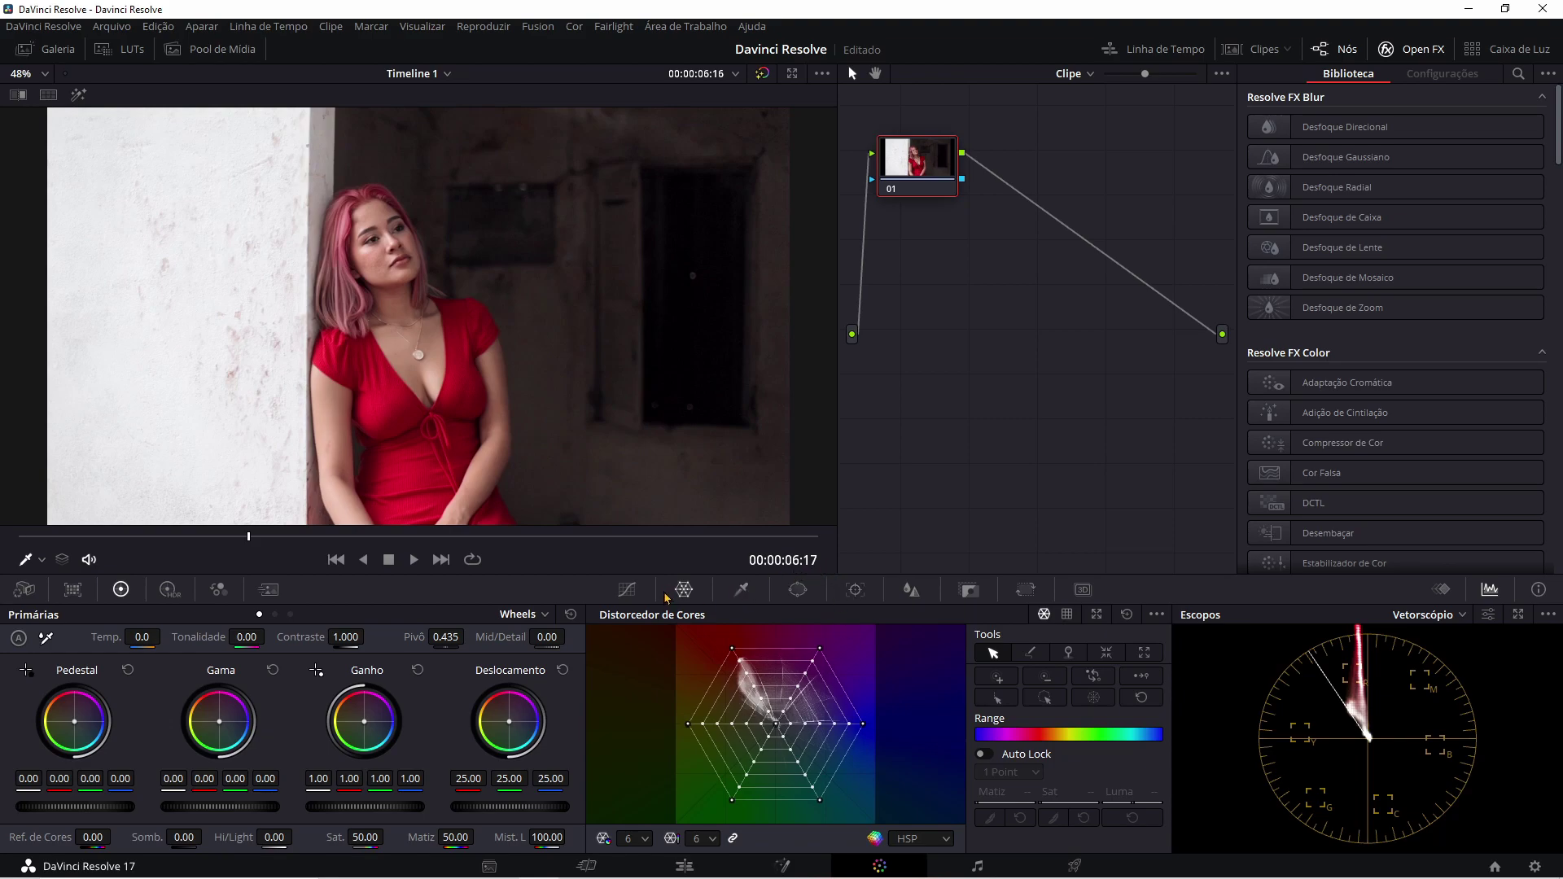
# - Rotate the dress hue toward magenta with a Hue vs Hue curve
pyautogui.click(628, 590)
pyautogui.click(860, 616)
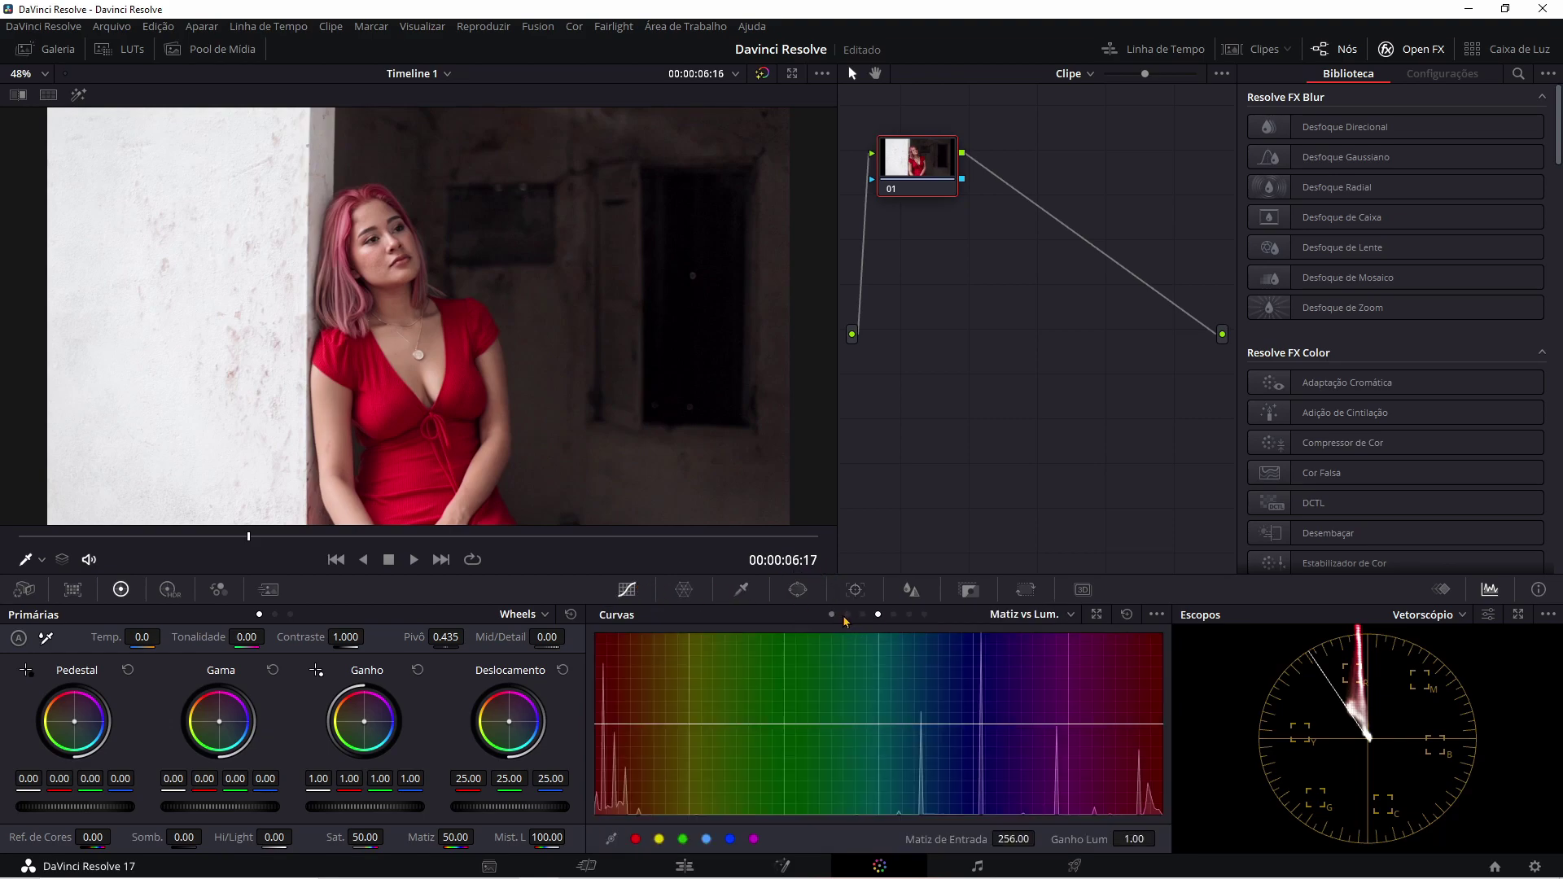
pyautogui.click(843, 616)
pyautogui.click(847, 616)
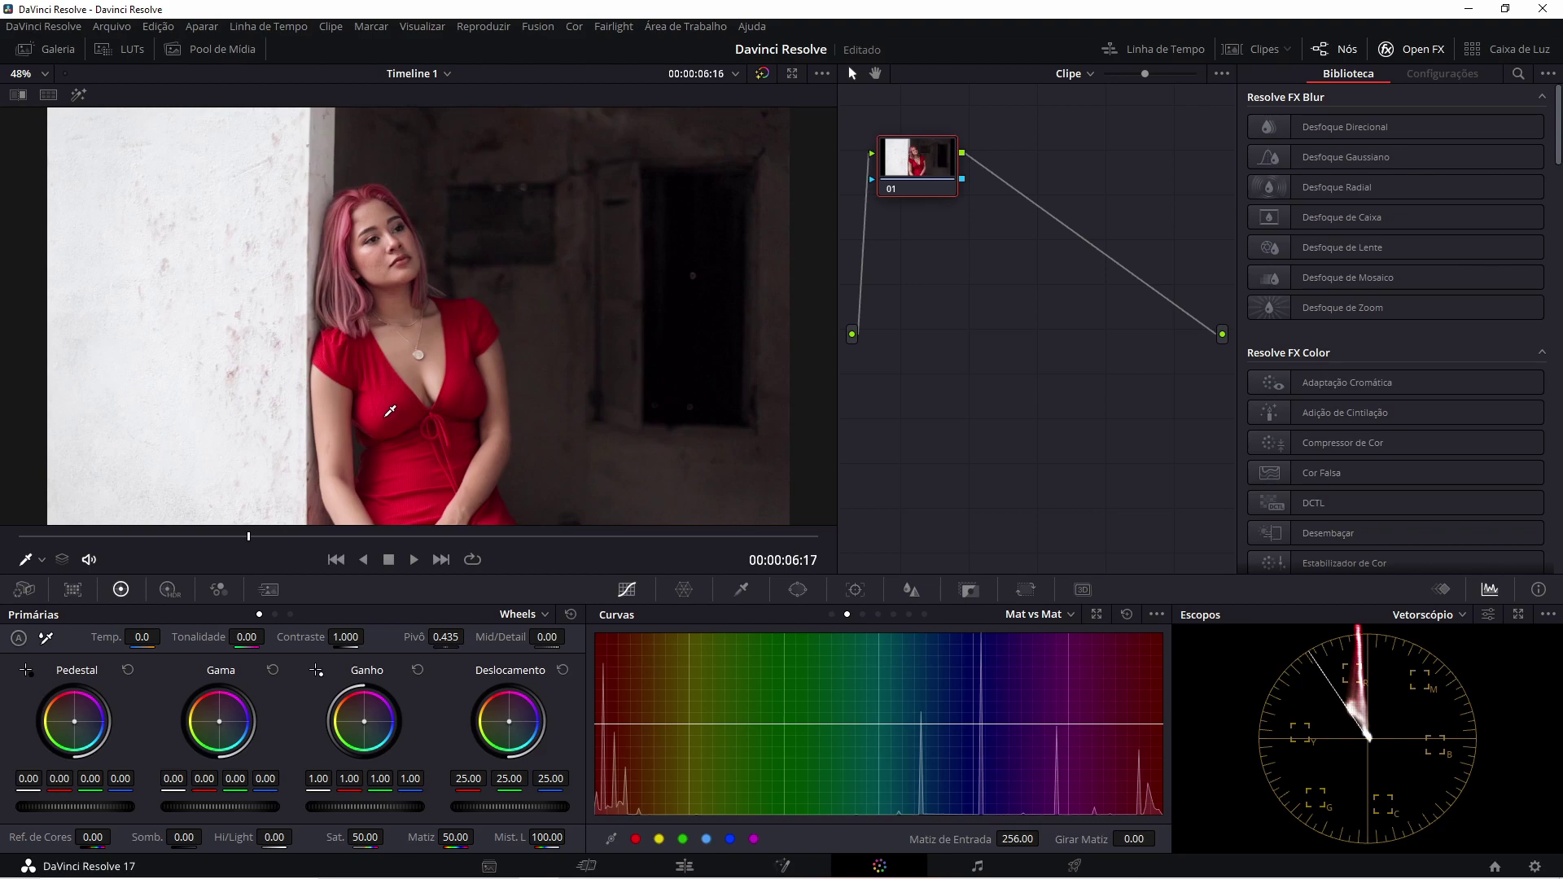
pyautogui.click(389, 411)
pyautogui.moveTo(1151, 722)
pyautogui.mouseDown()
pyautogui.moveTo(1169, 725)
pyautogui.moveTo(1151, 713)
pyautogui.moveTo(1151, 749)
pyautogui.moveTo(1149, 698)
pyautogui.moveTo(1151, 744)
pyautogui.moveTo(1131, 690)
pyautogui.moveTo(1133, 737)
pyautogui.moveTo(1133, 716)
pyautogui.mouseUp()
# - Lower the dress saturation on a Hue vs Sat curve, then reset that curve
pyautogui.click(864, 615)
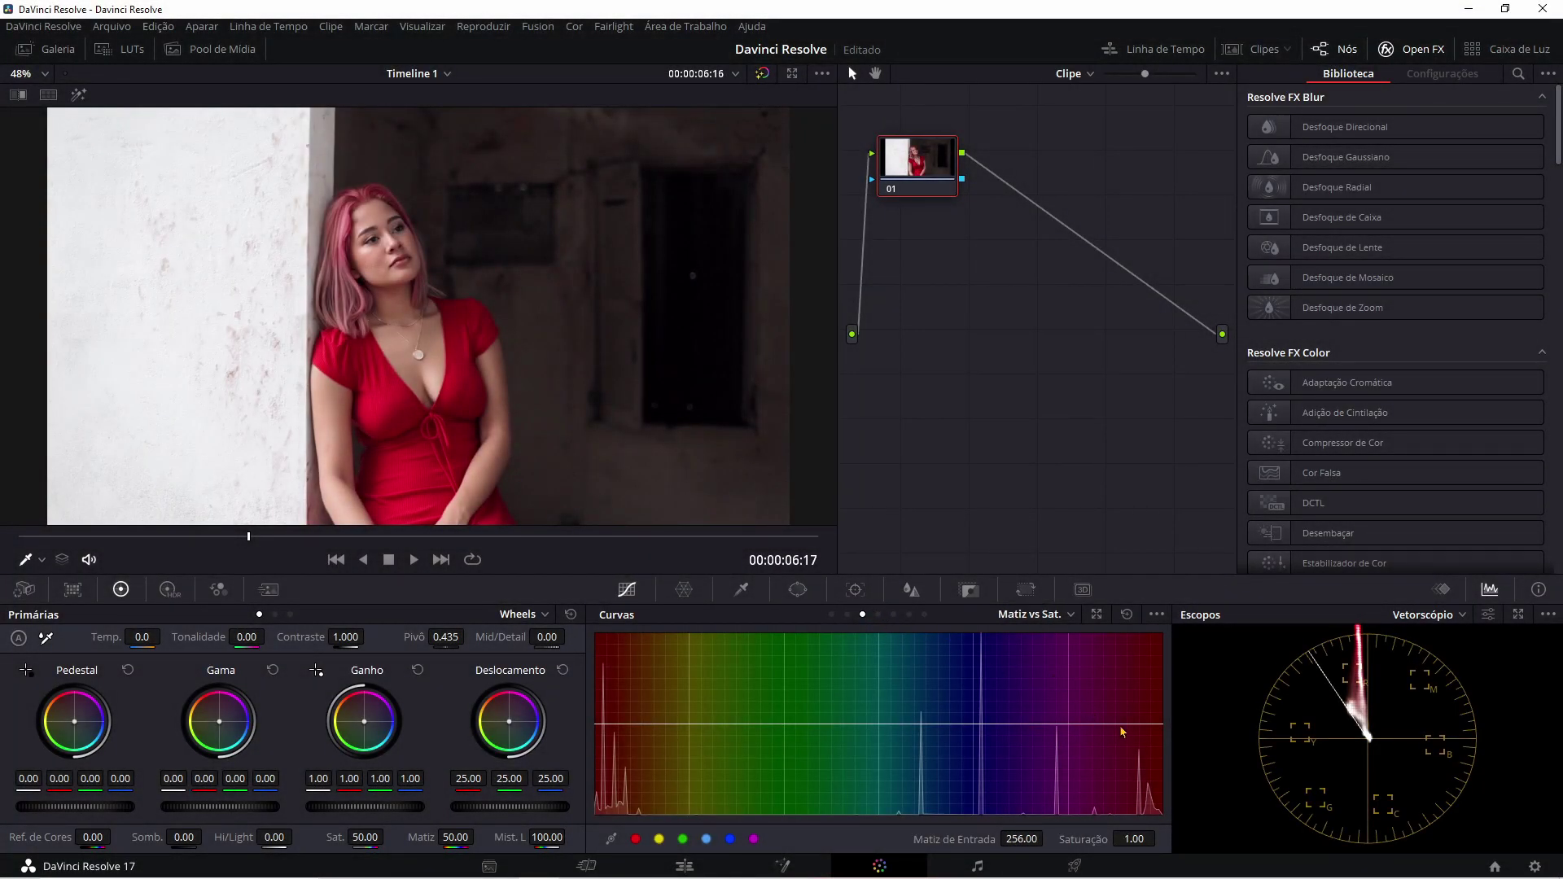
pyautogui.click(423, 457)
pyautogui.moveTo(1148, 724)
pyautogui.mouseDown()
pyautogui.moveTo(1148, 803)
pyautogui.moveTo(1147, 632)
pyautogui.mouseUp()
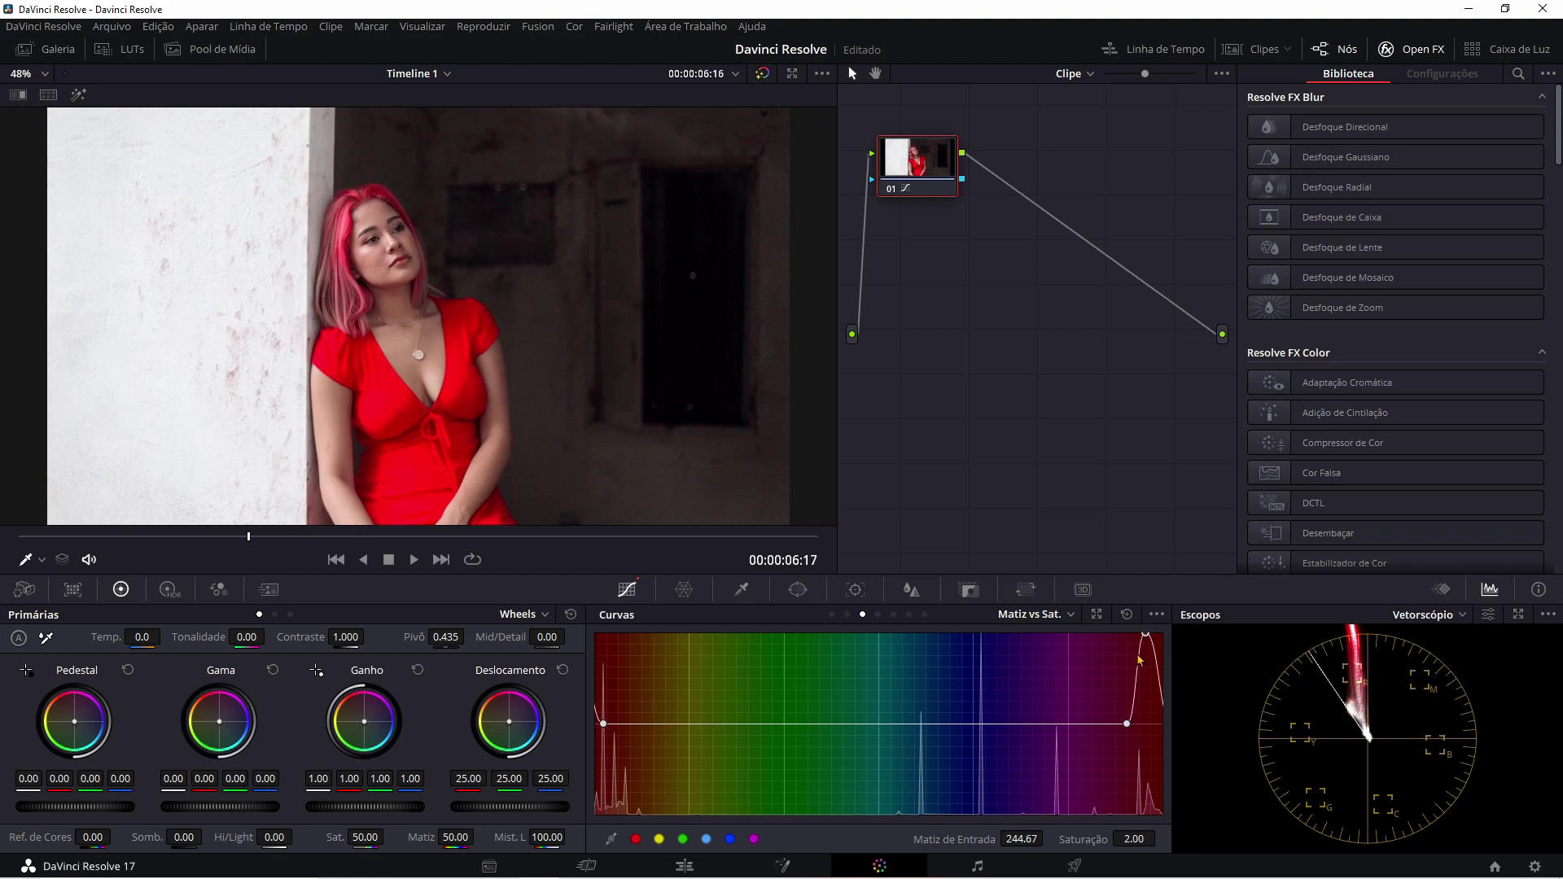
pyautogui.click(1126, 614)
# - Isolate the red dress with an HSL qualifier, previewing the matte and widening the hue range
pyautogui.click(740, 590)
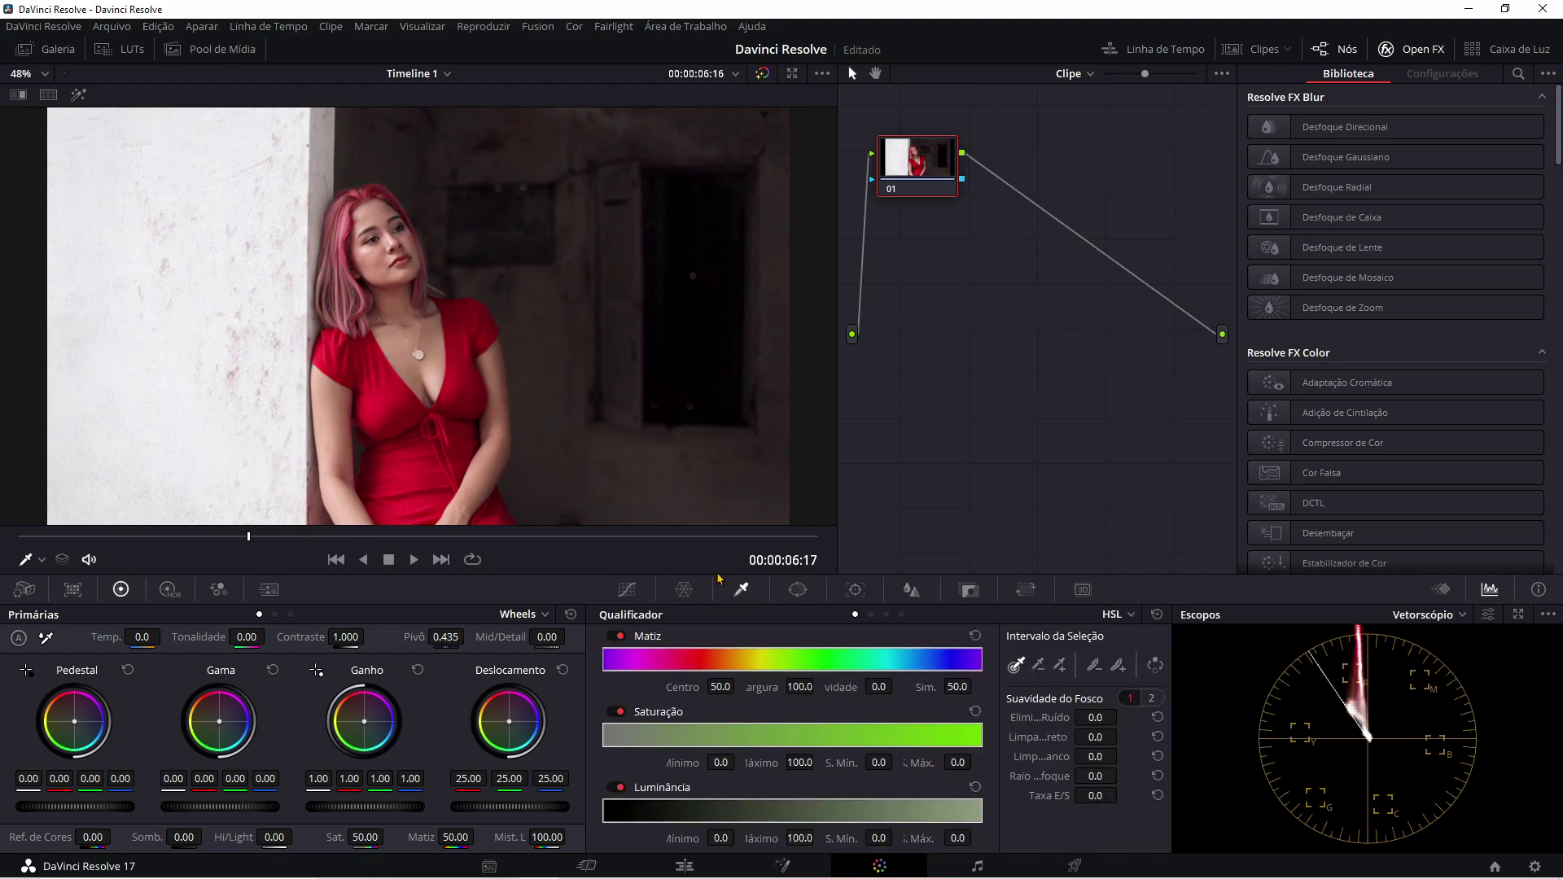
pyautogui.click(412, 487)
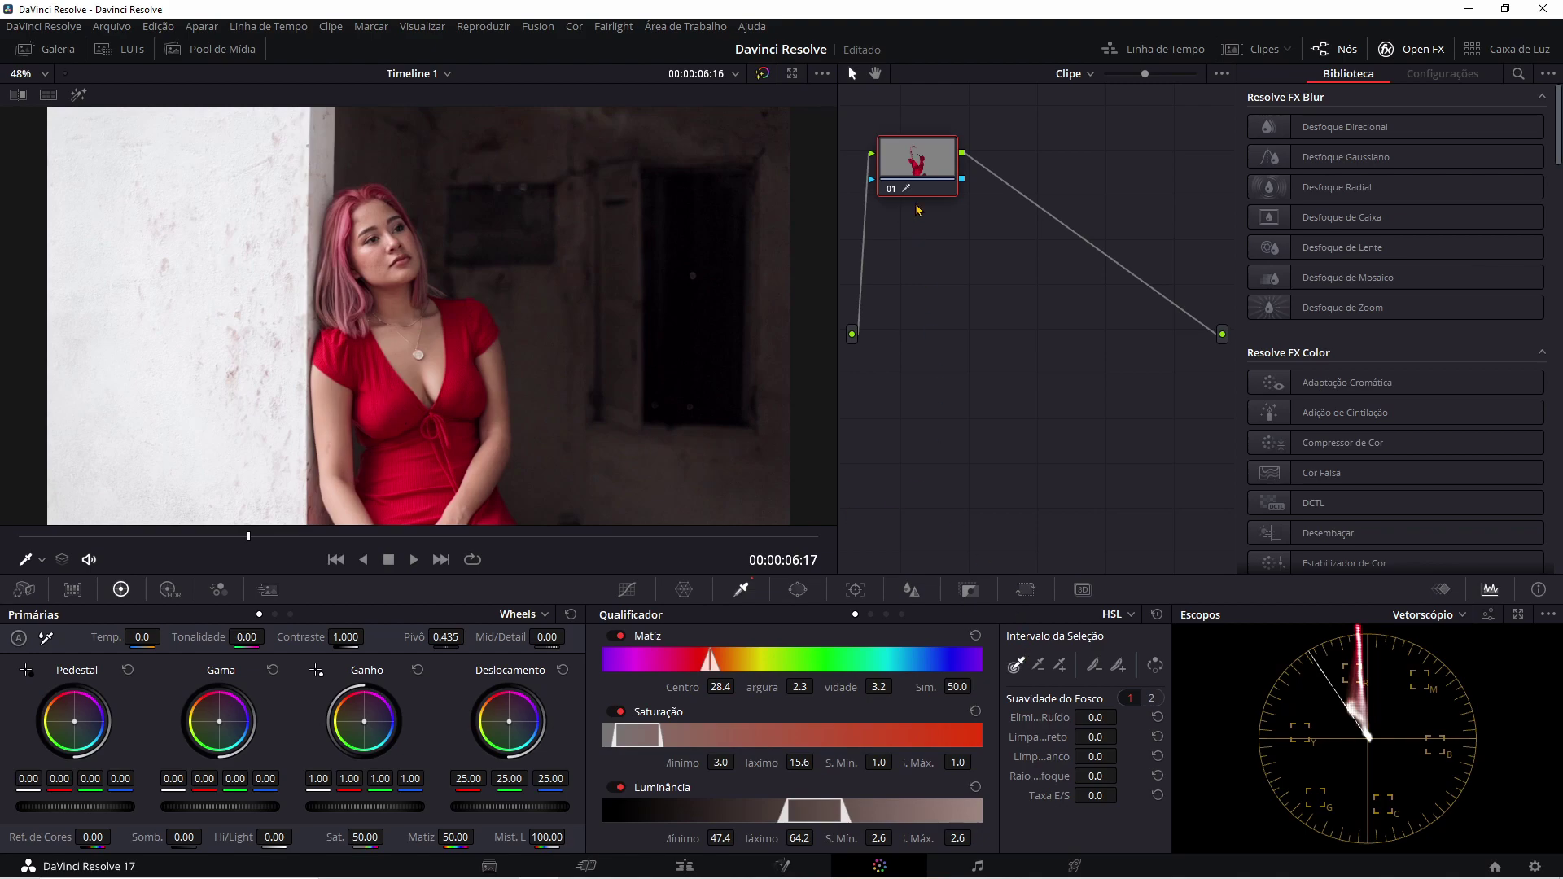
pyautogui.hotkey('shift', 'h')
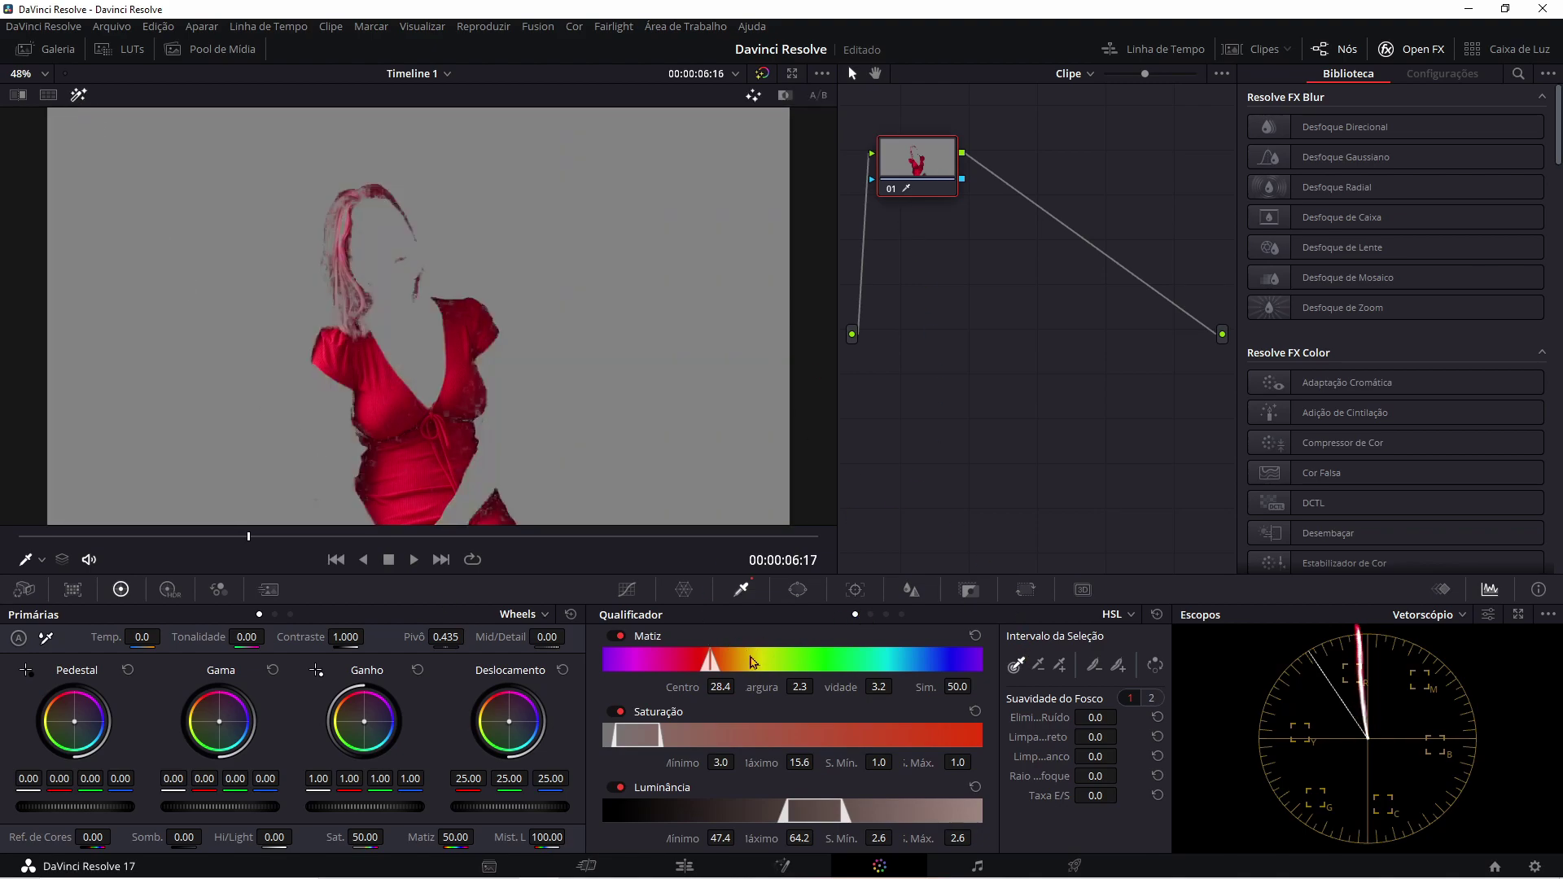
pyautogui.moveTo(724, 674); pyautogui.dragTo(732, 675)
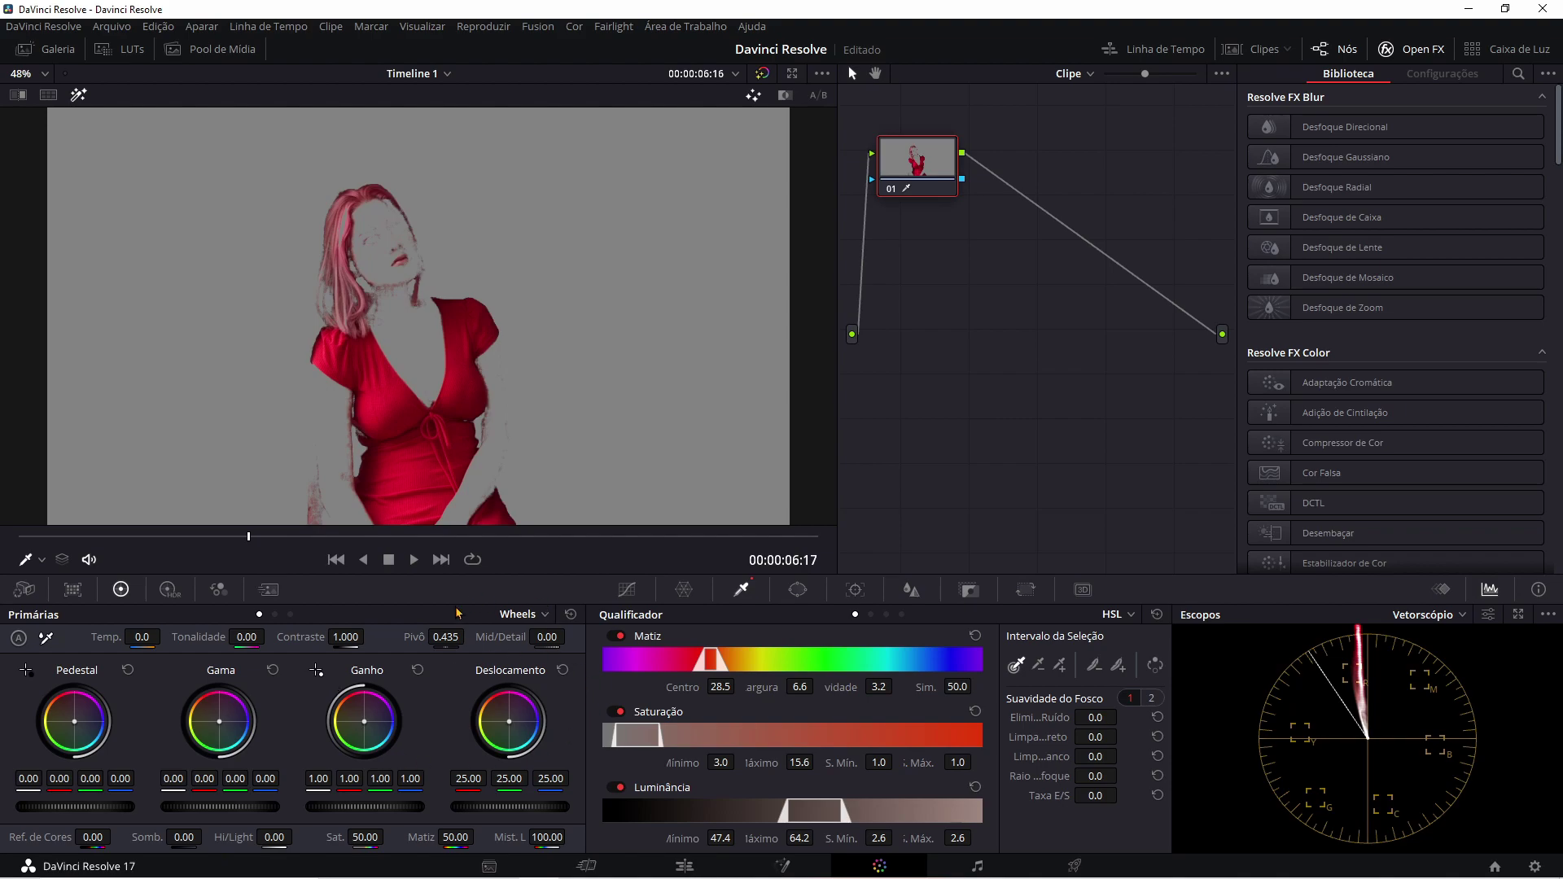
# - Try a warm Offset shift, reset it, and bring up the Color Warper
pyautogui.moveTo(509, 722); pyautogui.dragTo(511, 711)
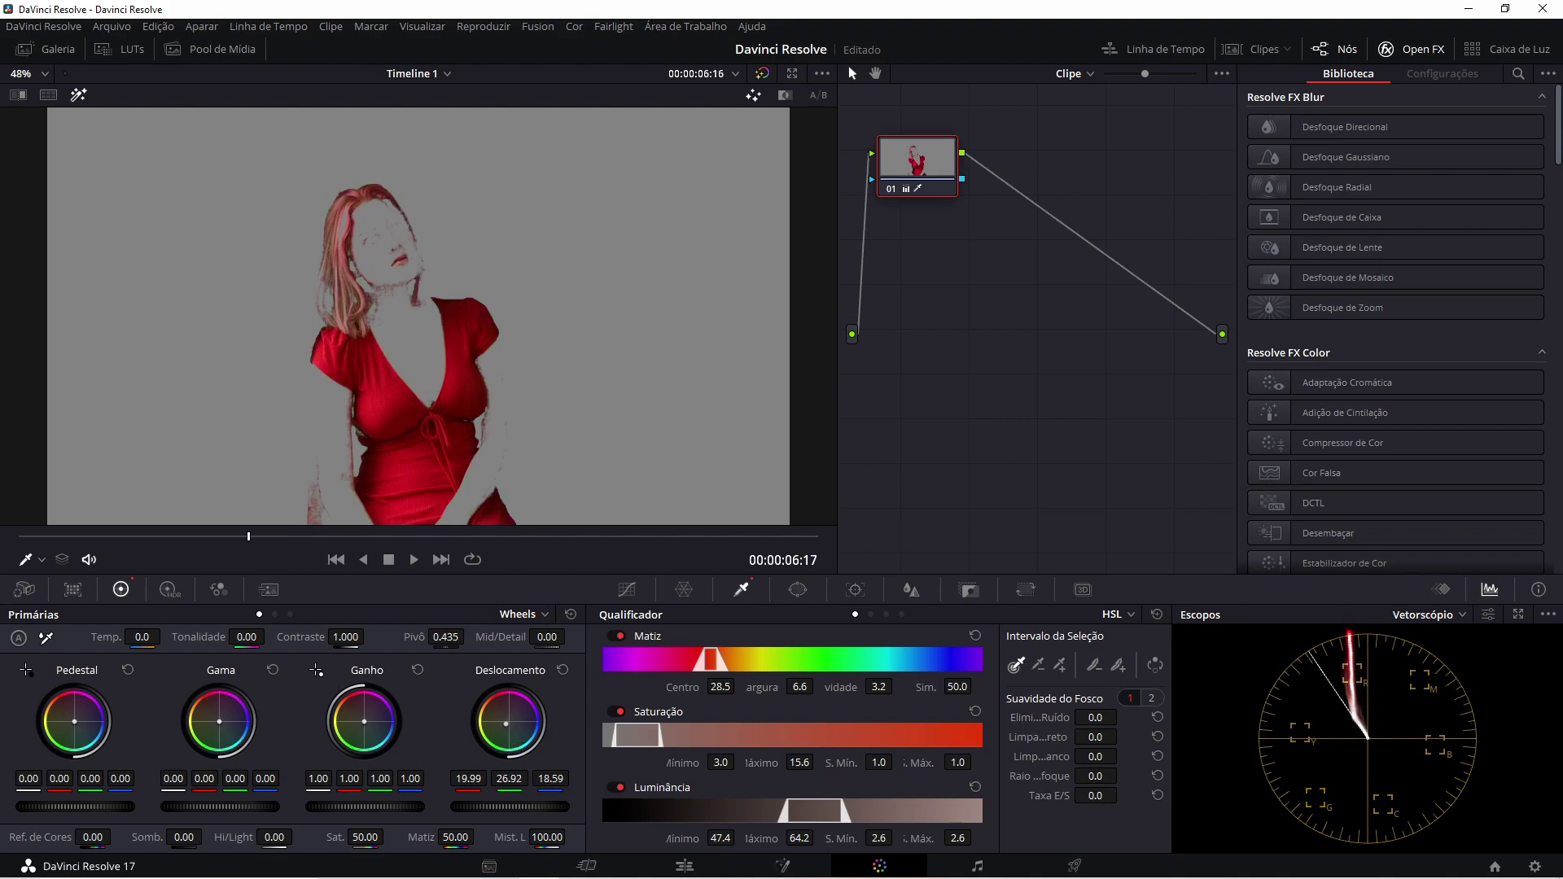
pyautogui.click(571, 614)
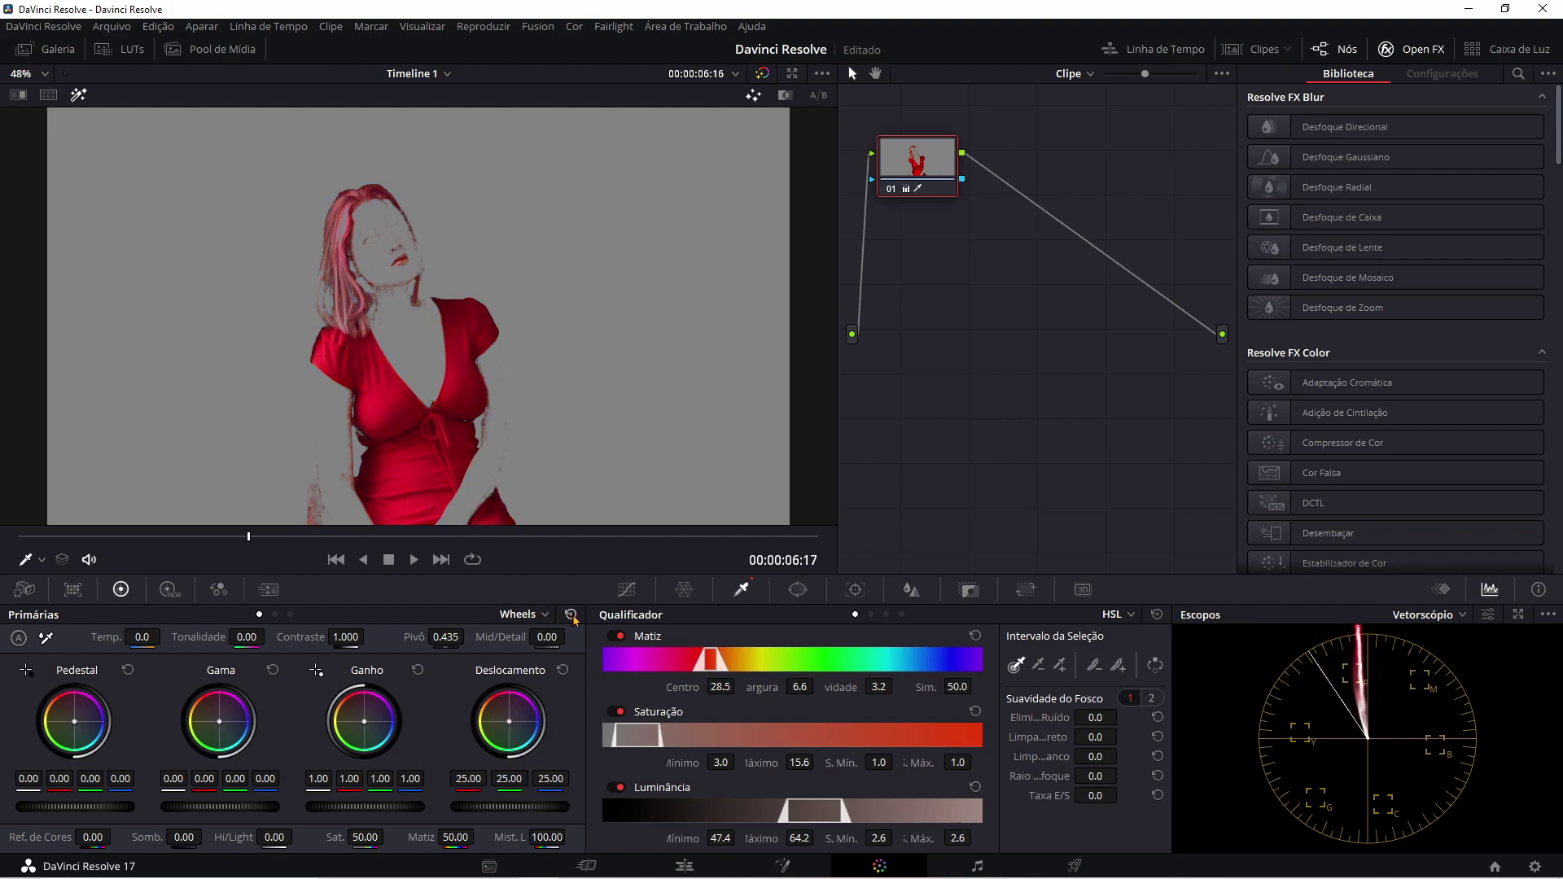
pyautogui.click(684, 590)
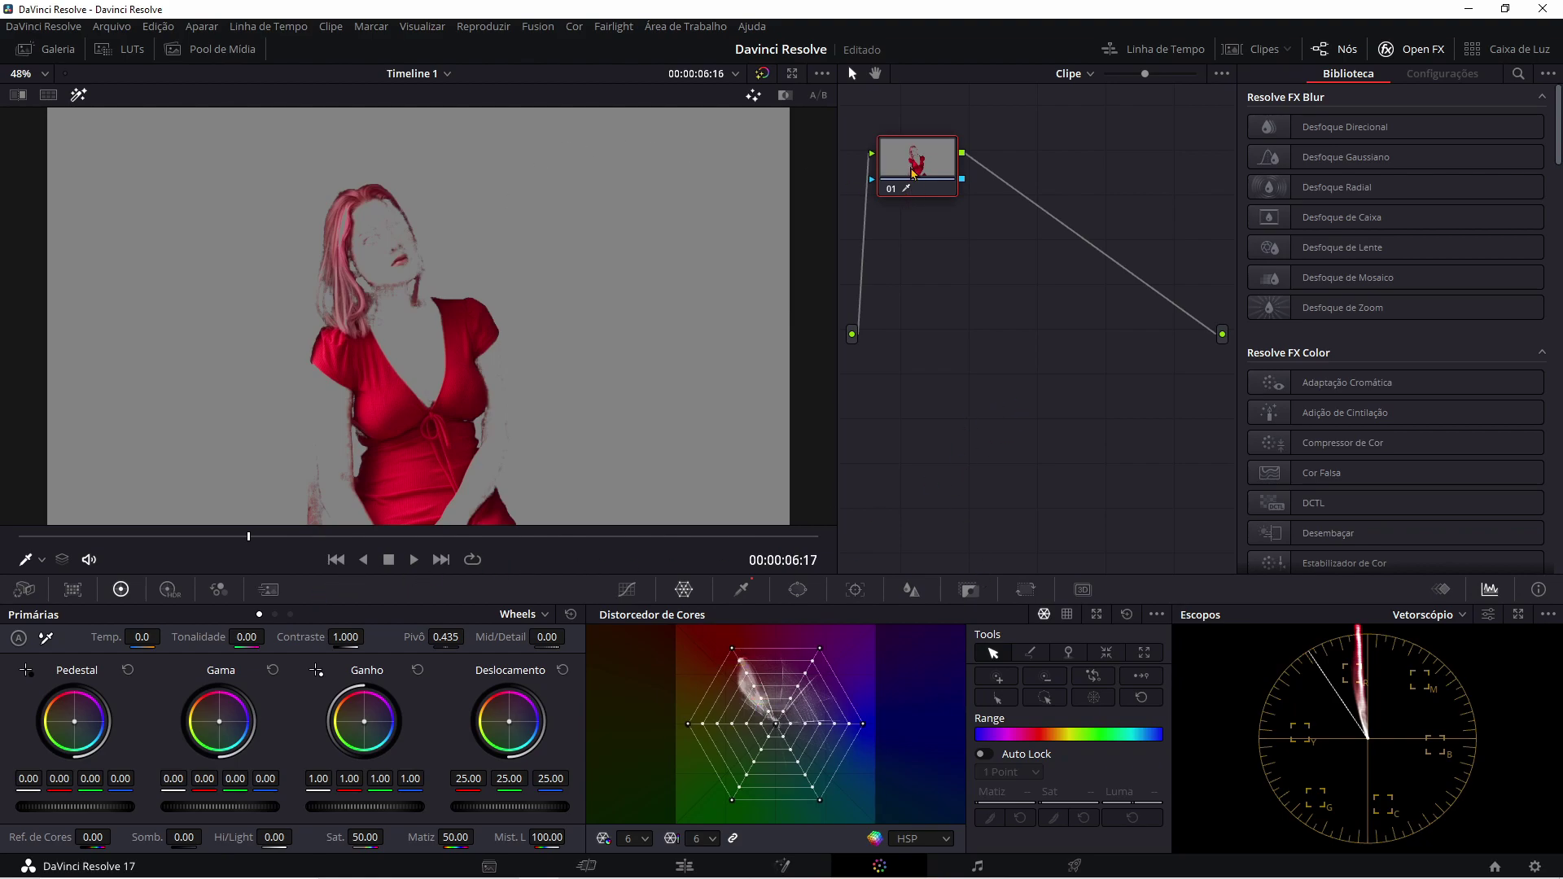
# - Pick the dress colour as a warper point and drag it toward magenta, then pinkish red
pyautogui.moveTo(914, 172); pyautogui.dragTo(949, 180)
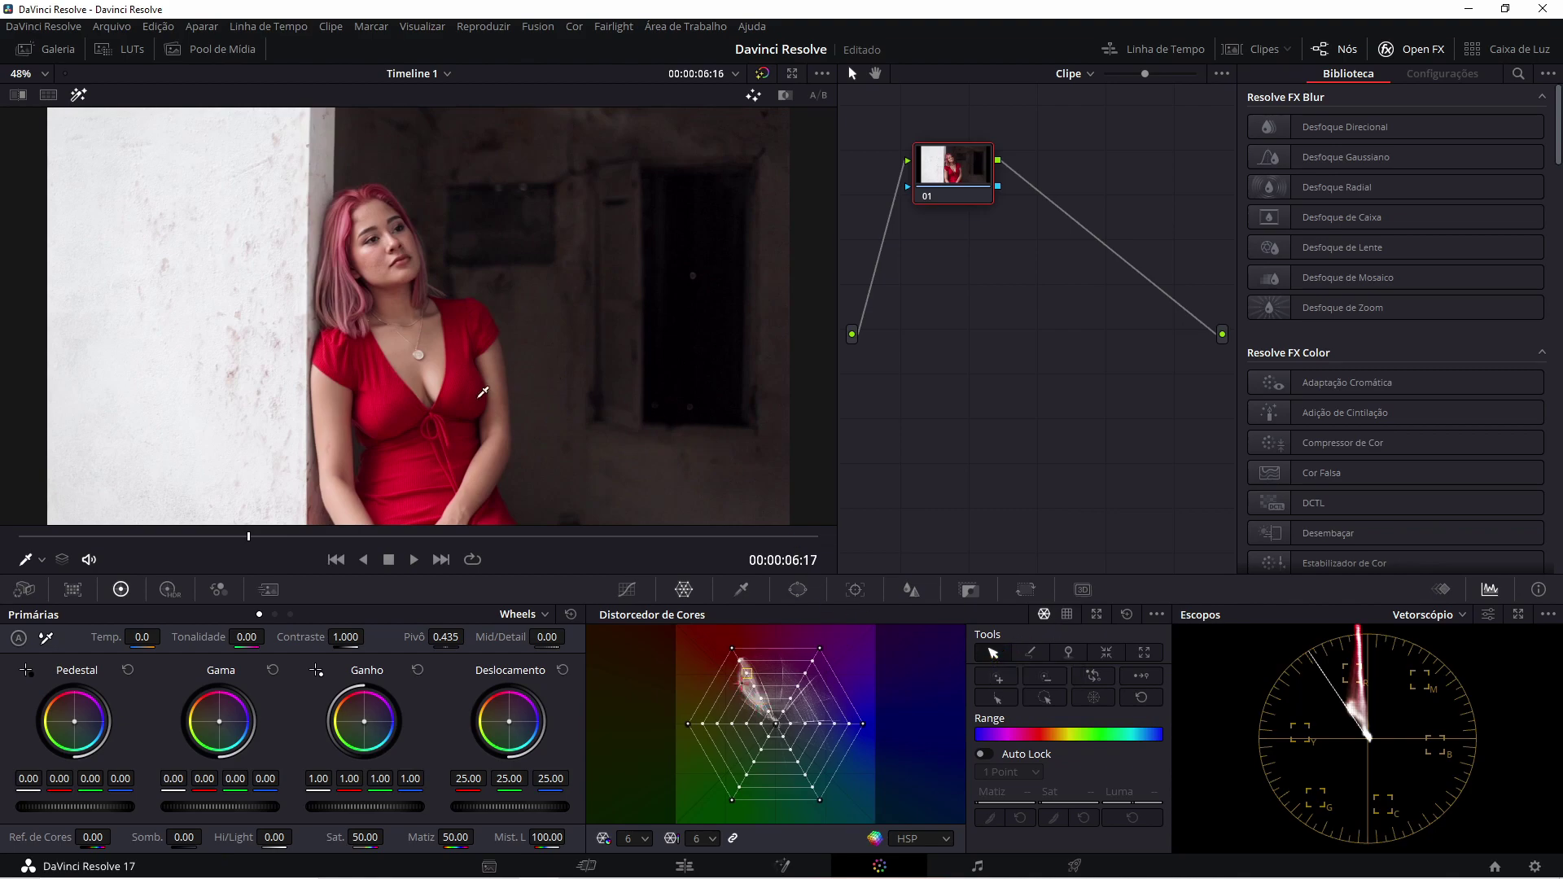
pyautogui.click(413, 451)
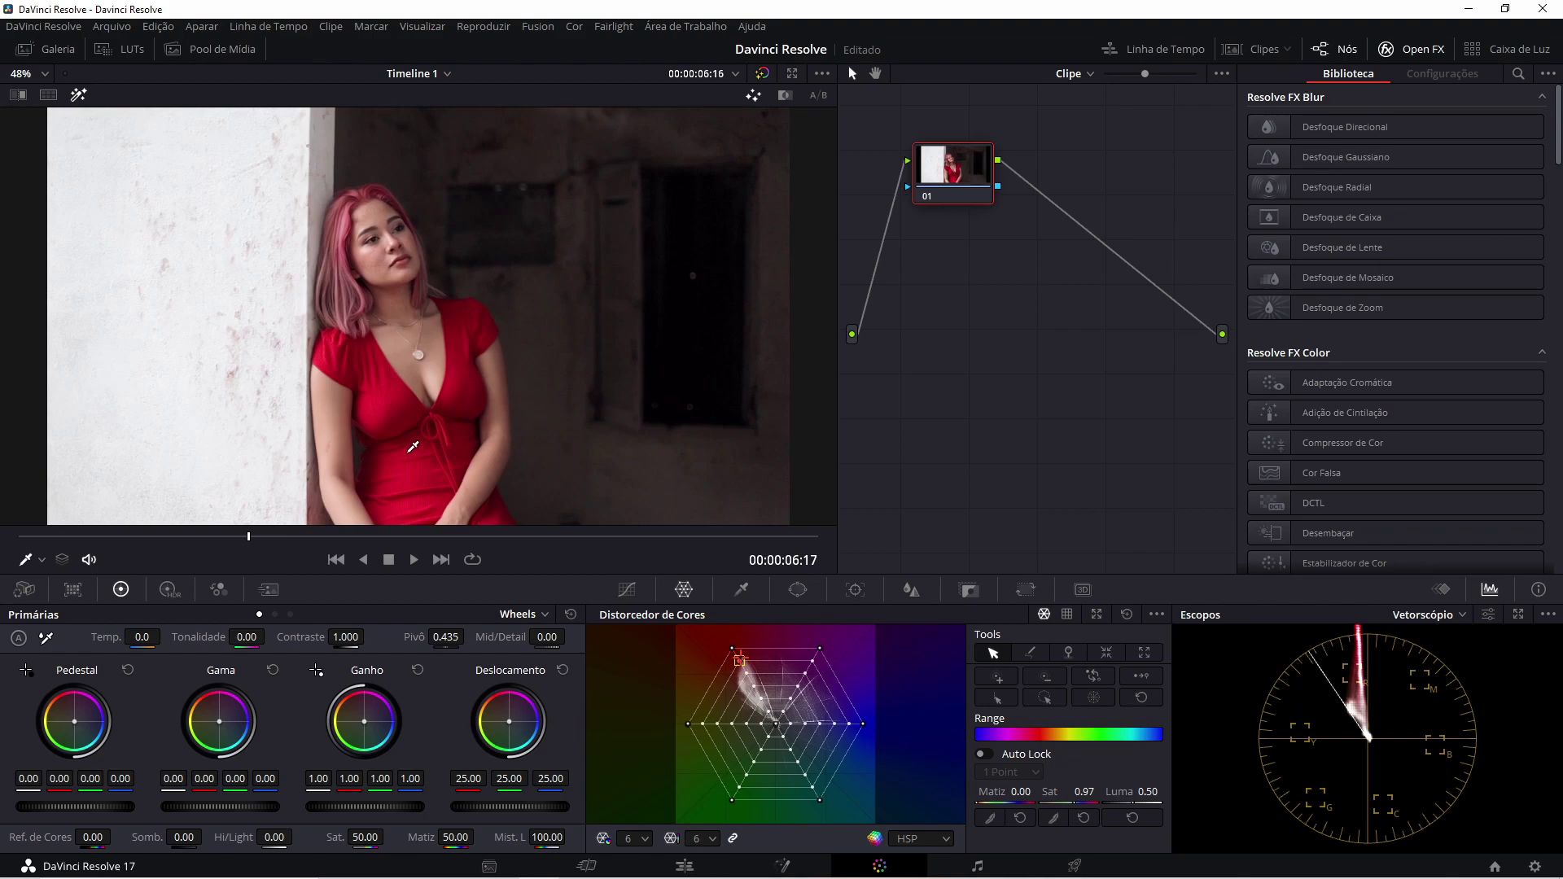
pyautogui.moveTo(412, 446)
pyautogui.mouseDown()
pyautogui.moveTo(412, 421)
pyautogui.moveTo(420, 471)
pyautogui.mouseUp()
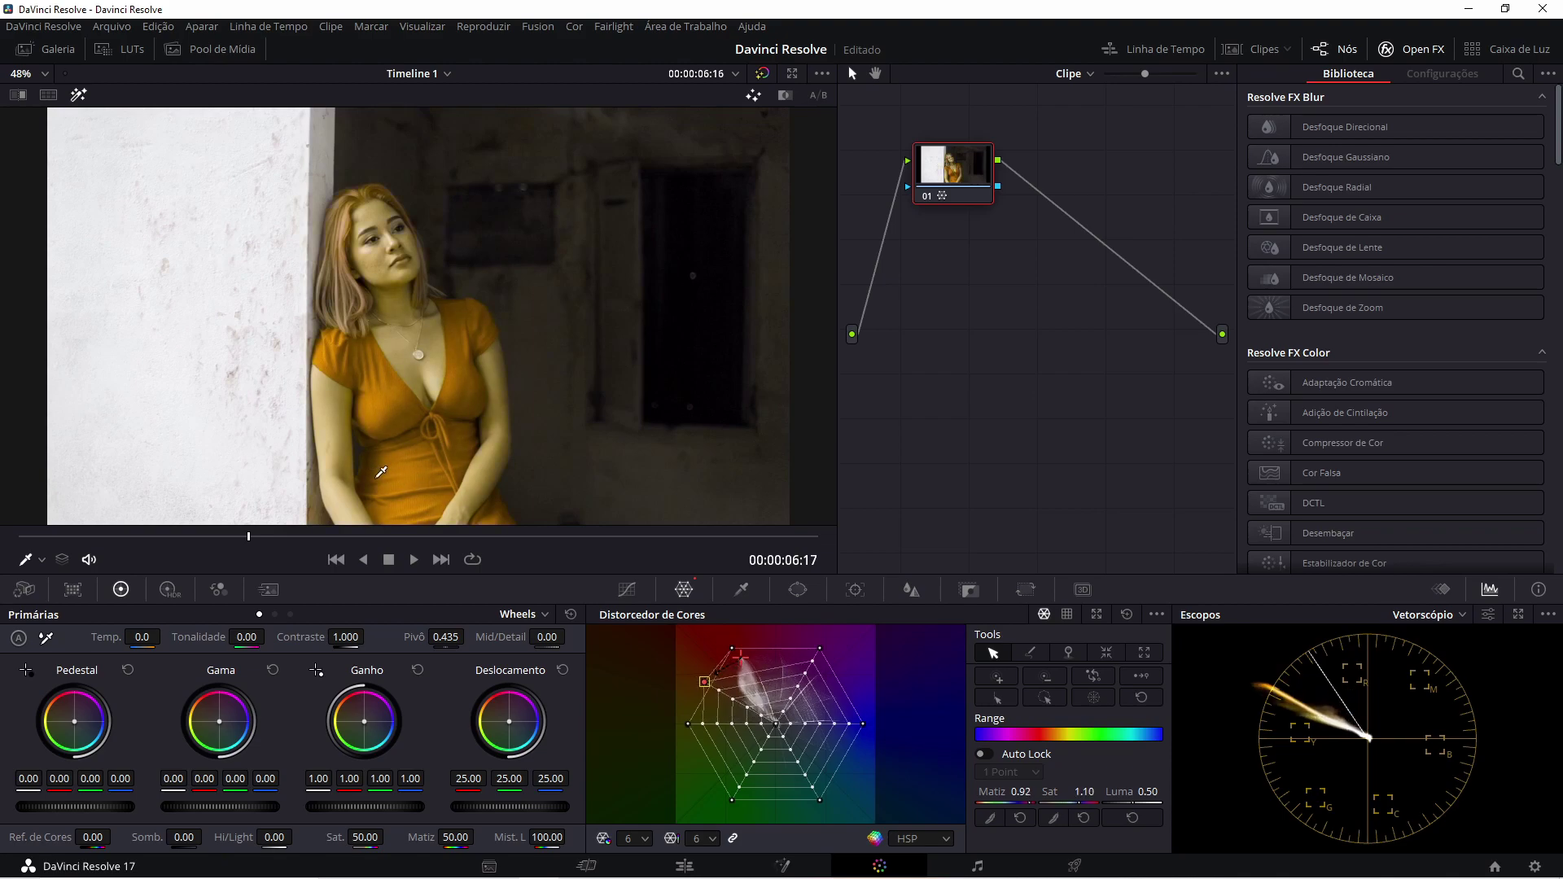
pyautogui.moveTo(420, 470); pyautogui.dragTo(418, 475)
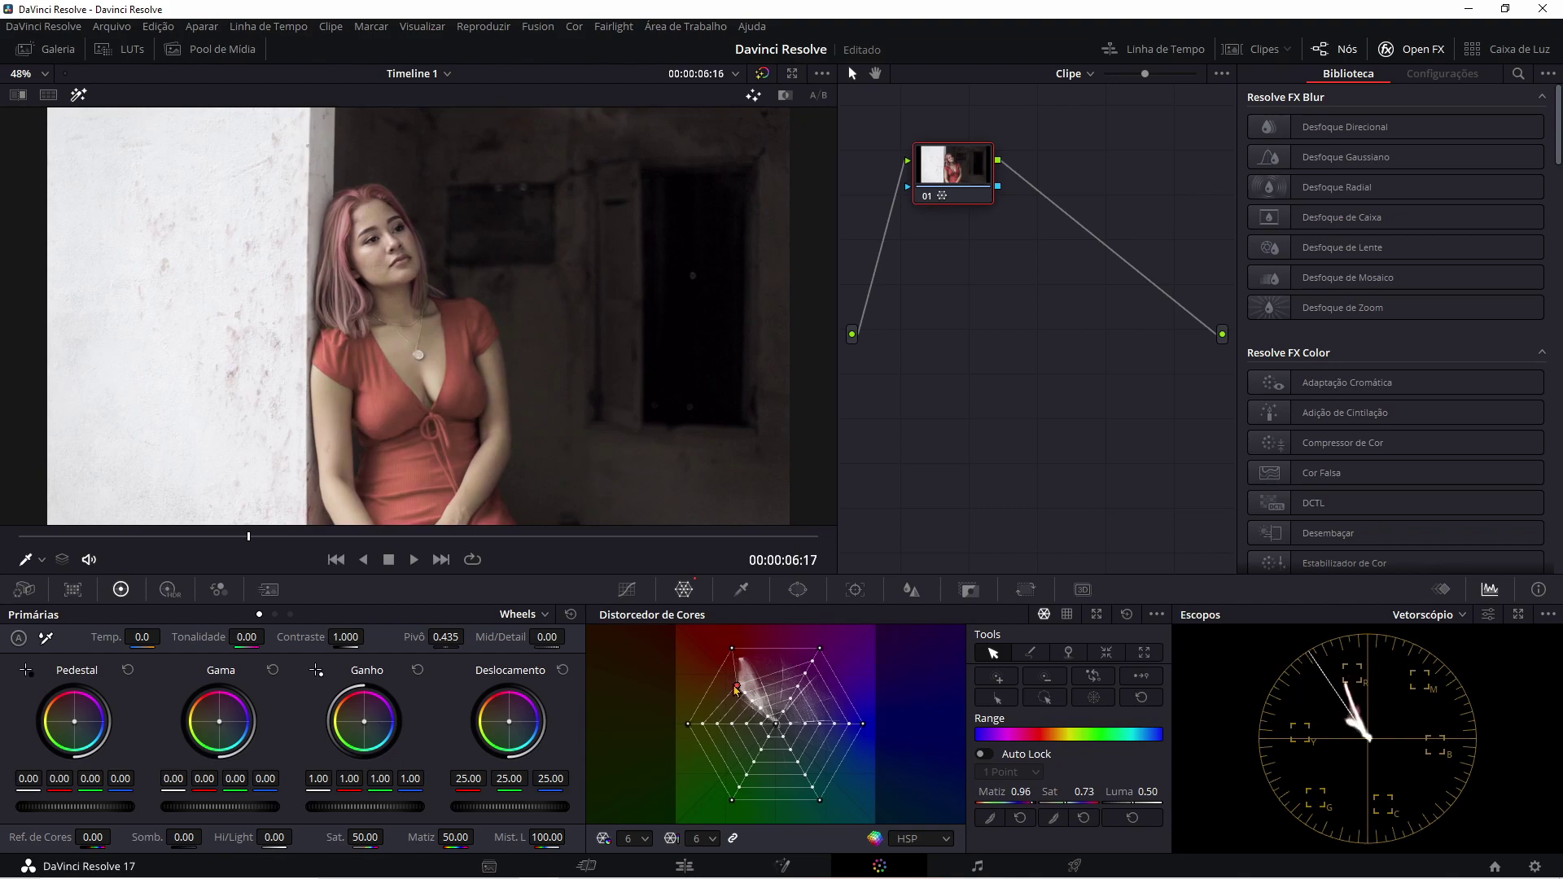
pyautogui.moveTo(745, 682); pyautogui.dragTo(749, 680)
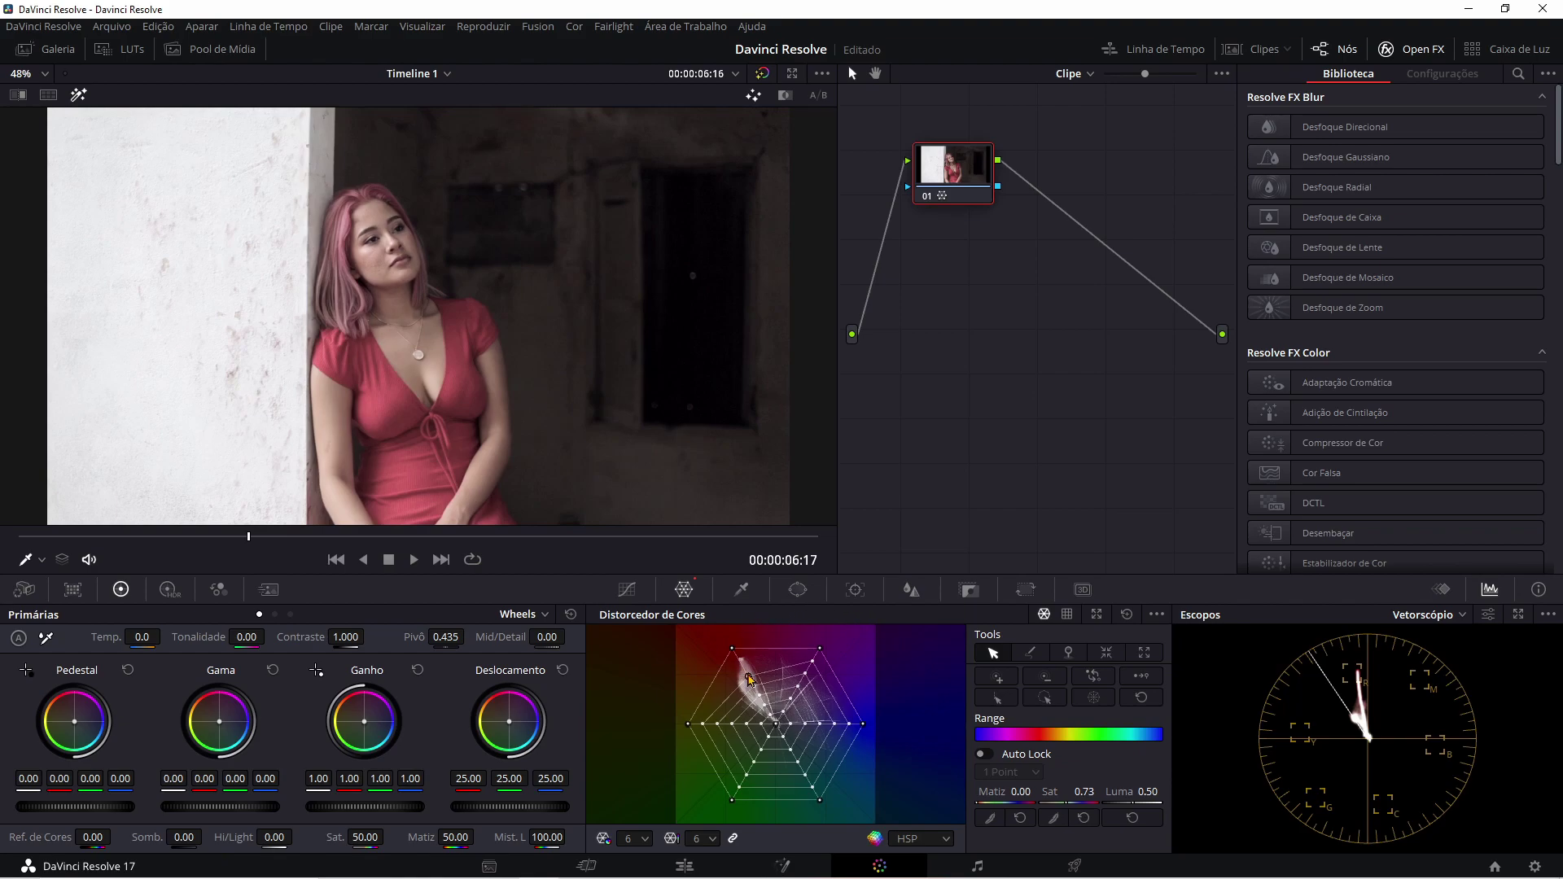
pyautogui.moveTo(749, 679)
pyautogui.mouseDown()
pyautogui.moveTo(730, 648)
pyautogui.moveTo(757, 680)
pyautogui.moveTo(777, 659)
pyautogui.moveTo(726, 674)
pyautogui.moveTo(718, 710)
pyautogui.mouseUp()
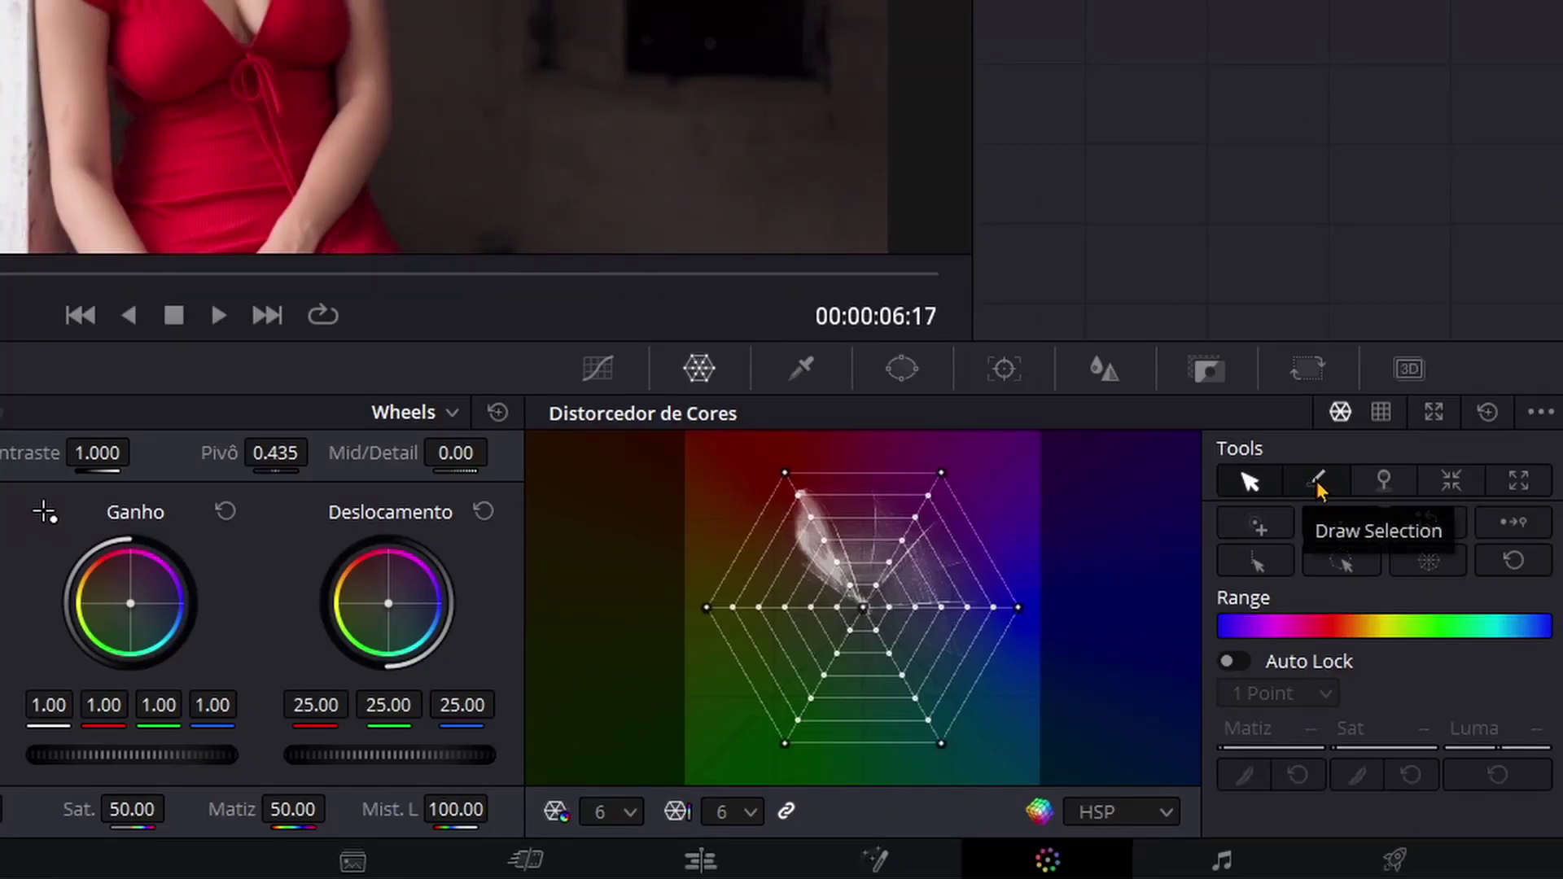
# - Paint-select warper points along the upper-right, right, lower-right and top-left of the grid
pyautogui.click(1318, 485)
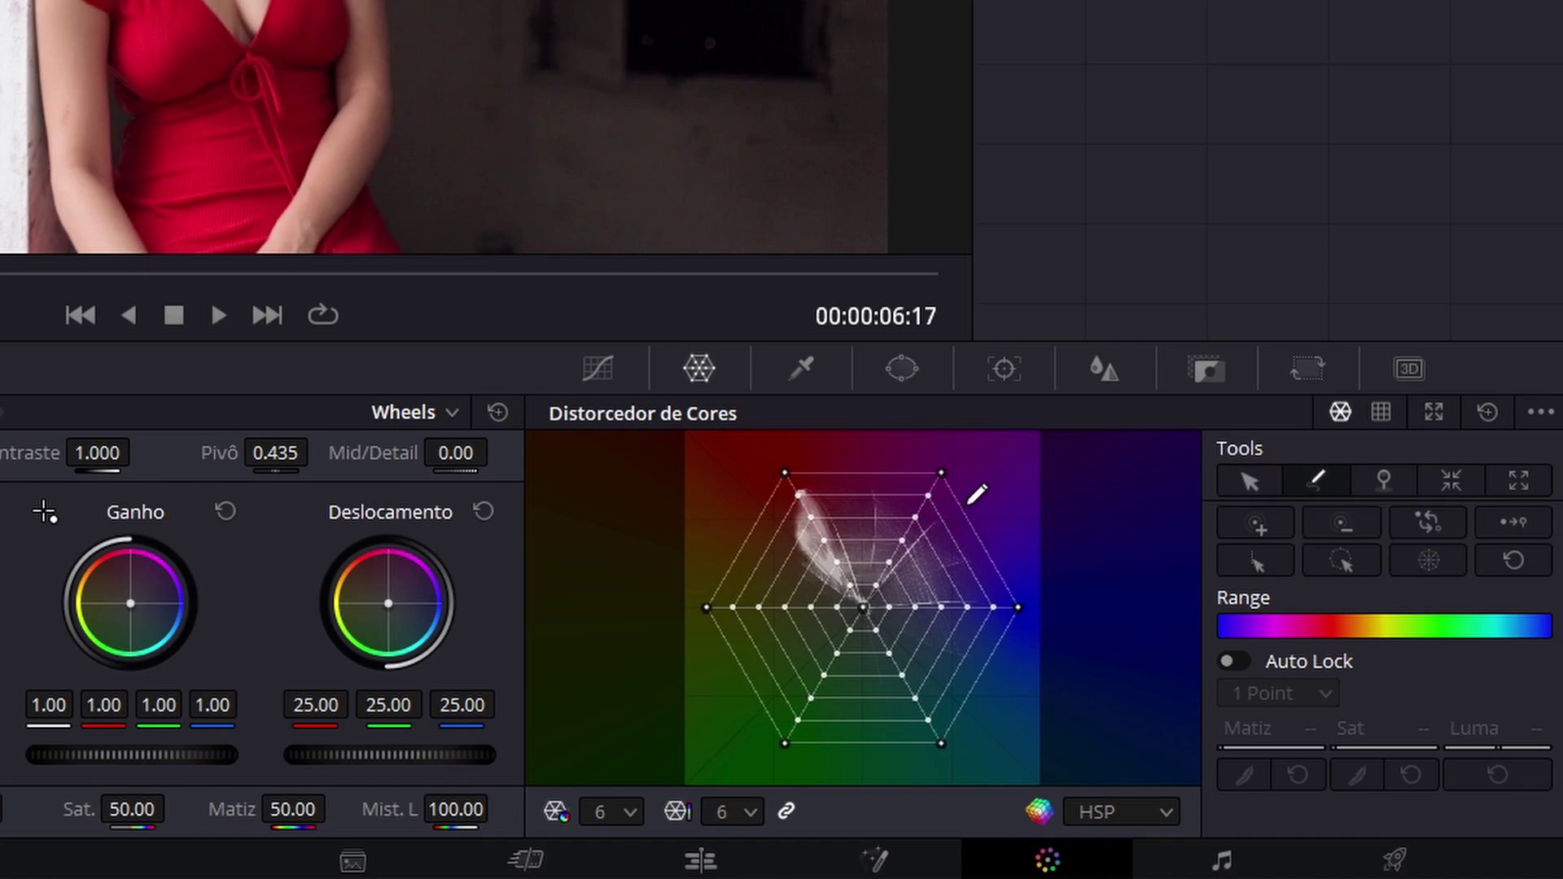
pyautogui.moveTo(942, 471)
pyautogui.mouseDown()
pyautogui.moveTo(895, 557)
pyautogui.moveTo(917, 525)
pyautogui.mouseUp()
pyautogui.moveTo(944, 608); pyautogui.dragTo(1027, 610)
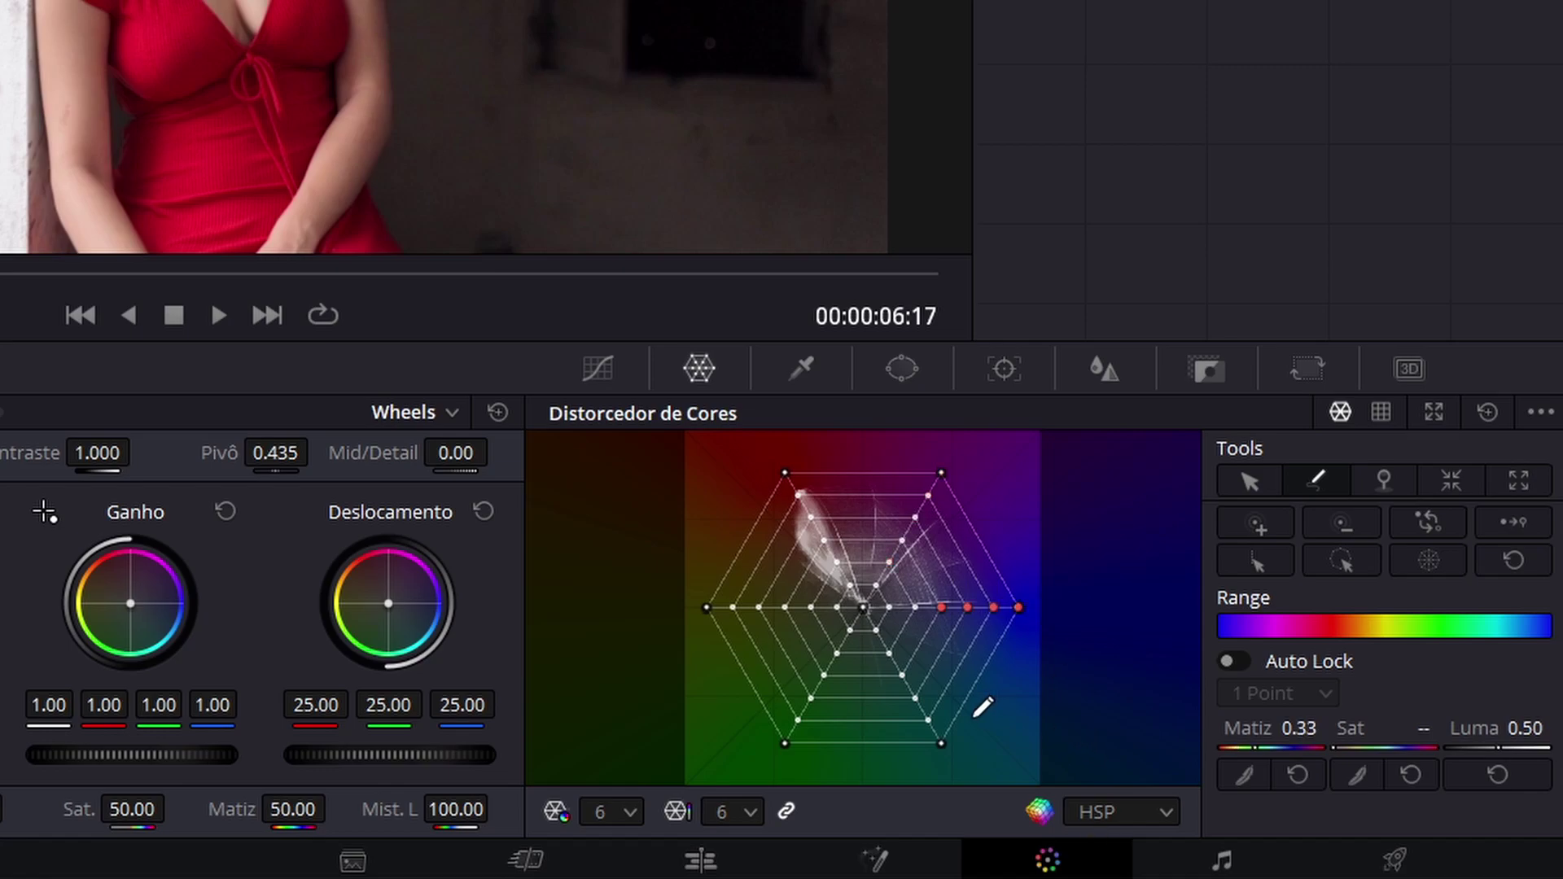
pyautogui.moveTo(944, 739); pyautogui.dragTo(893, 647)
pyautogui.moveTo(928, 491); pyautogui.dragTo(918, 533)
pyautogui.moveTo(941, 473); pyautogui.dragTo(813, 517)
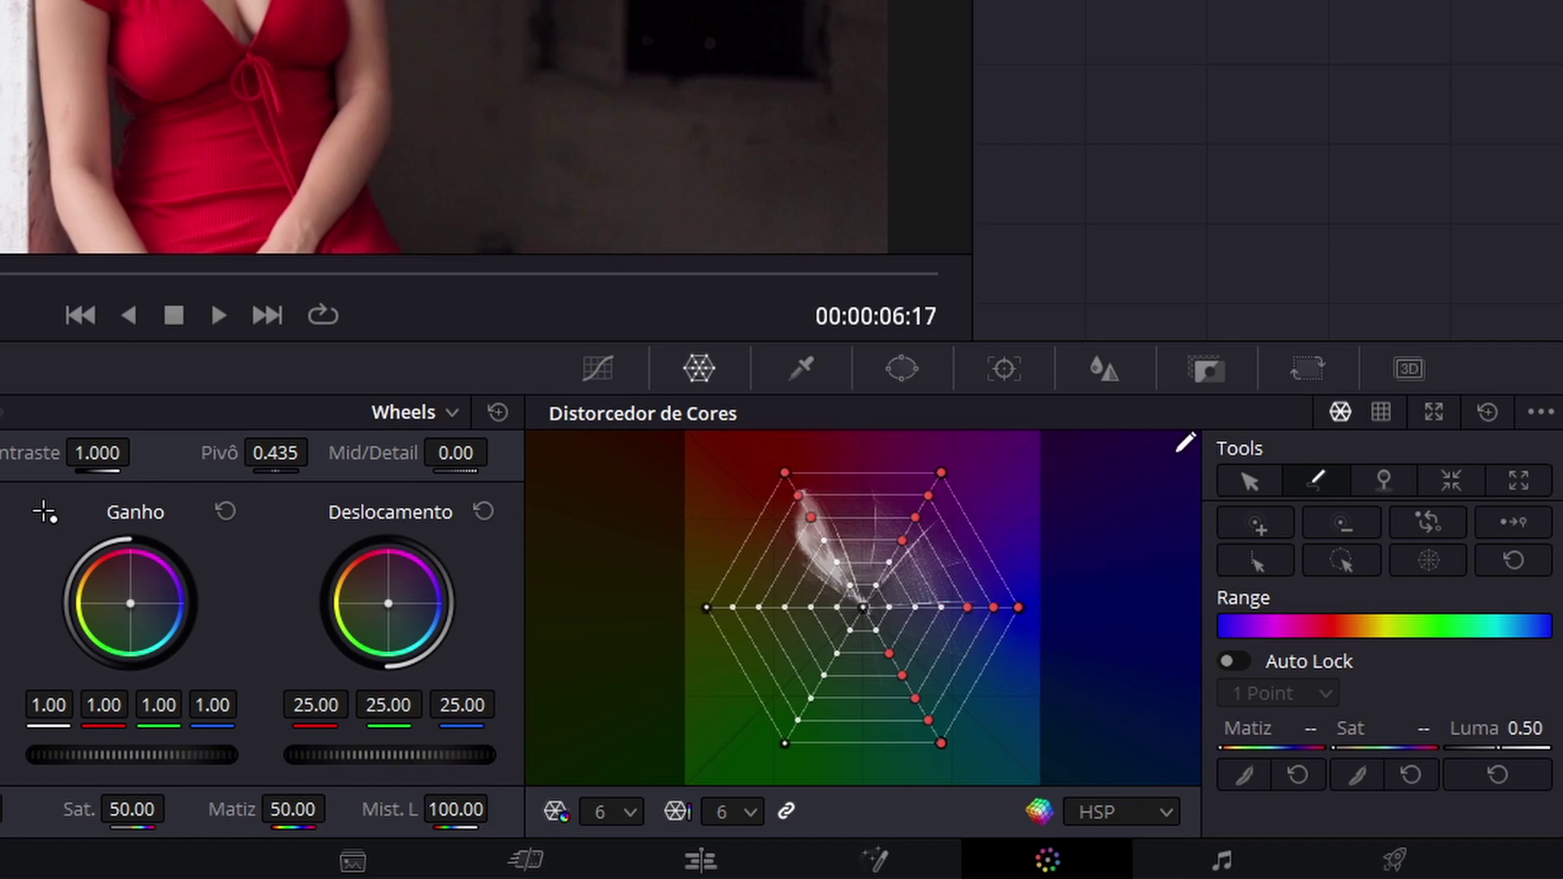
# - Drag the selected points to shift the dress colour, then undo back to the original red
pyautogui.click(1251, 484)
pyautogui.click(1250, 485)
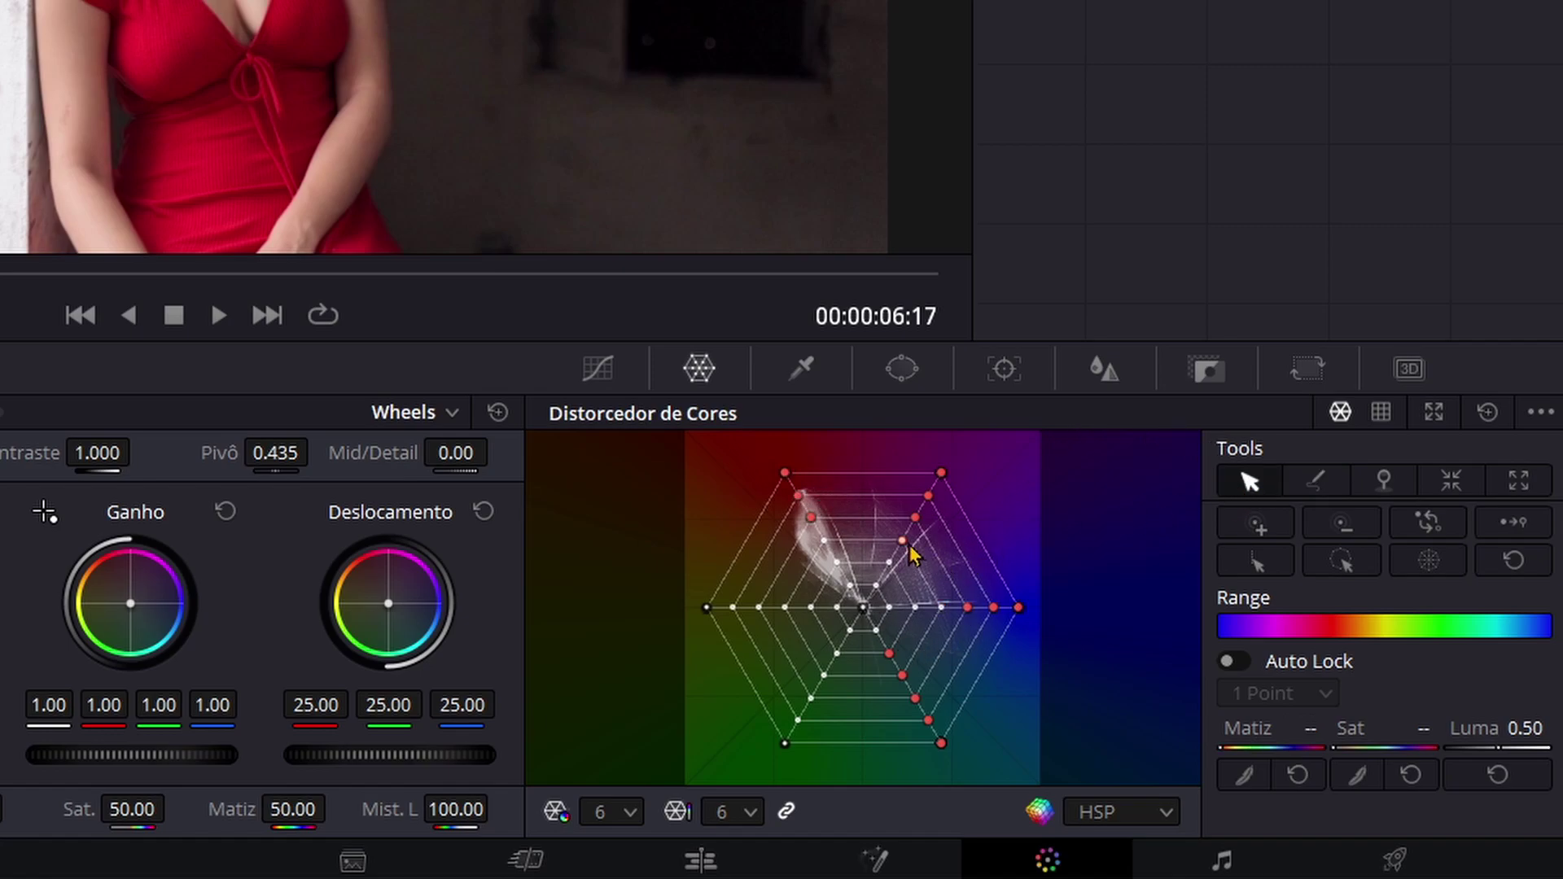
pyautogui.moveTo(914, 553); pyautogui.dragTo(876, 562)
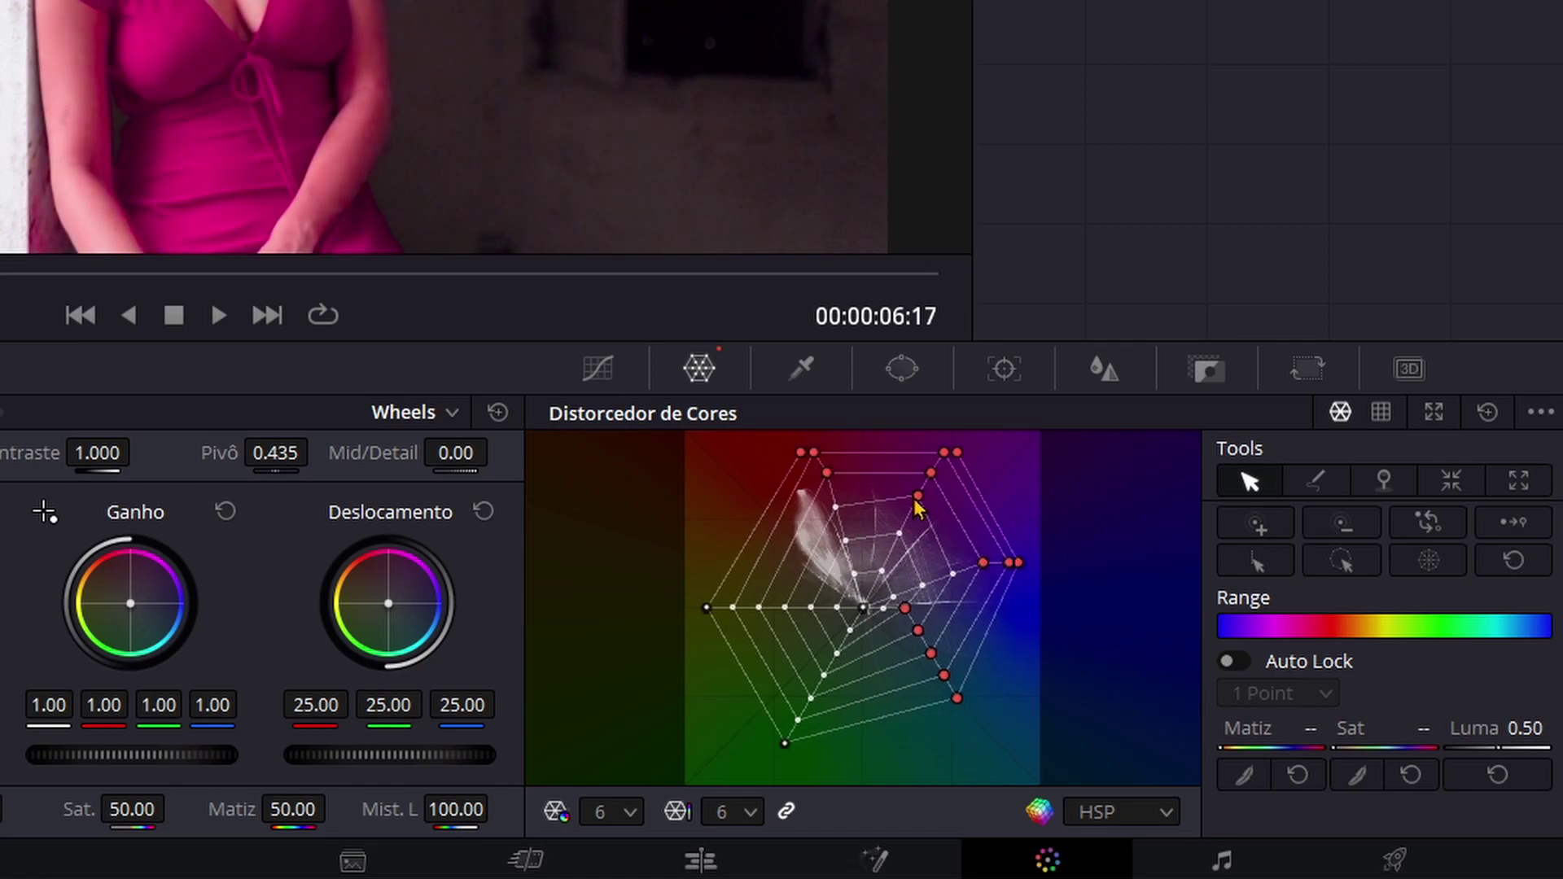
pyautogui.hotkey('ctrl', 'z')
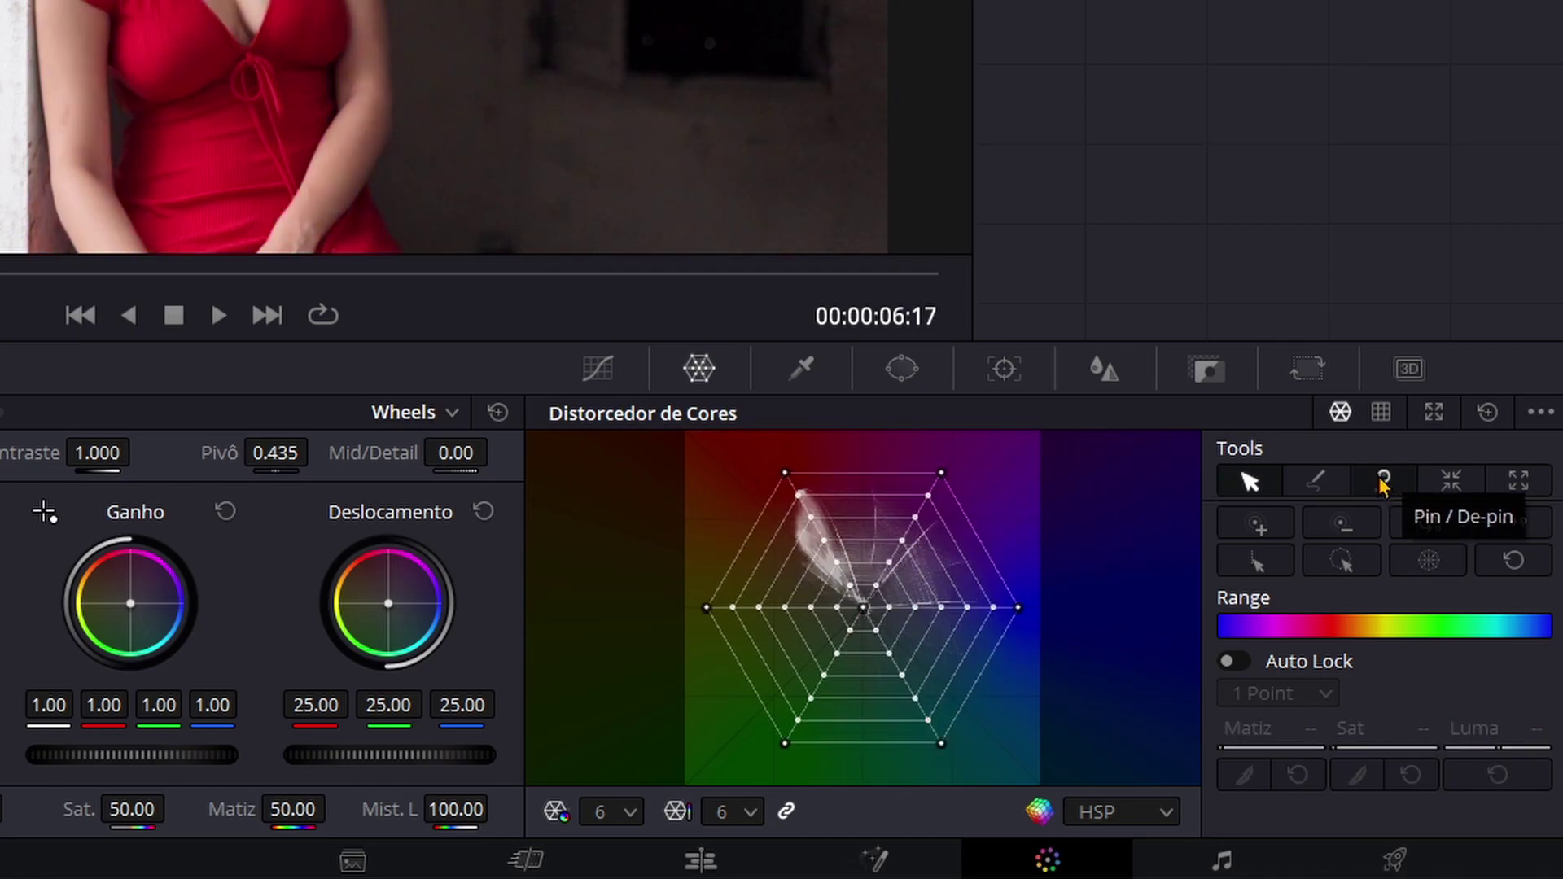
pyautogui.click(1382, 482)
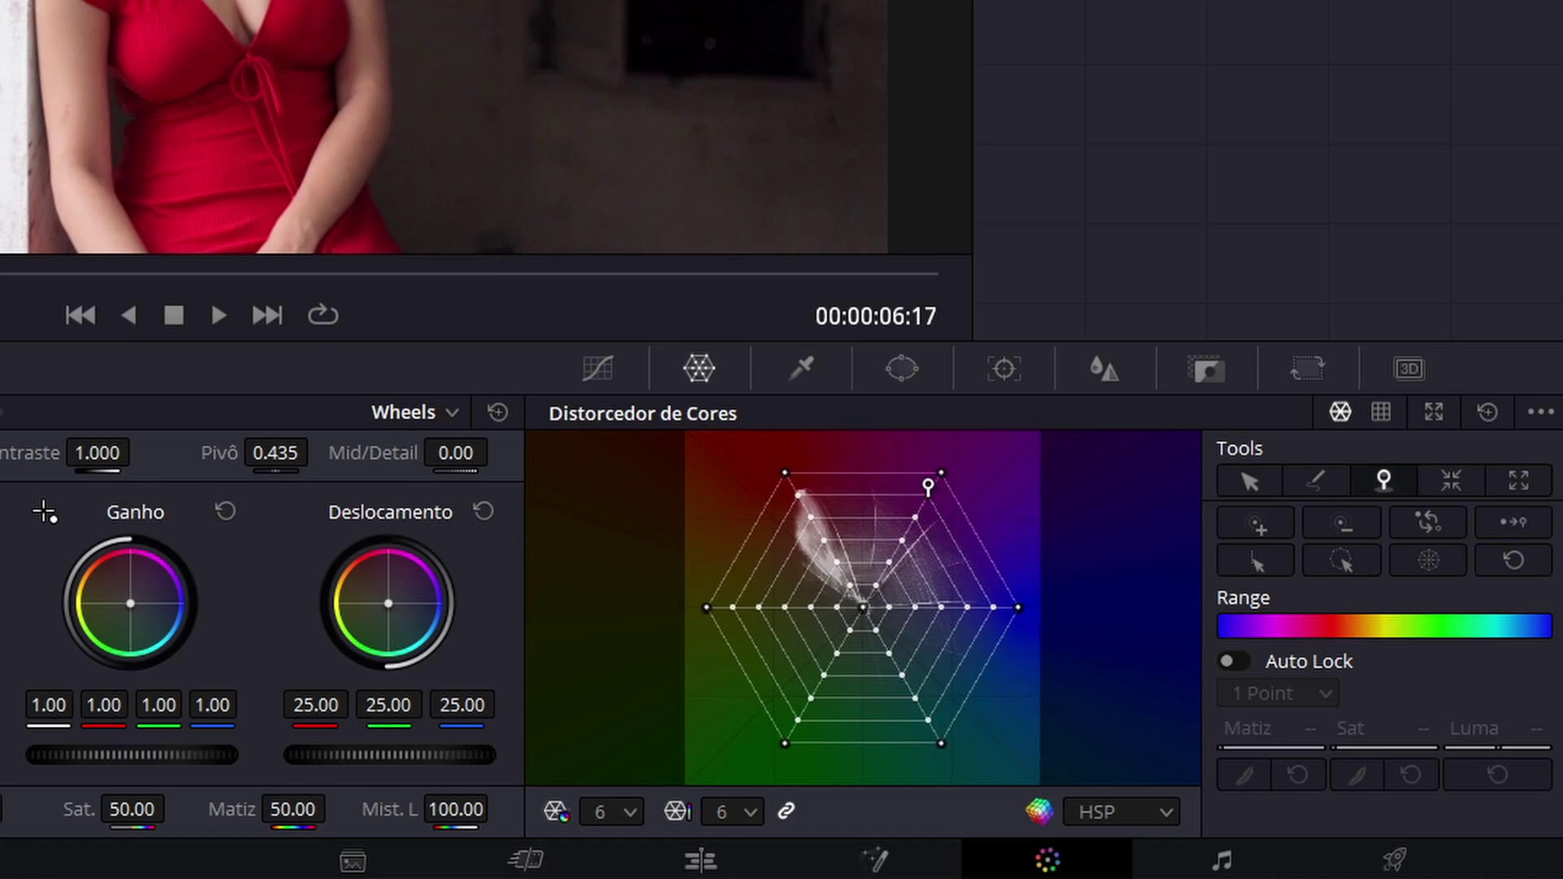
pyautogui.click(915, 517)
pyautogui.click(1248, 482)
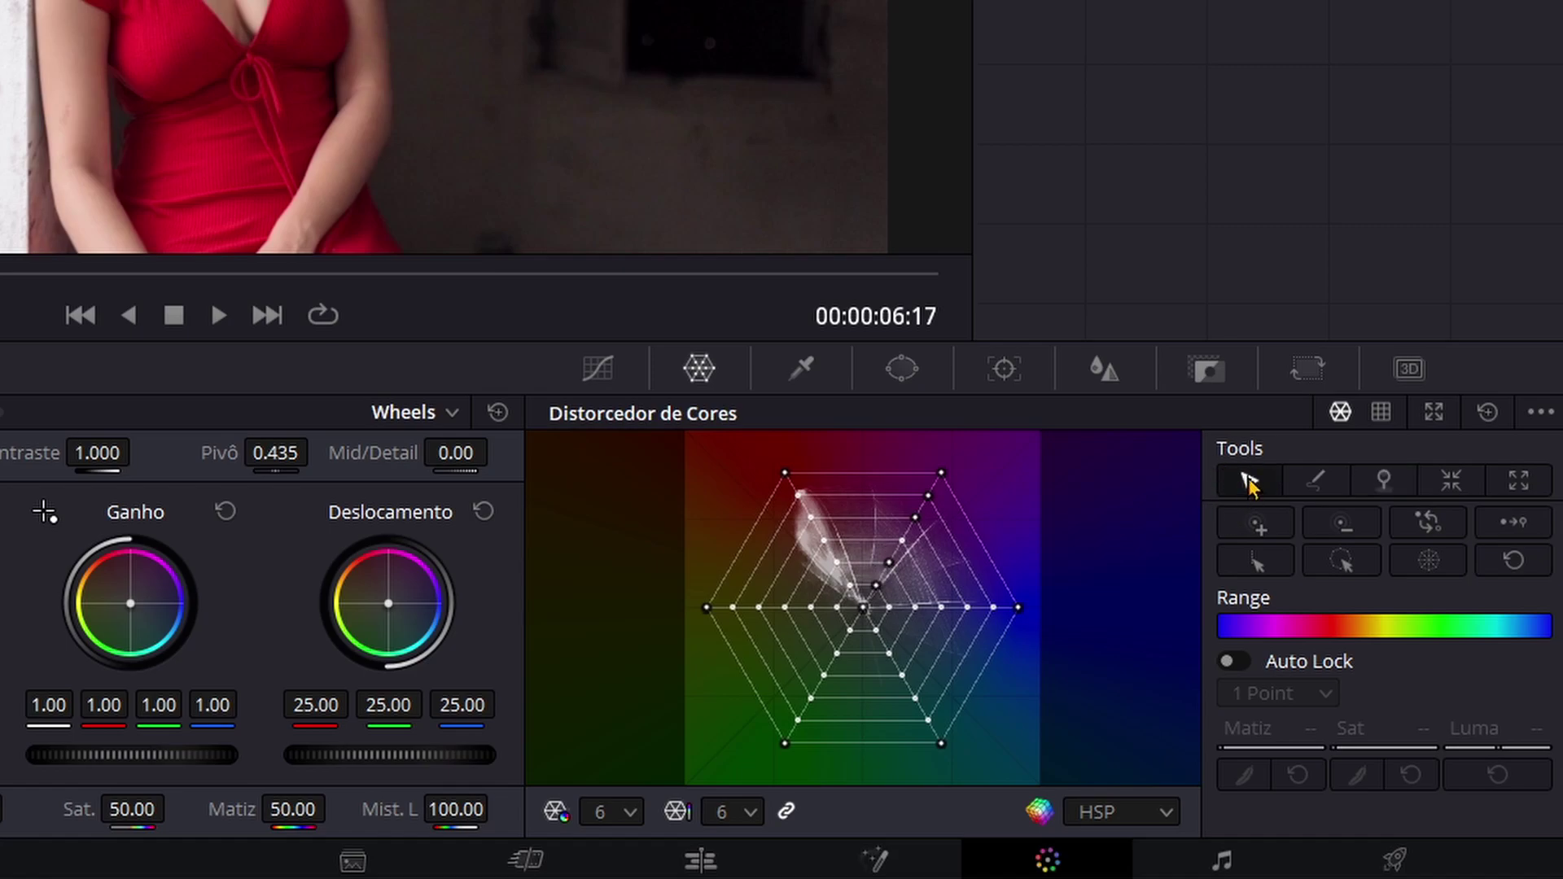
pyautogui.click(911, 547)
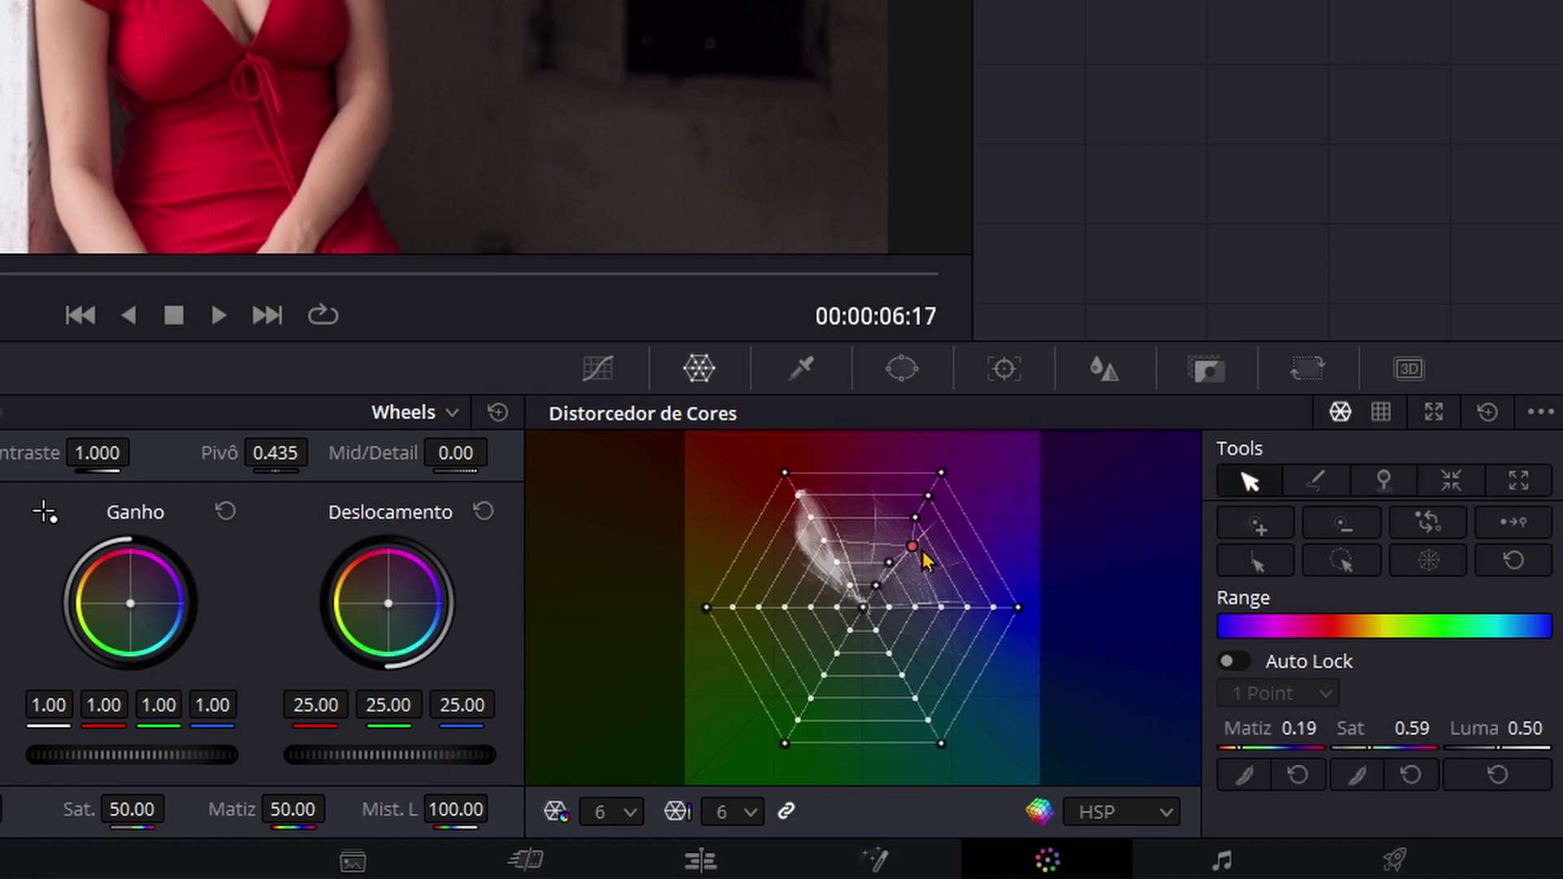
pyautogui.moveTo(919, 553)
pyautogui.mouseDown()
pyautogui.moveTo(915, 566)
pyautogui.moveTo(878, 529)
pyautogui.moveTo(875, 570)
pyautogui.mouseUp()
pyautogui.click(1487, 412)
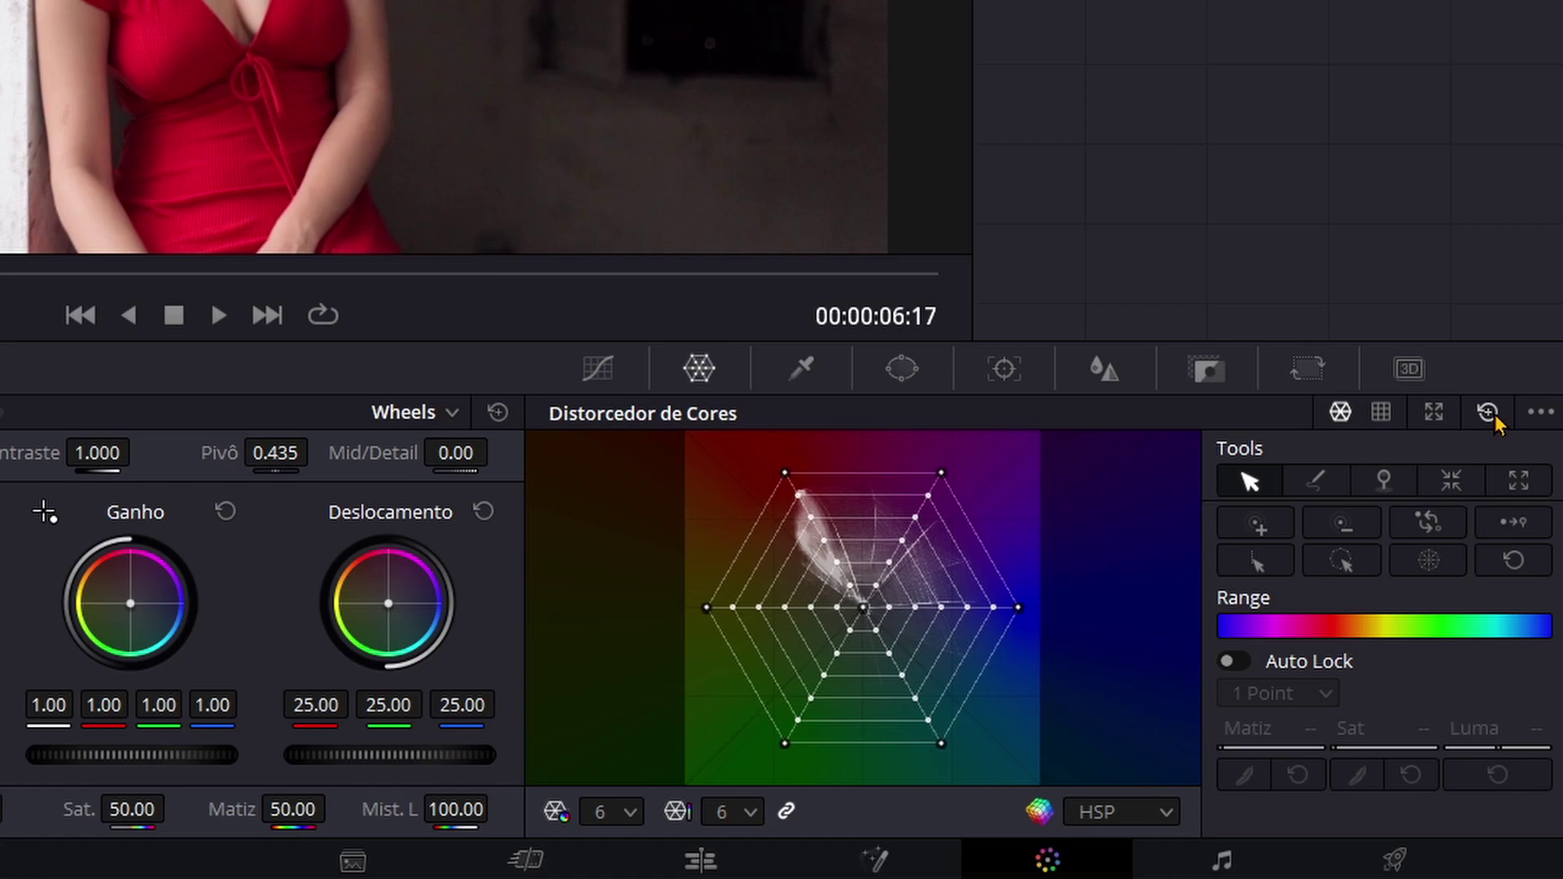
pyautogui.click(1452, 481)
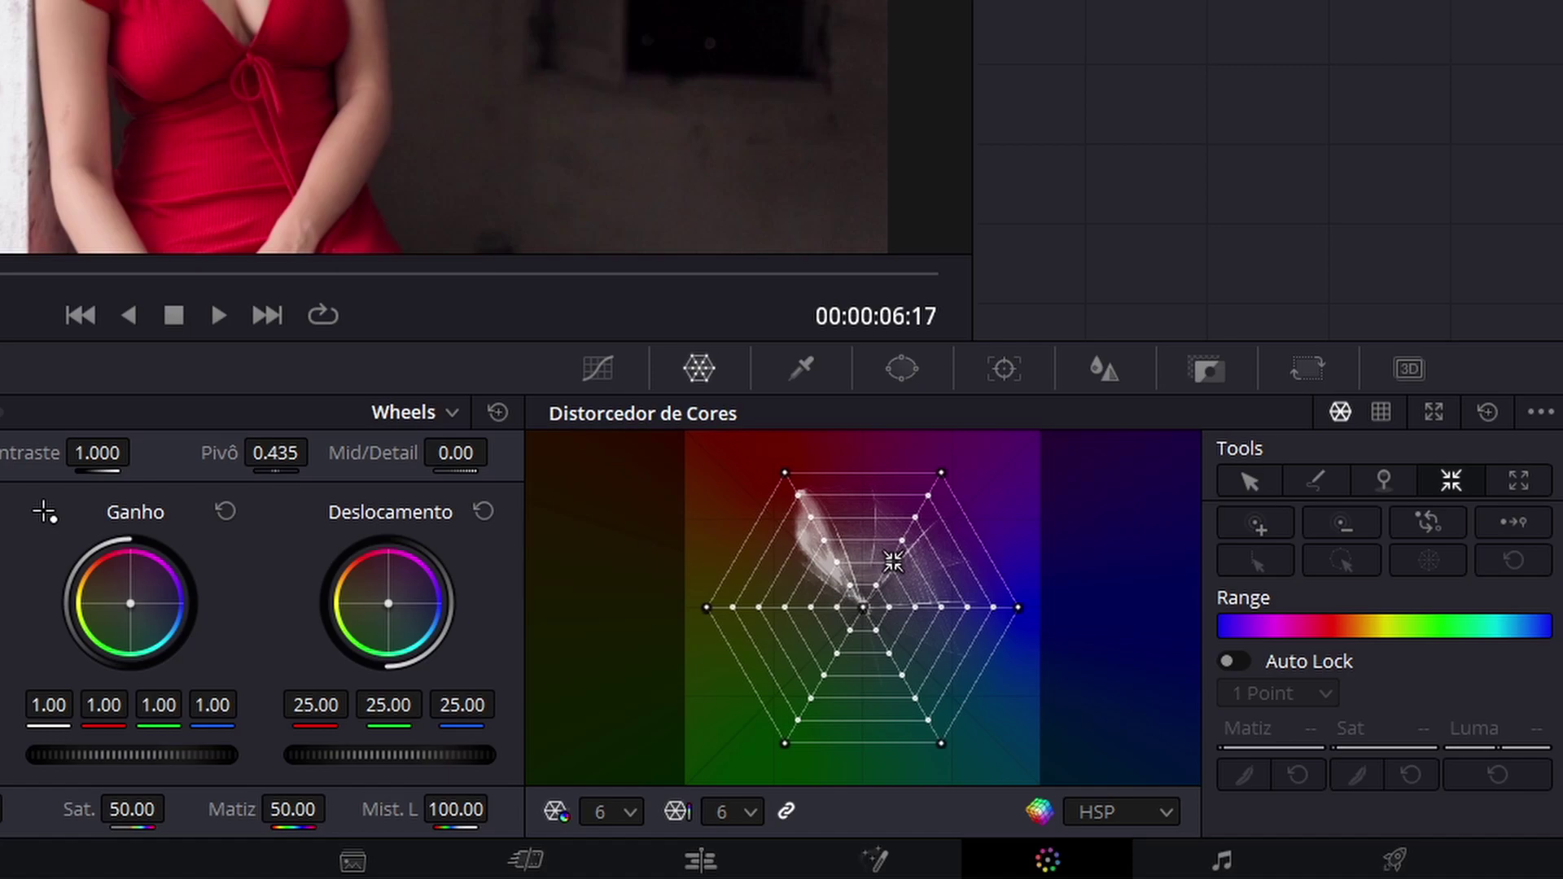
pyautogui.click(892, 562)
pyautogui.click(892, 562)
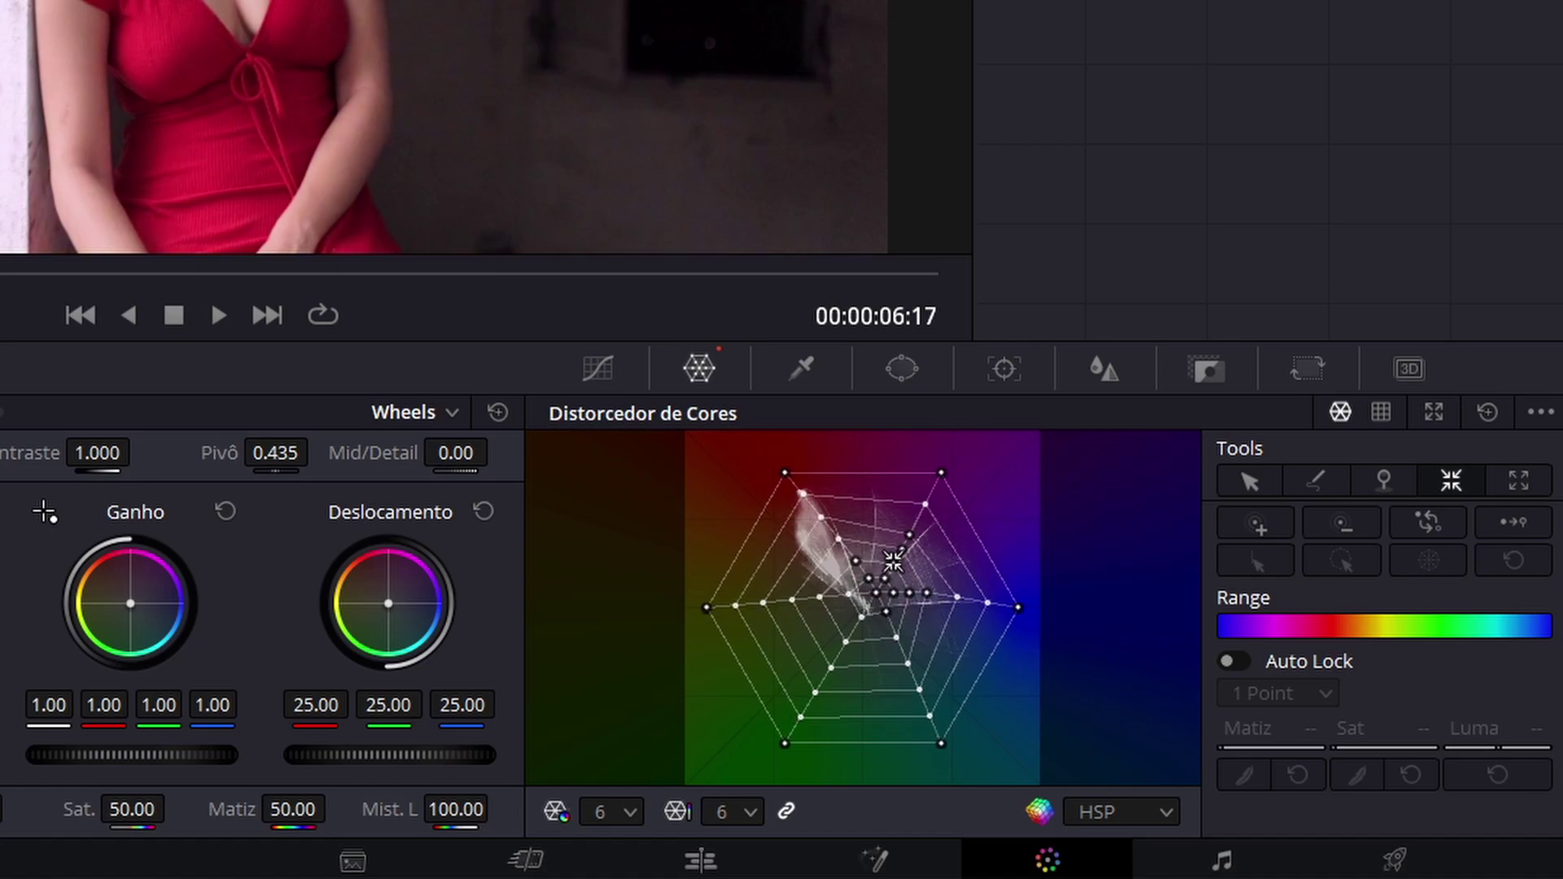
pyautogui.hotkey('ctrl', 'z')
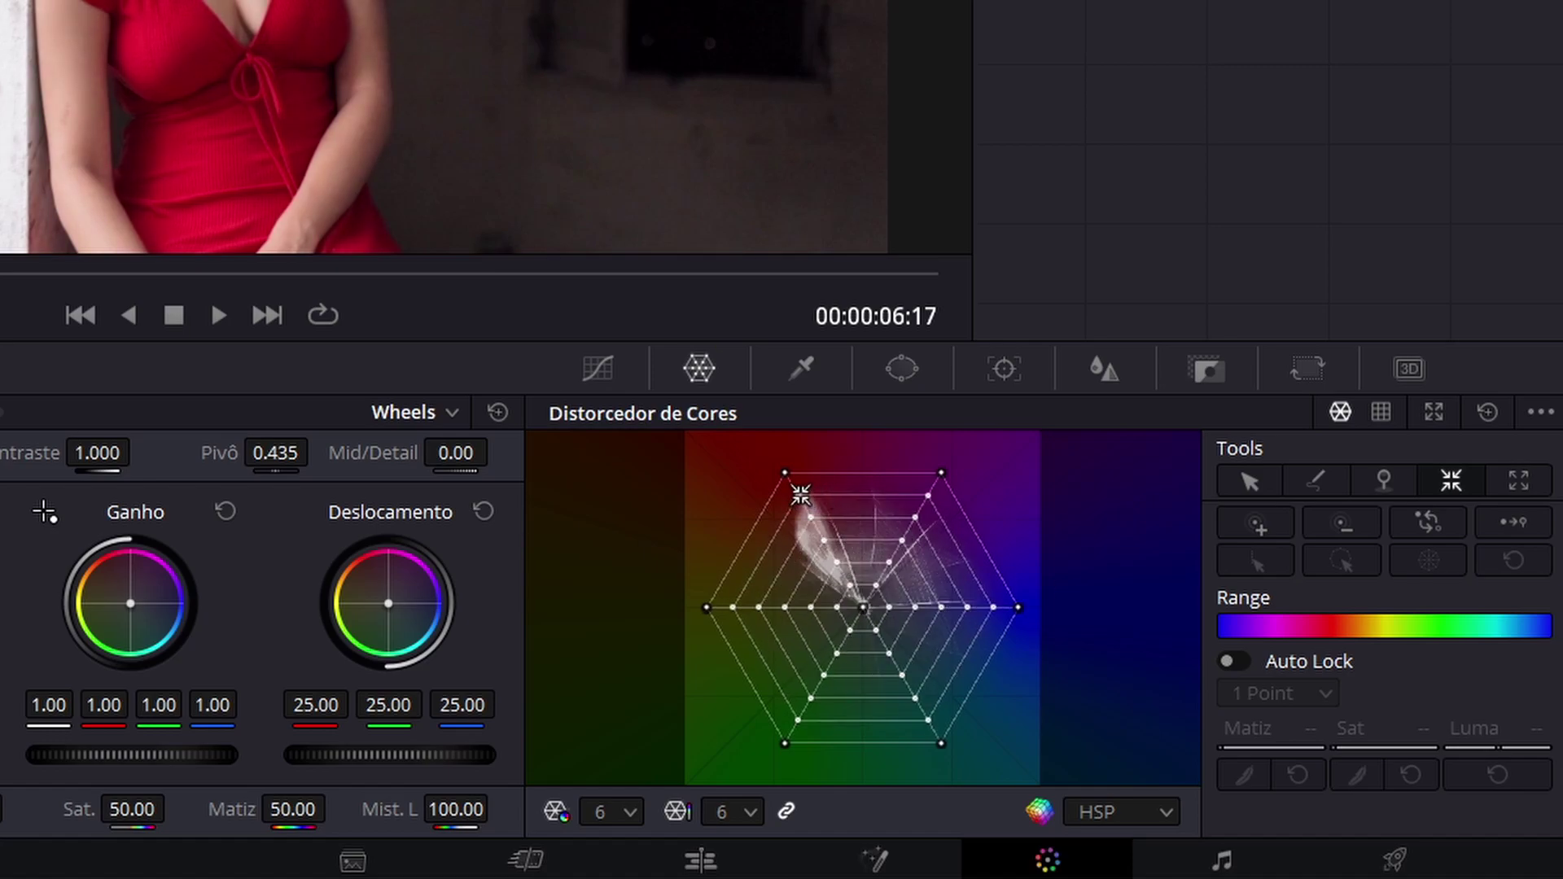
pyautogui.click(800, 494)
pyautogui.click(800, 494)
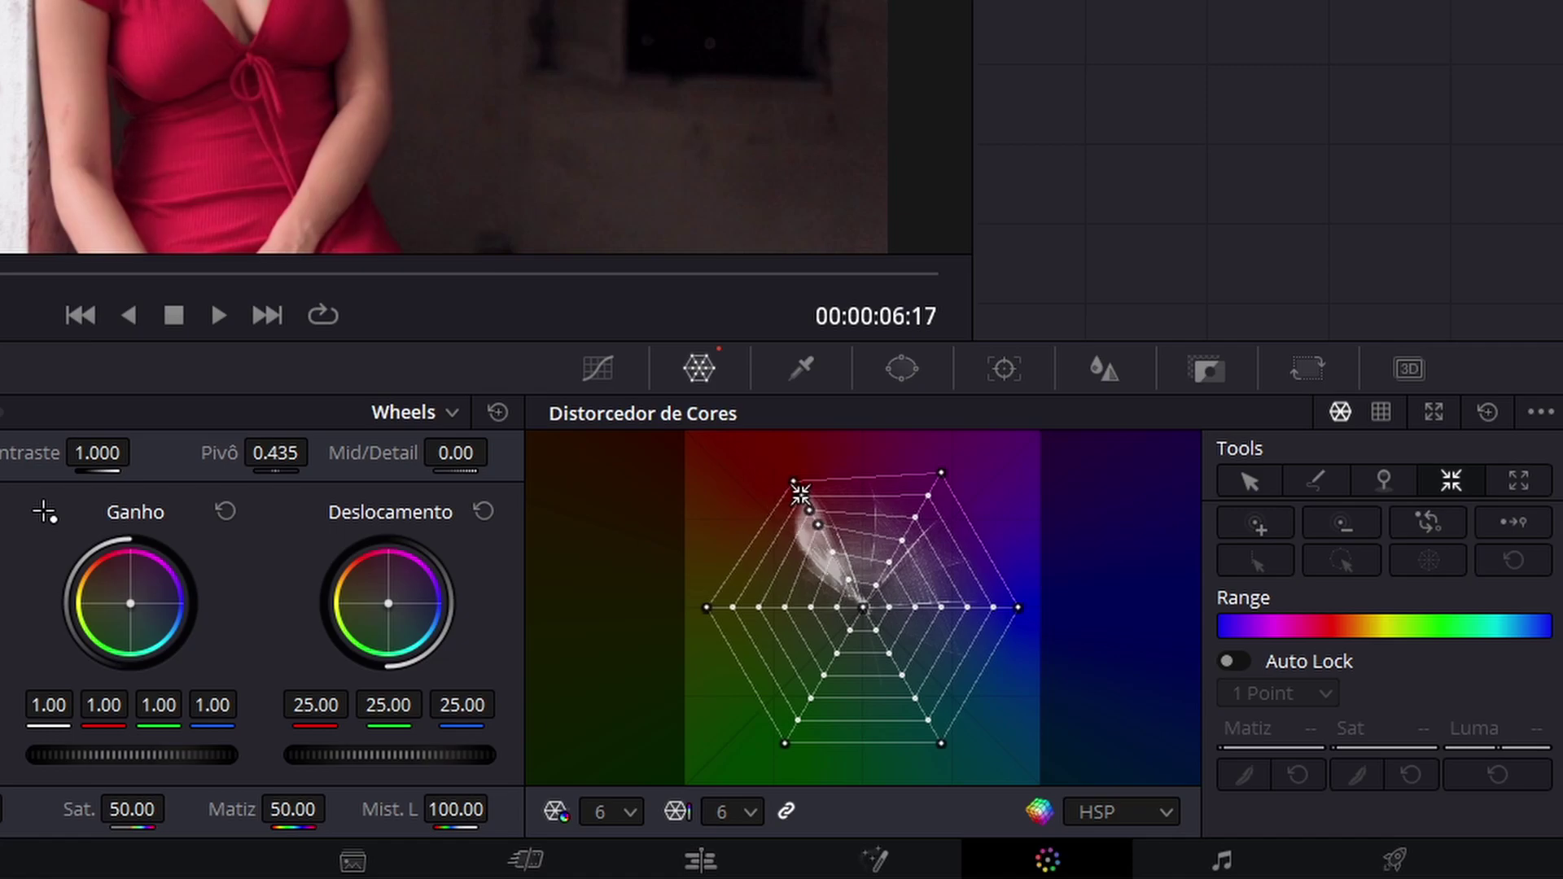
pyautogui.click(1518, 482)
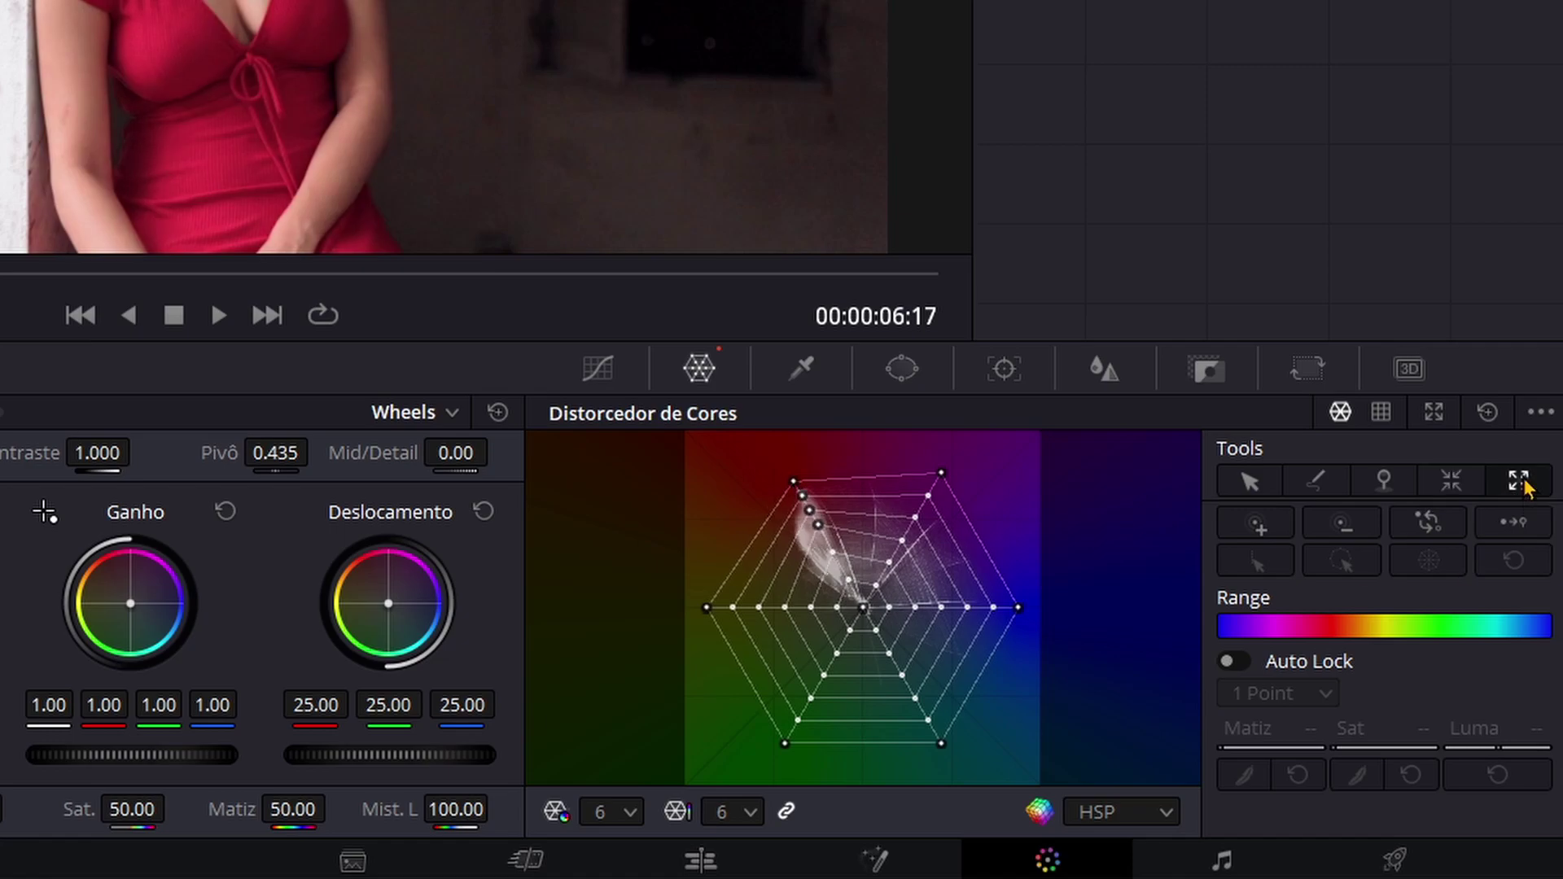
pyautogui.click(801, 496)
pyautogui.click(805, 497)
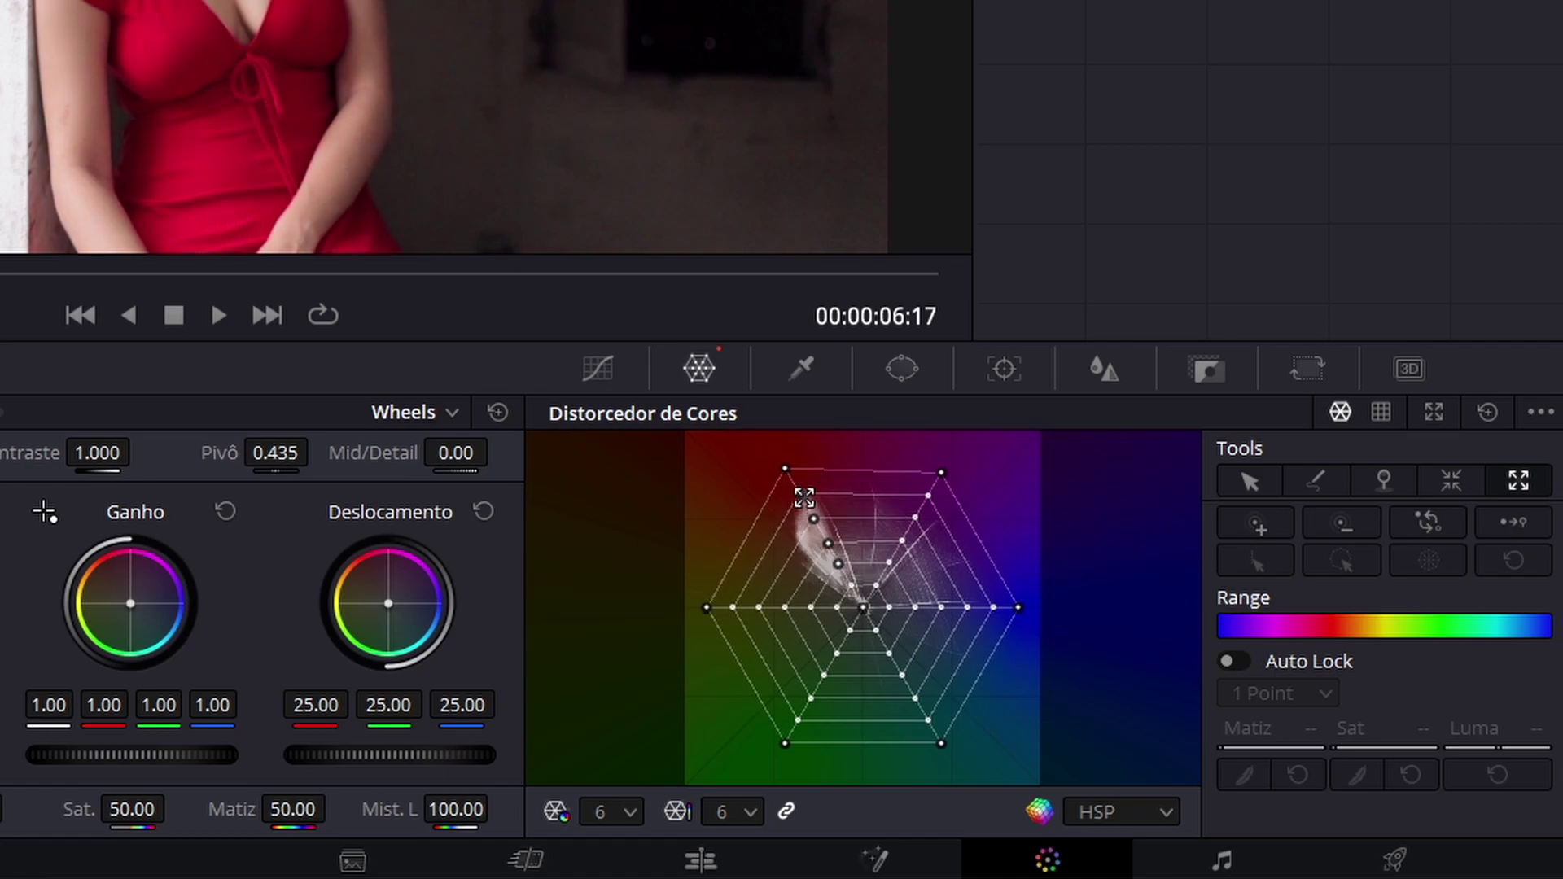
pyautogui.click(1256, 525)
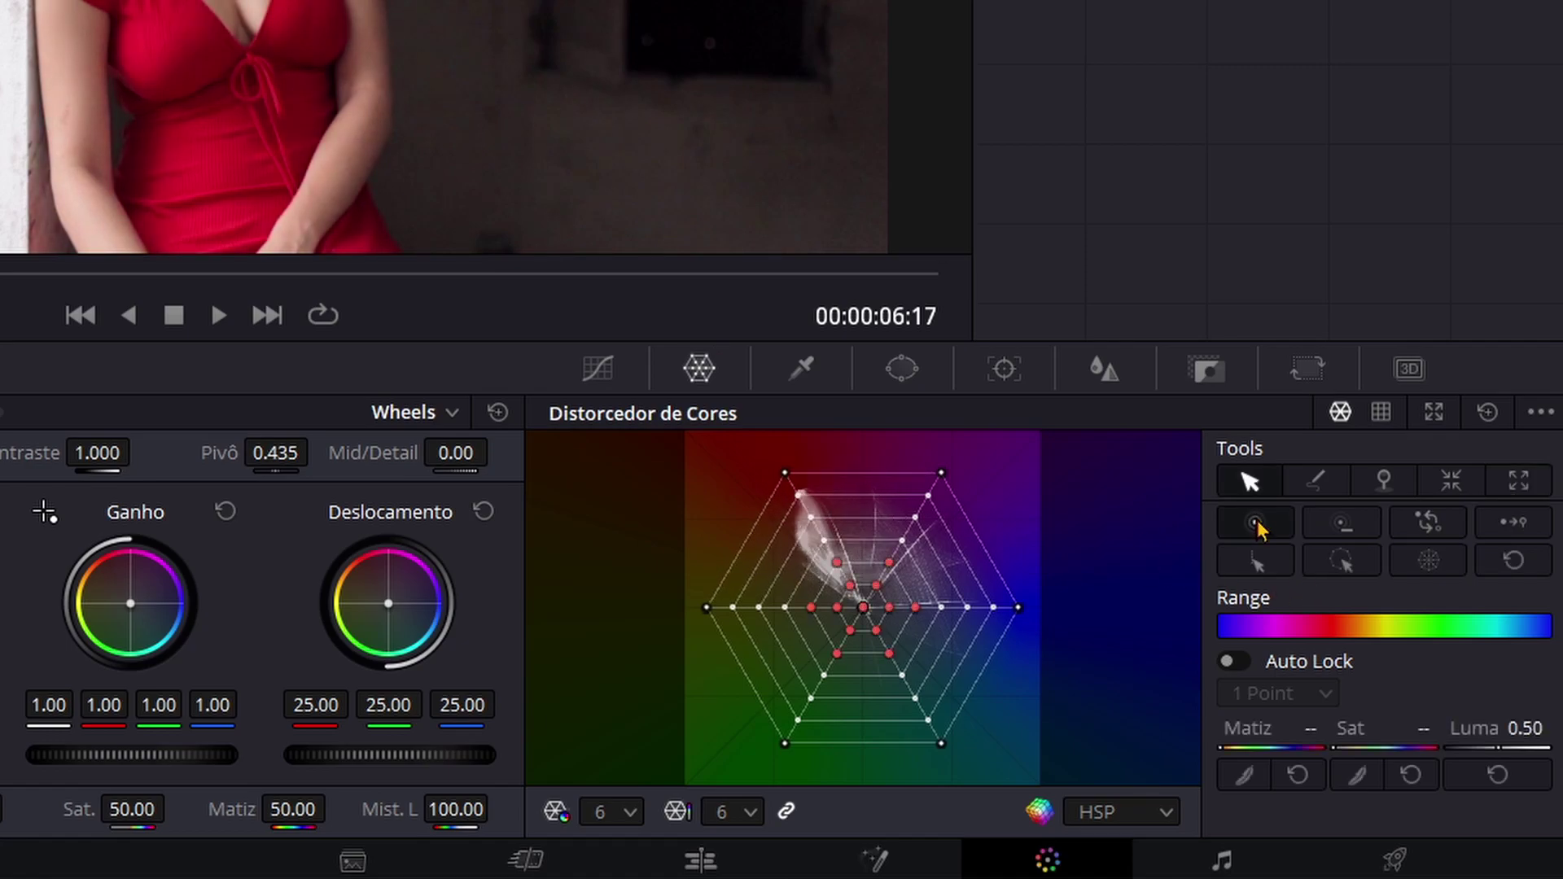
pyautogui.press('Escape')
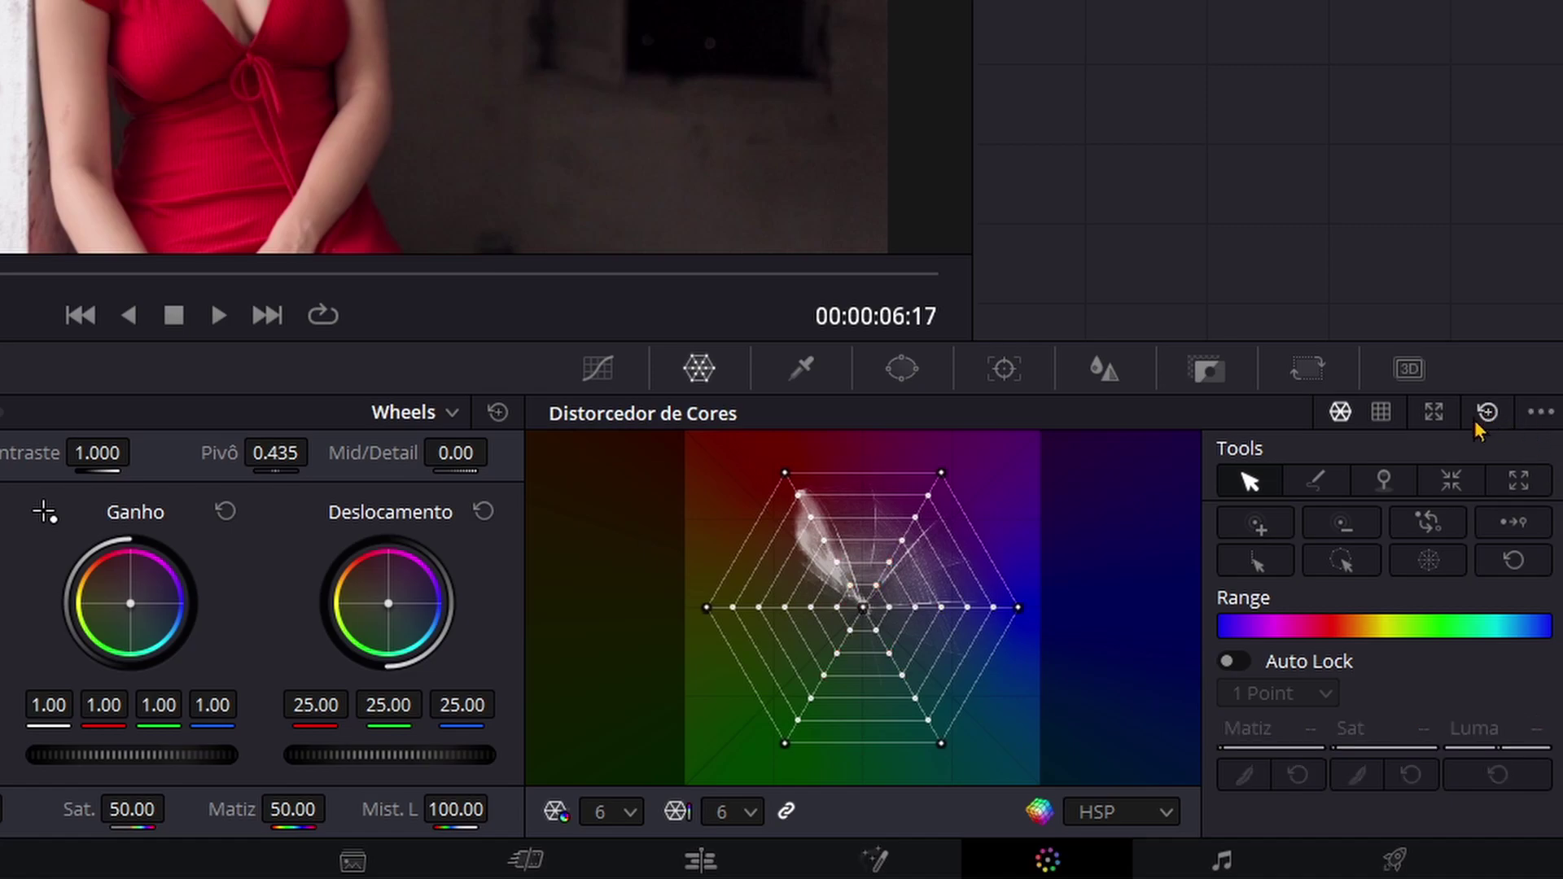
pyautogui.click(866, 609)
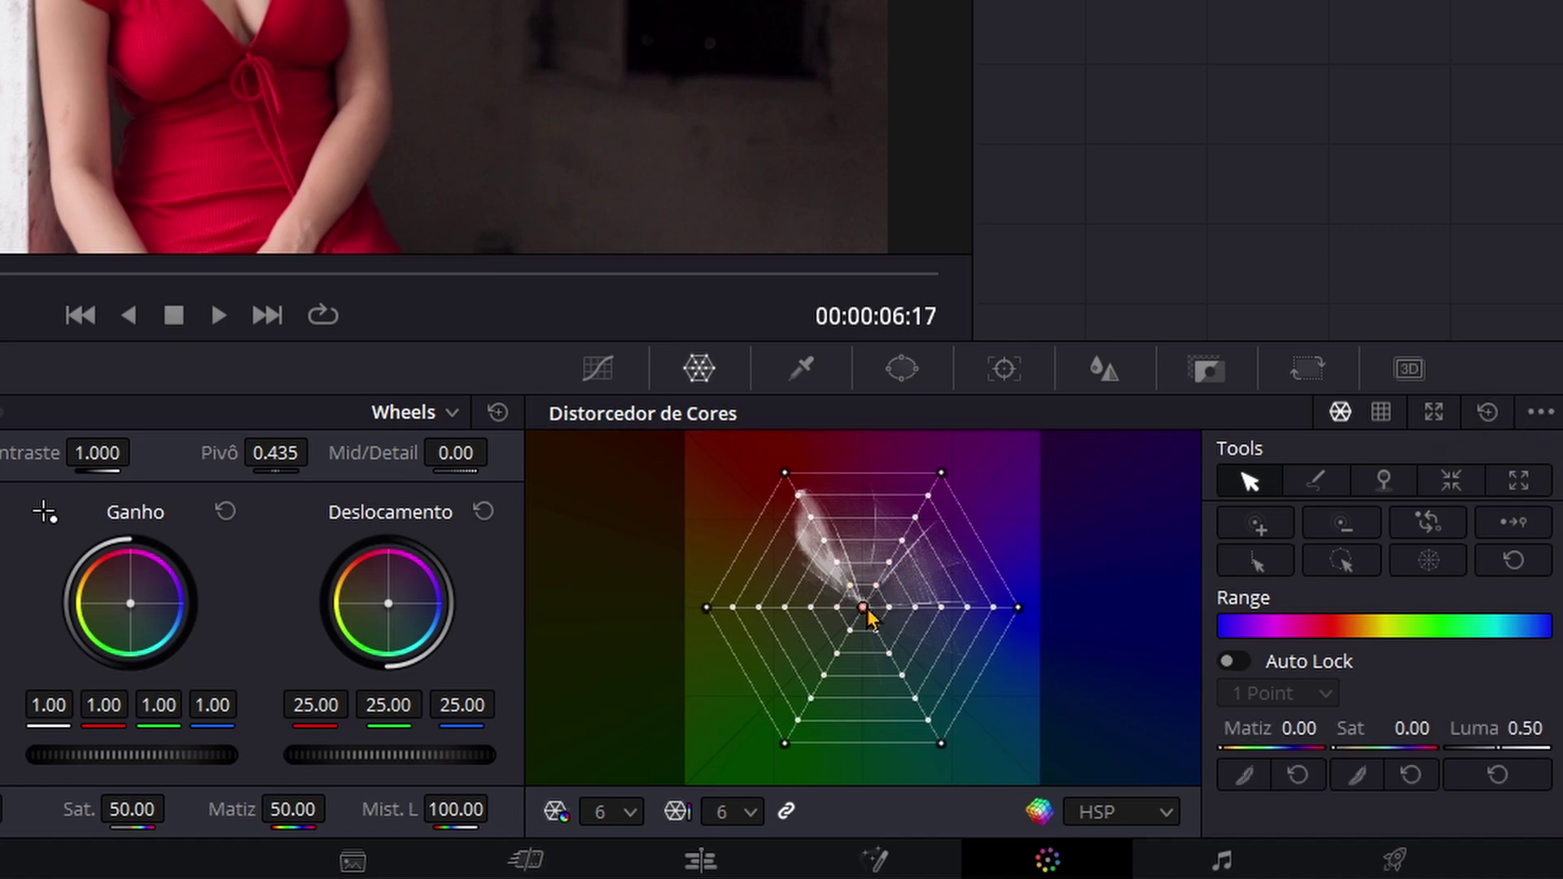
pyautogui.click(1256, 525)
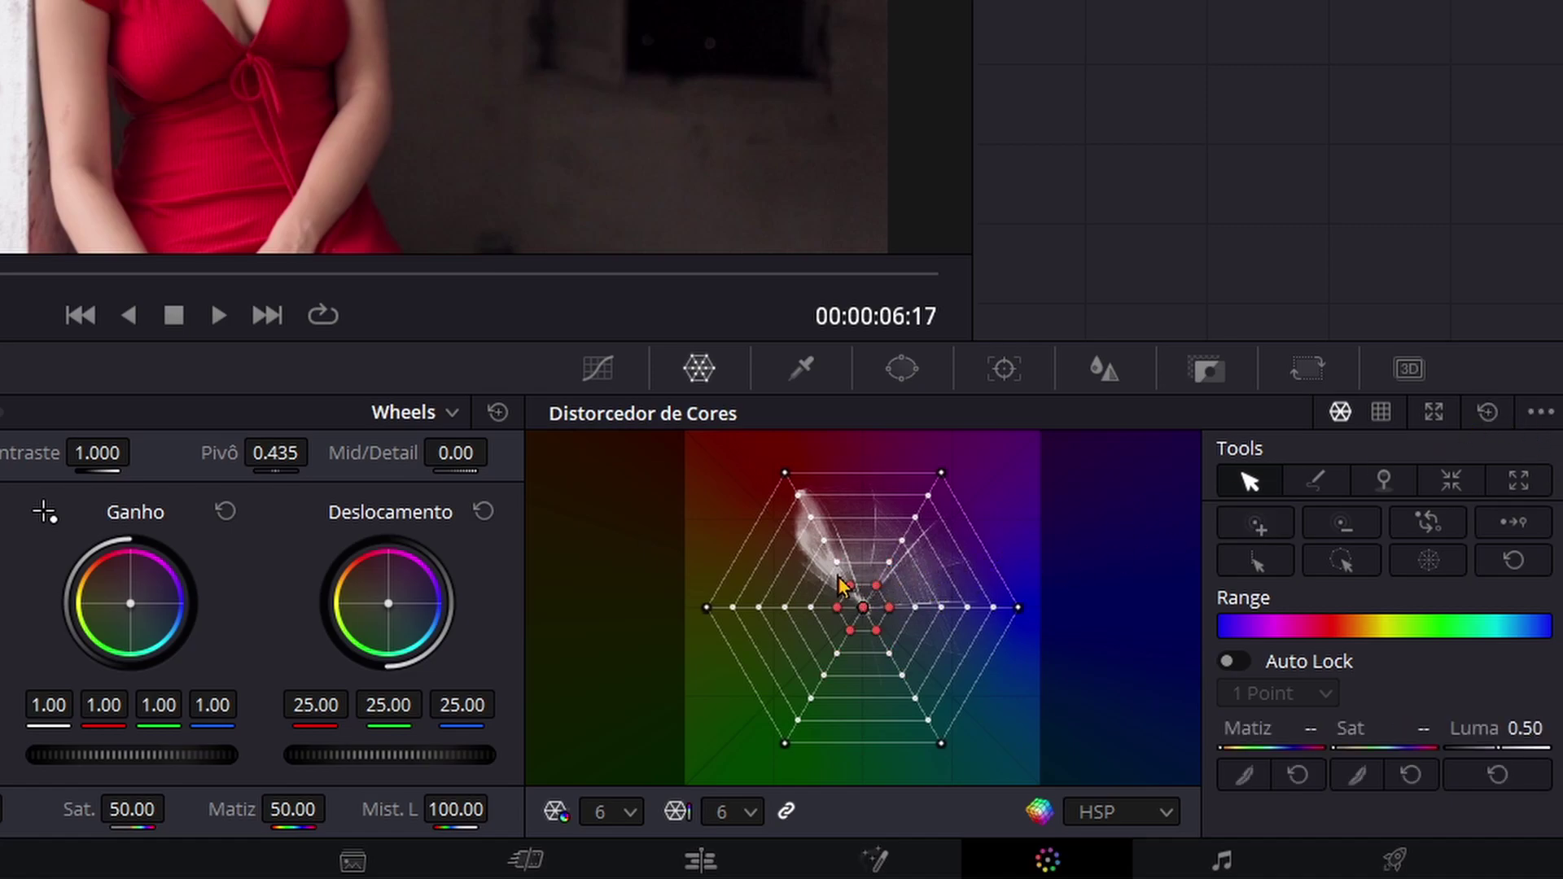
pyautogui.click(1257, 527)
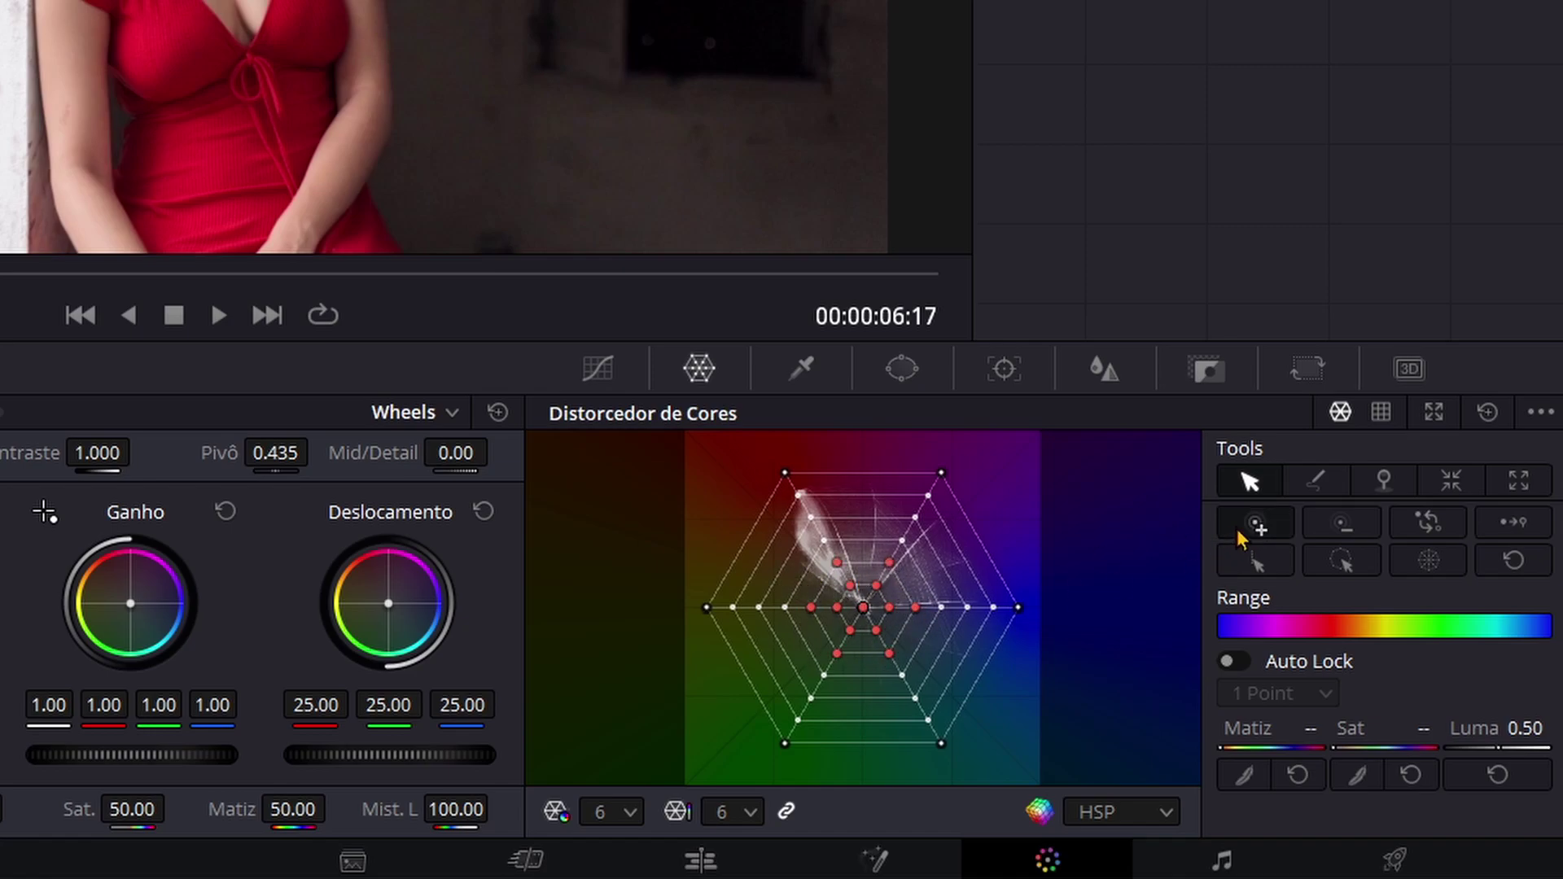
pyautogui.click(1257, 525)
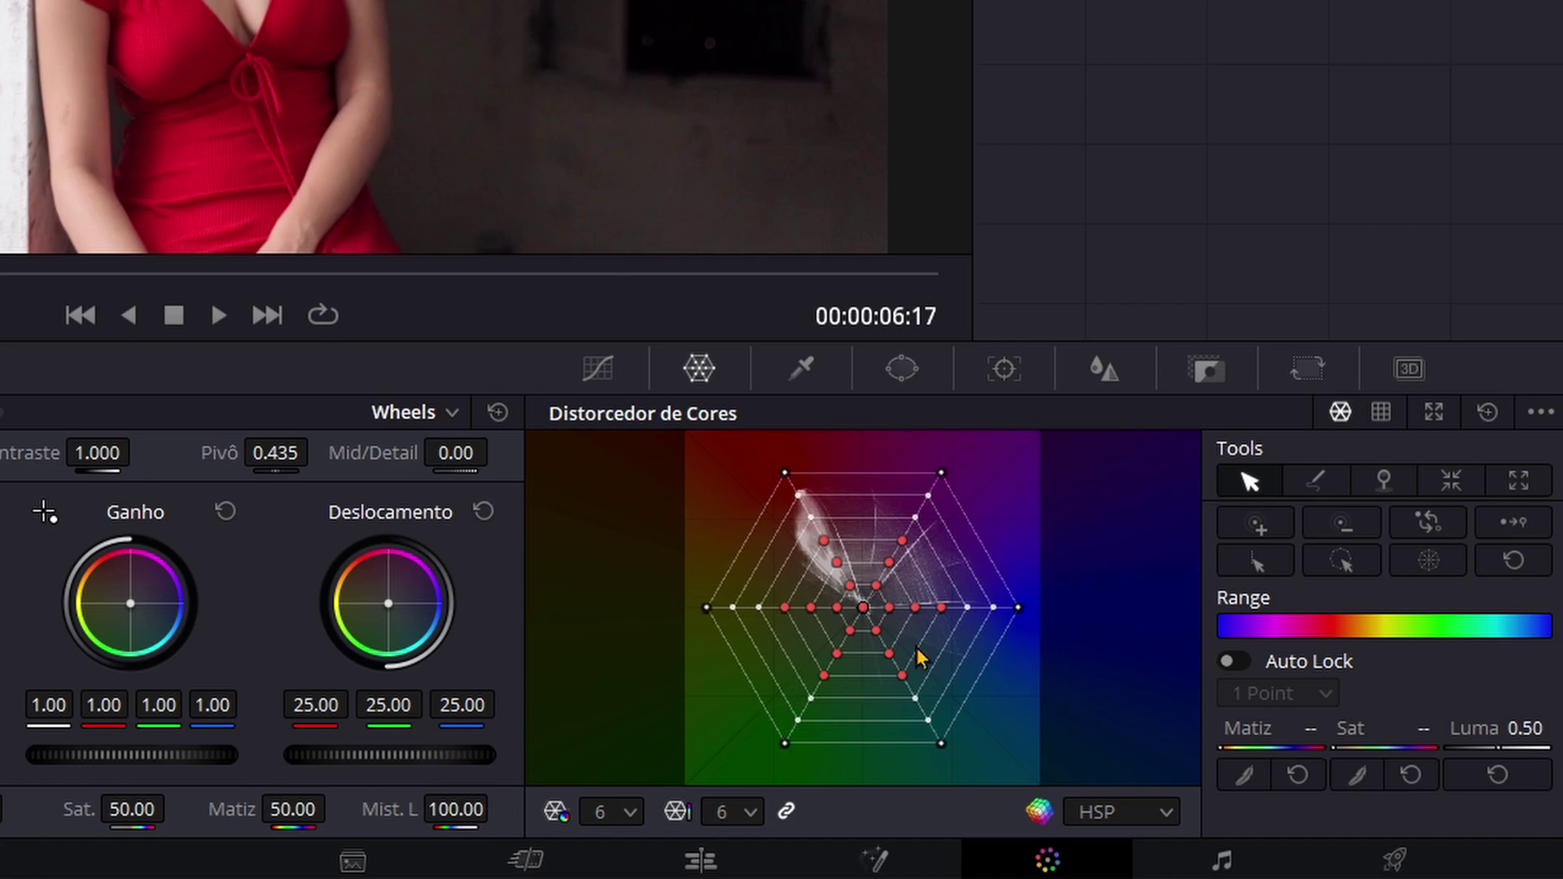
pyautogui.click(1486, 413)
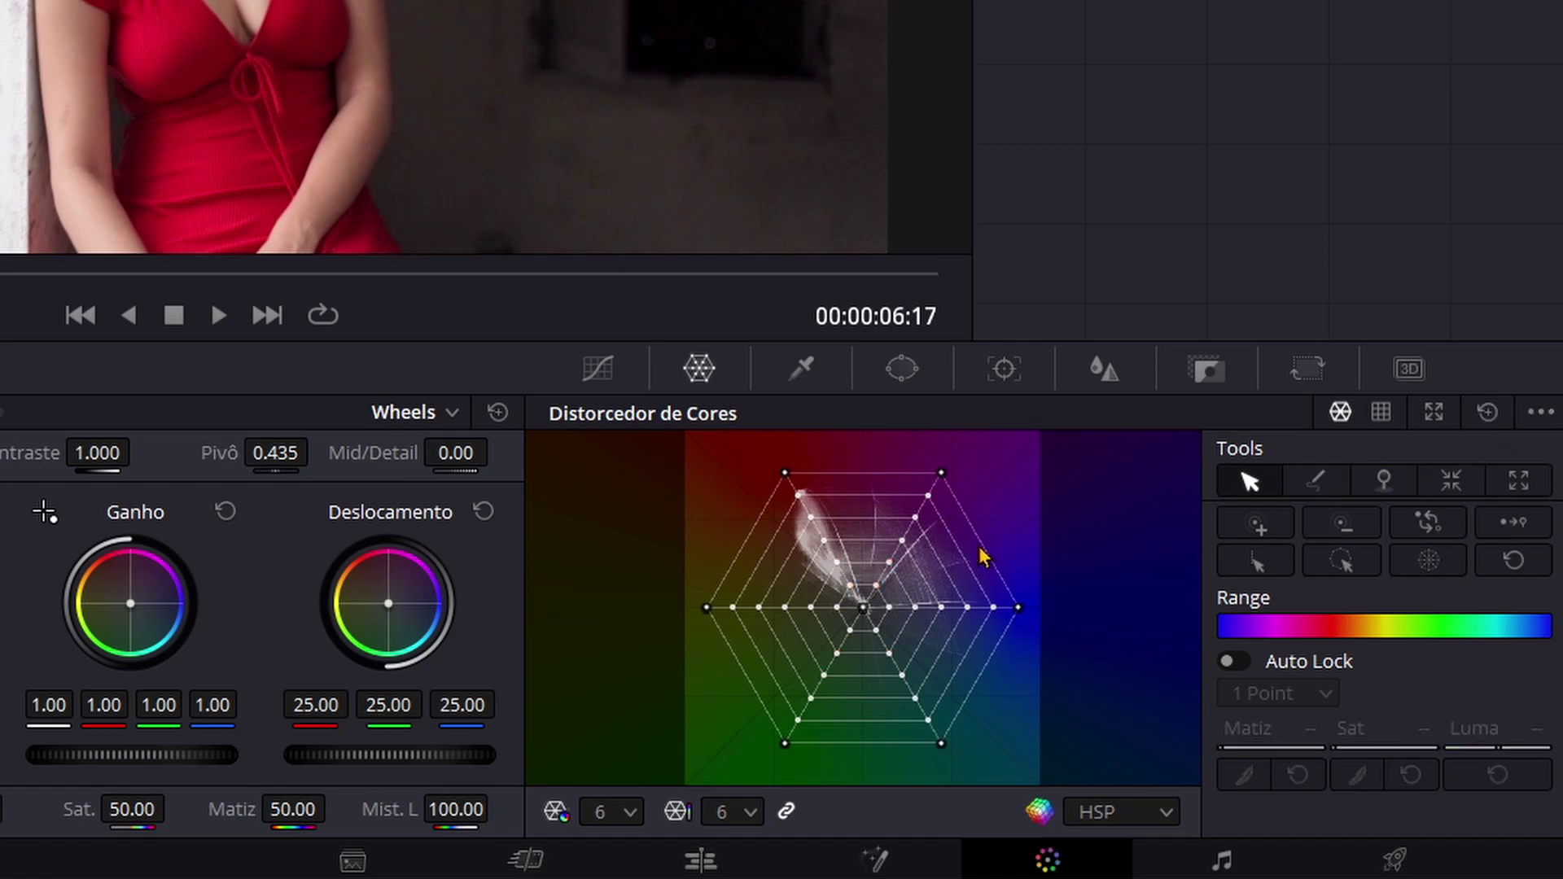
pyautogui.click(902, 541)
pyautogui.click(1262, 527)
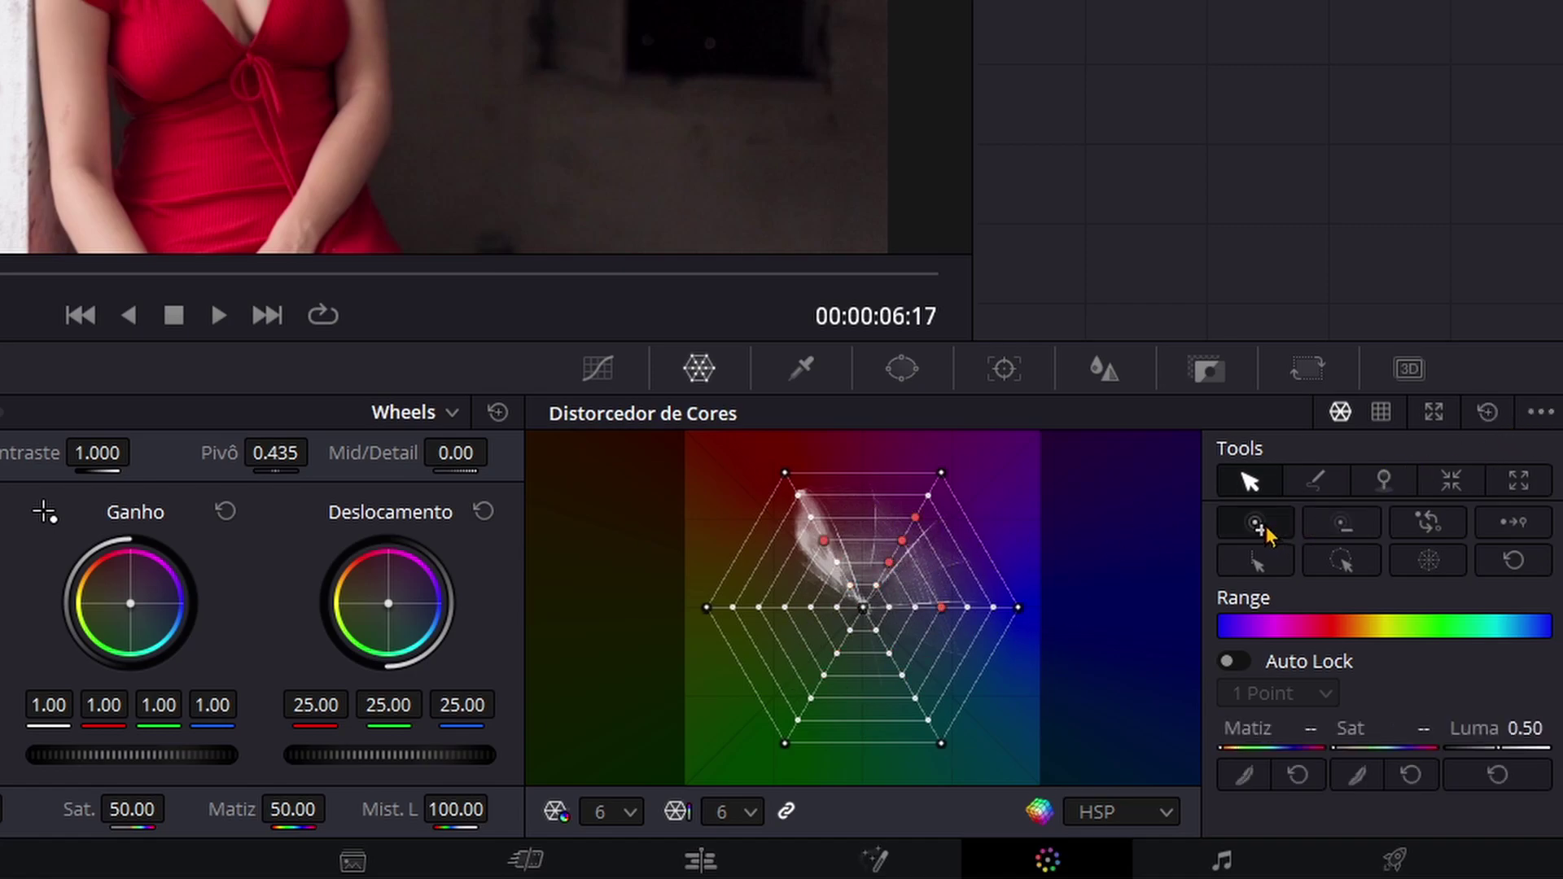
pyautogui.click(1258, 527)
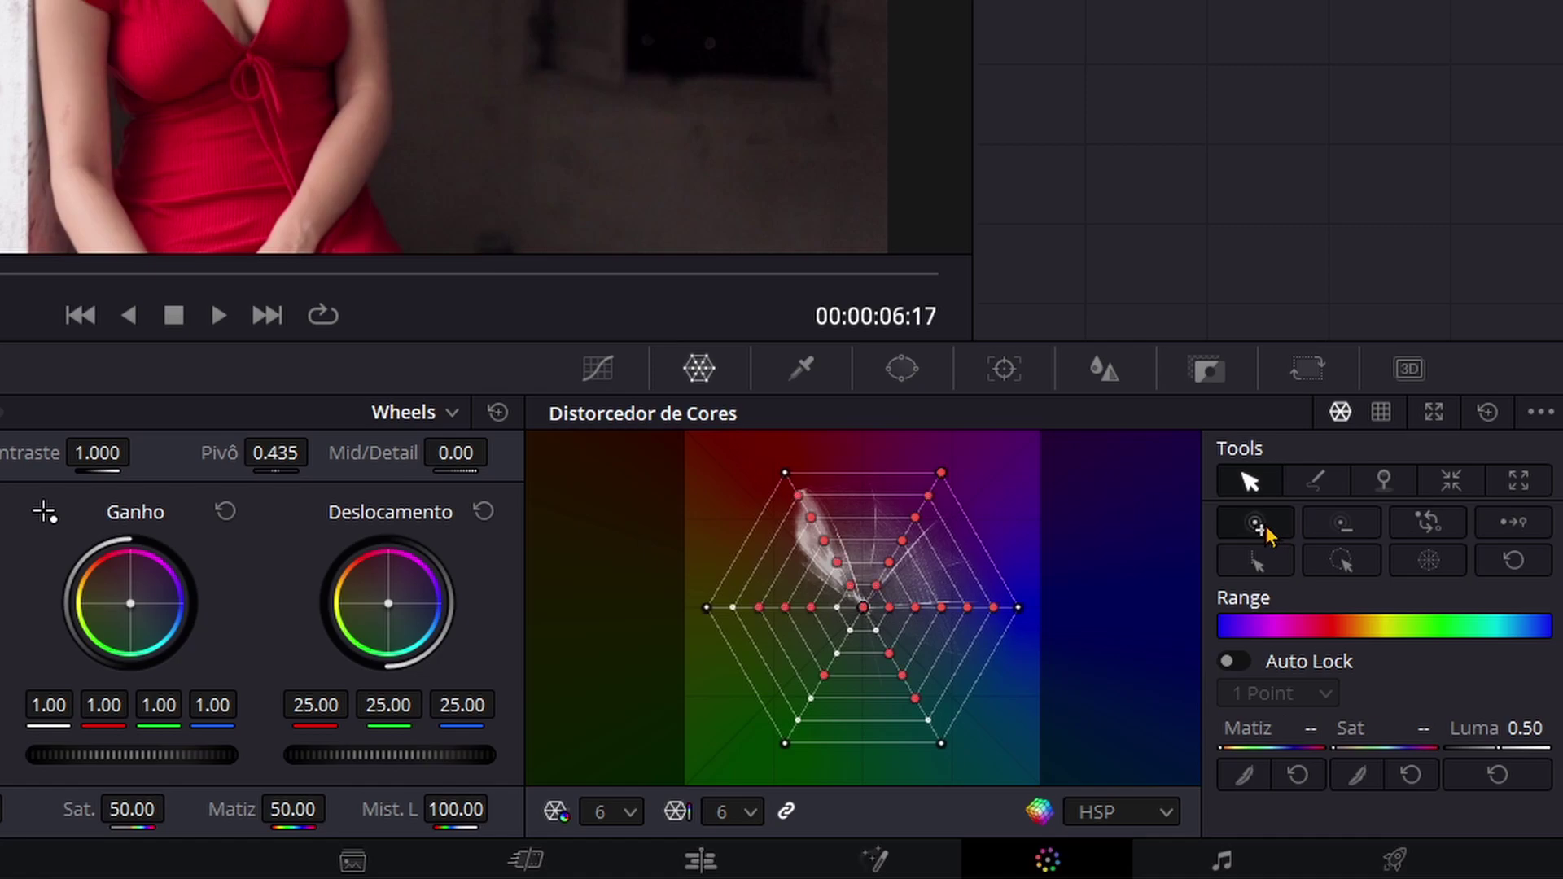
pyautogui.click(1341, 525)
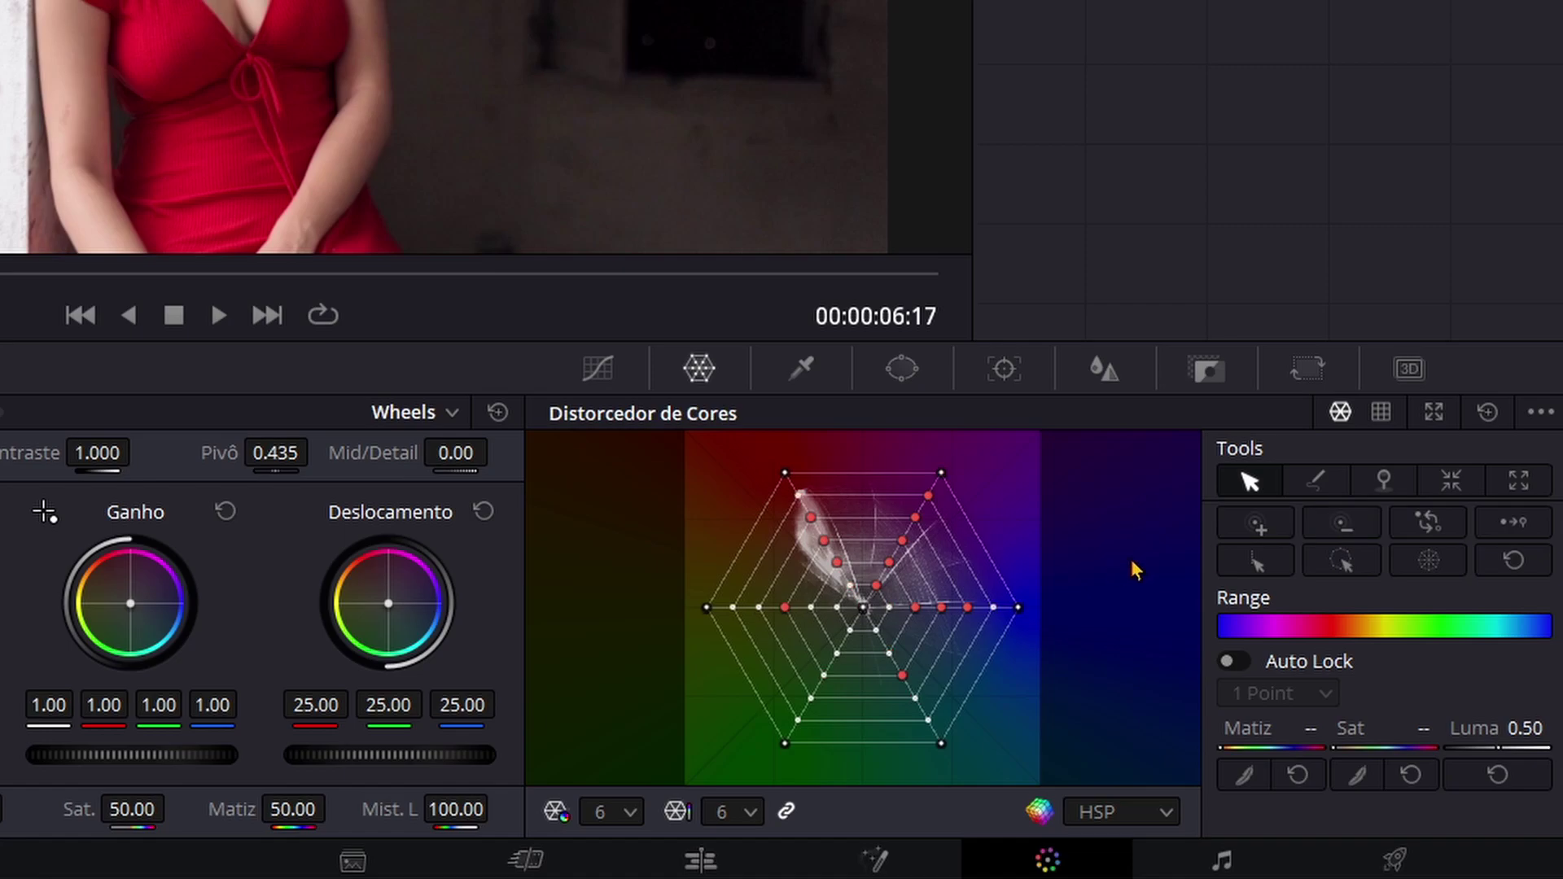
pyautogui.click(1342, 525)
pyautogui.click(1341, 525)
pyautogui.click(1341, 525)
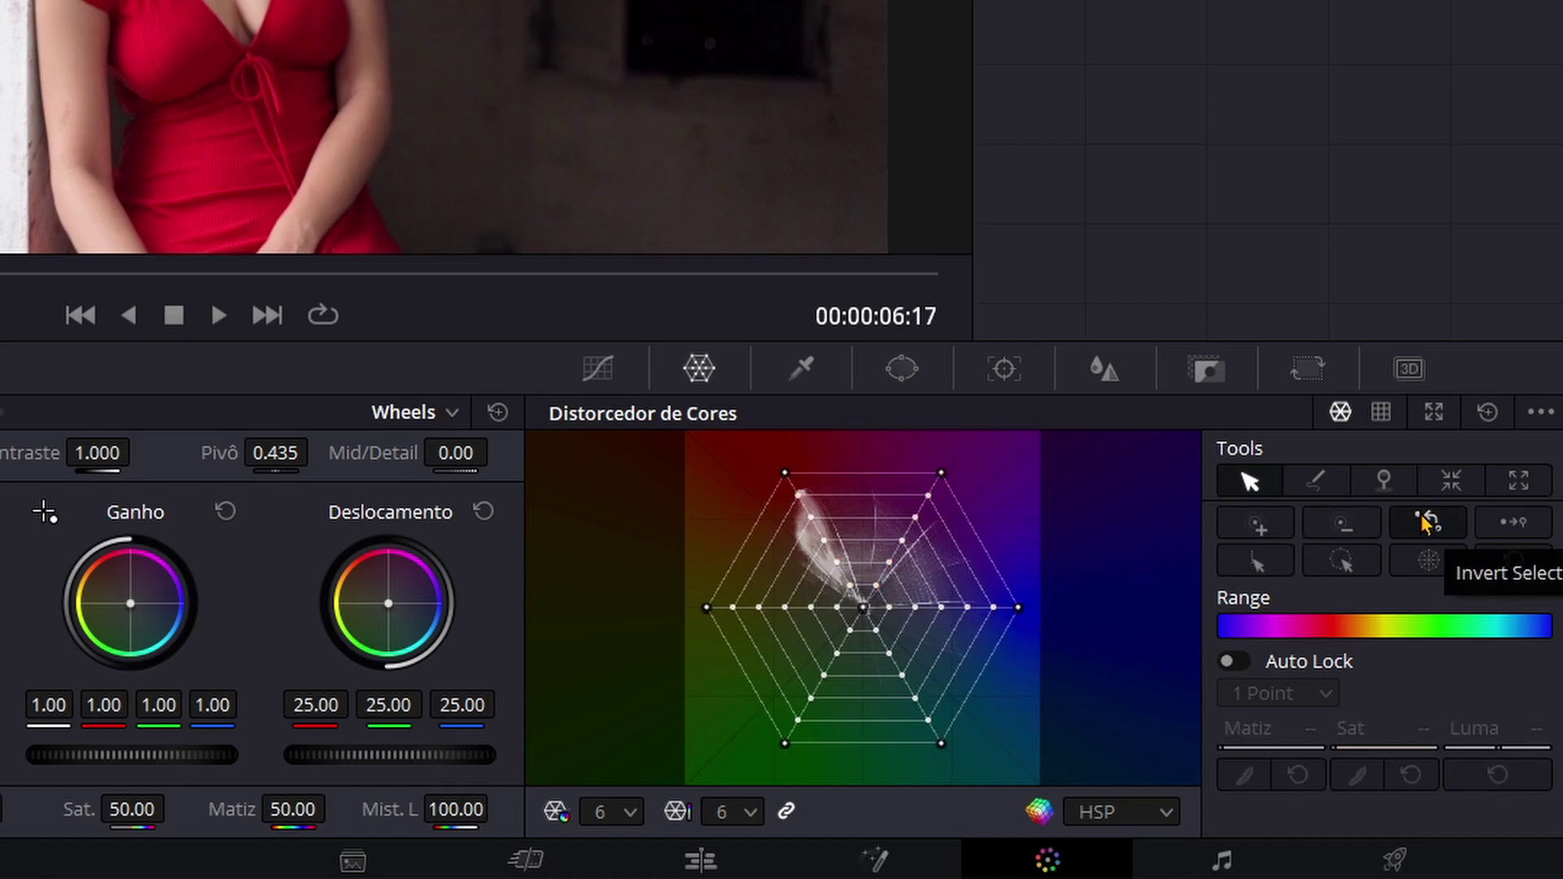
pyautogui.click(889, 561)
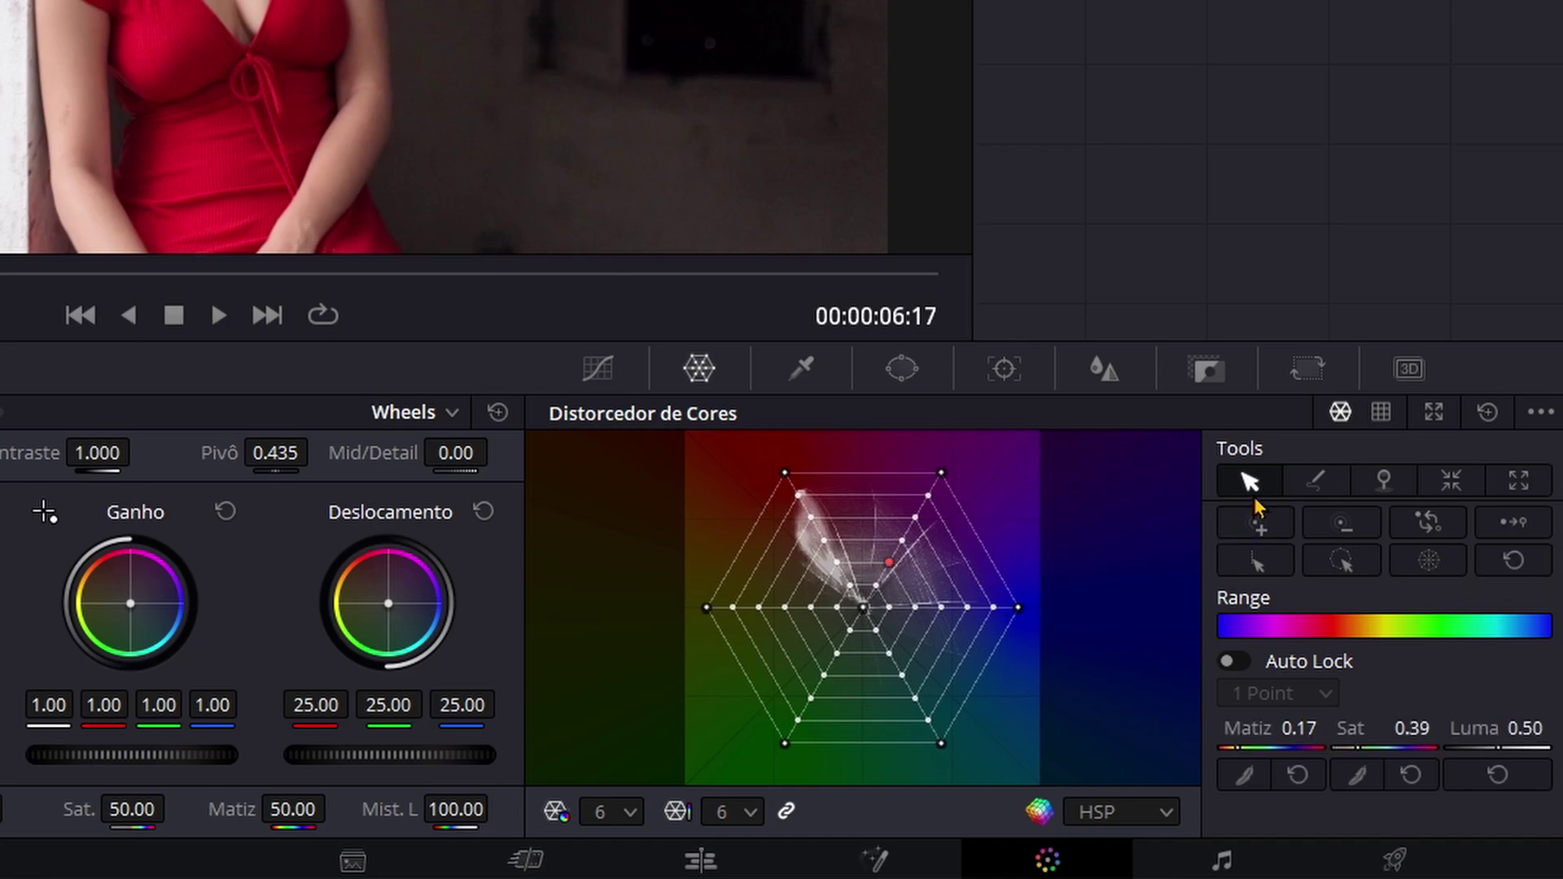
pyautogui.click(1428, 522)
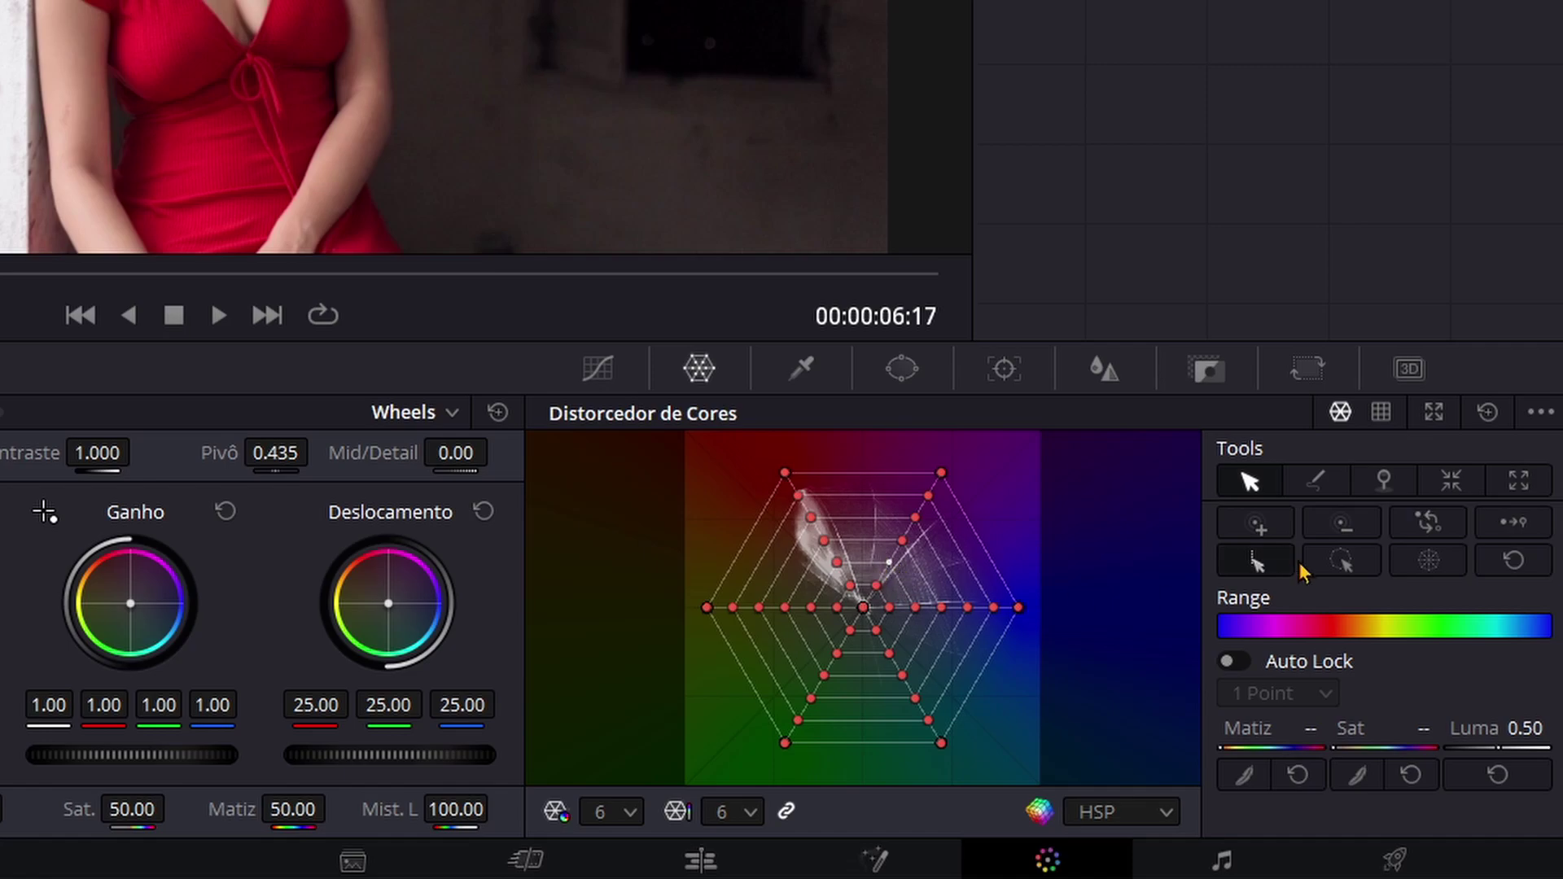
pyautogui.click(1429, 521)
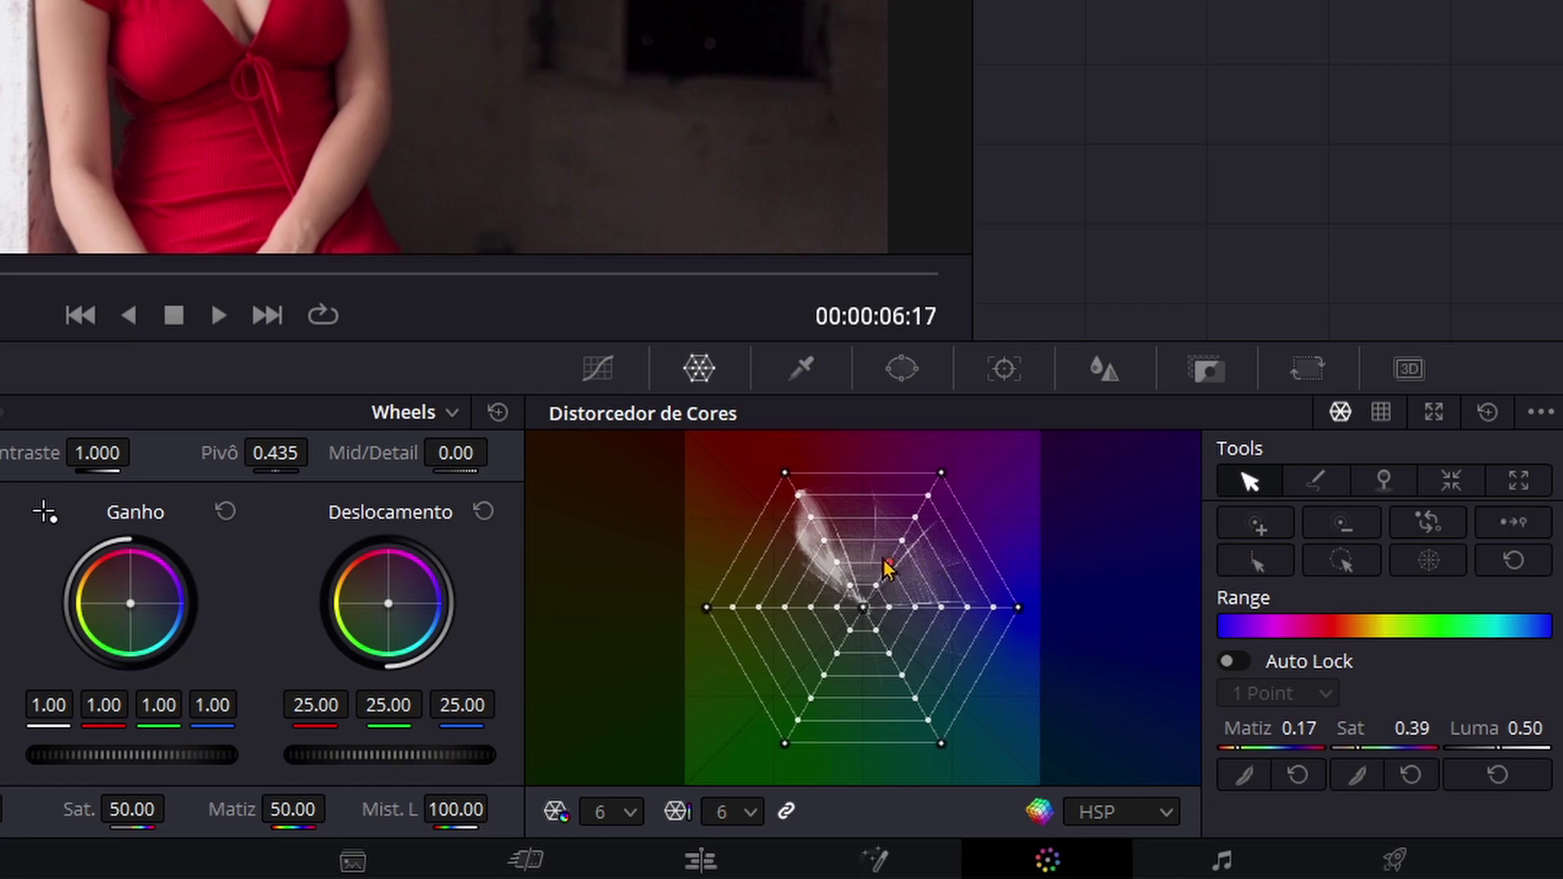
# - Nudge a grid point's saturation, then select and deselect the right-hand row of warper points
pyautogui.click(1527, 536)
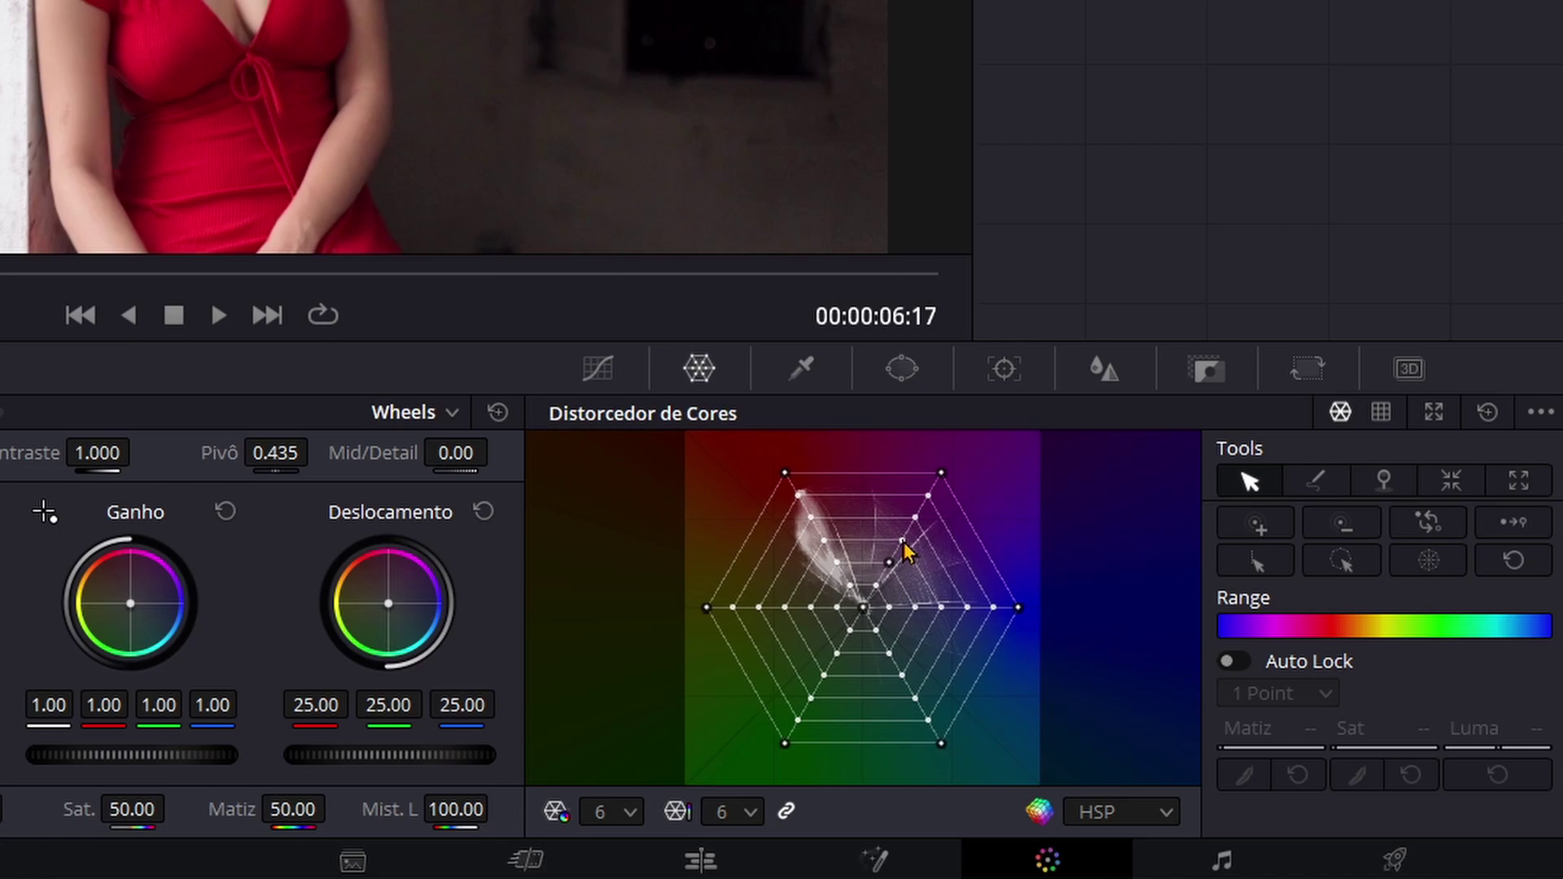
pyautogui.moveTo(904, 542)
pyautogui.mouseDown()
pyautogui.moveTo(912, 531)
pyautogui.moveTo(899, 536)
pyautogui.mouseUp()
pyautogui.click(1260, 566)
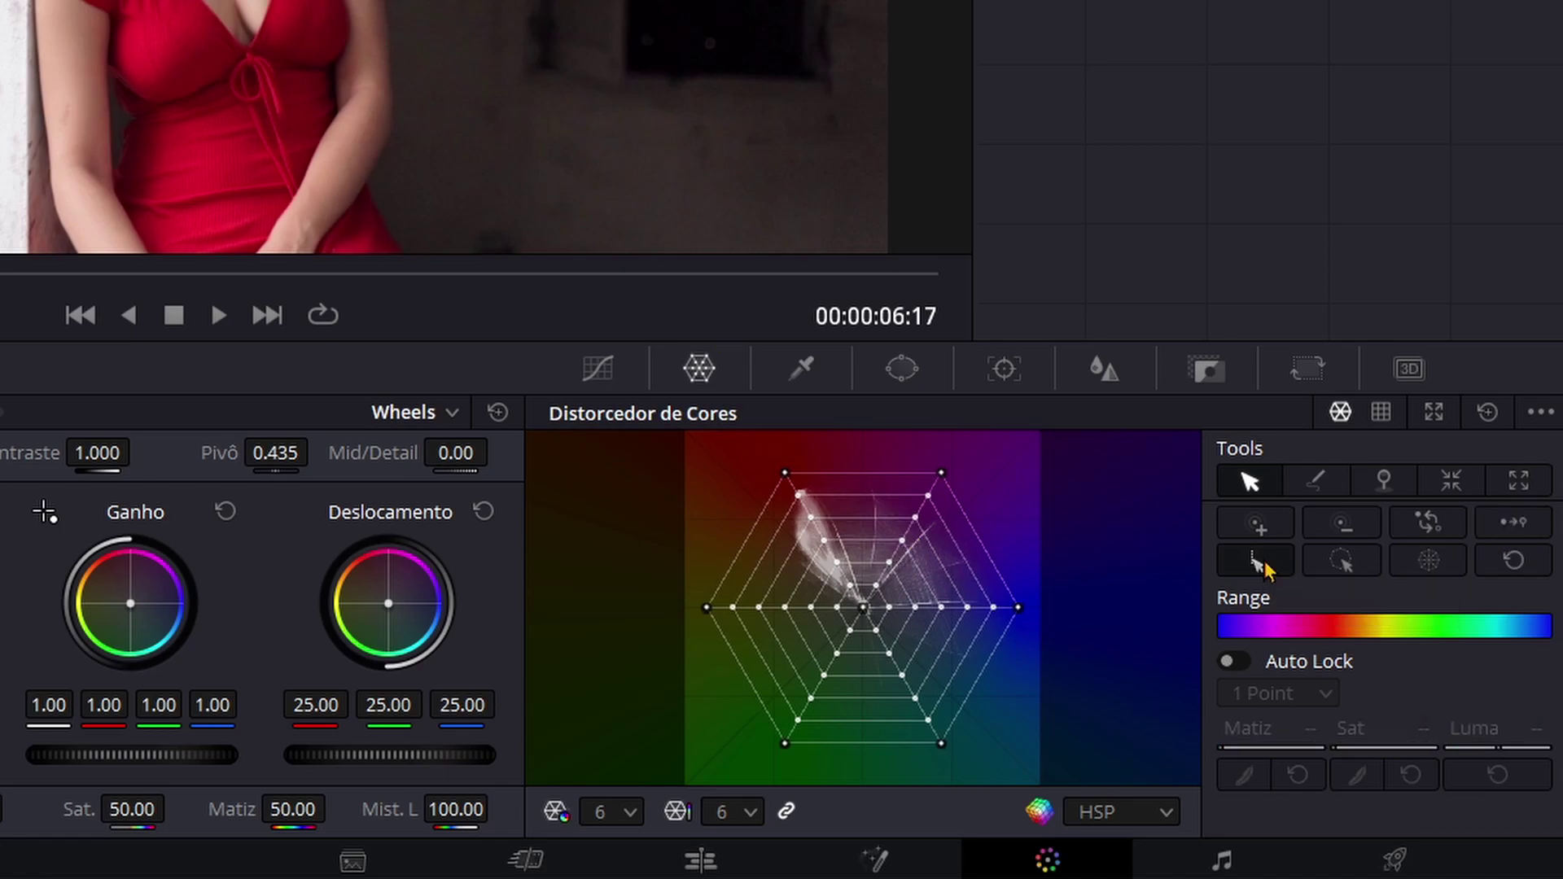
pyautogui.click(887, 614)
pyautogui.moveTo(1066, 606); pyautogui.dragTo(852, 626)
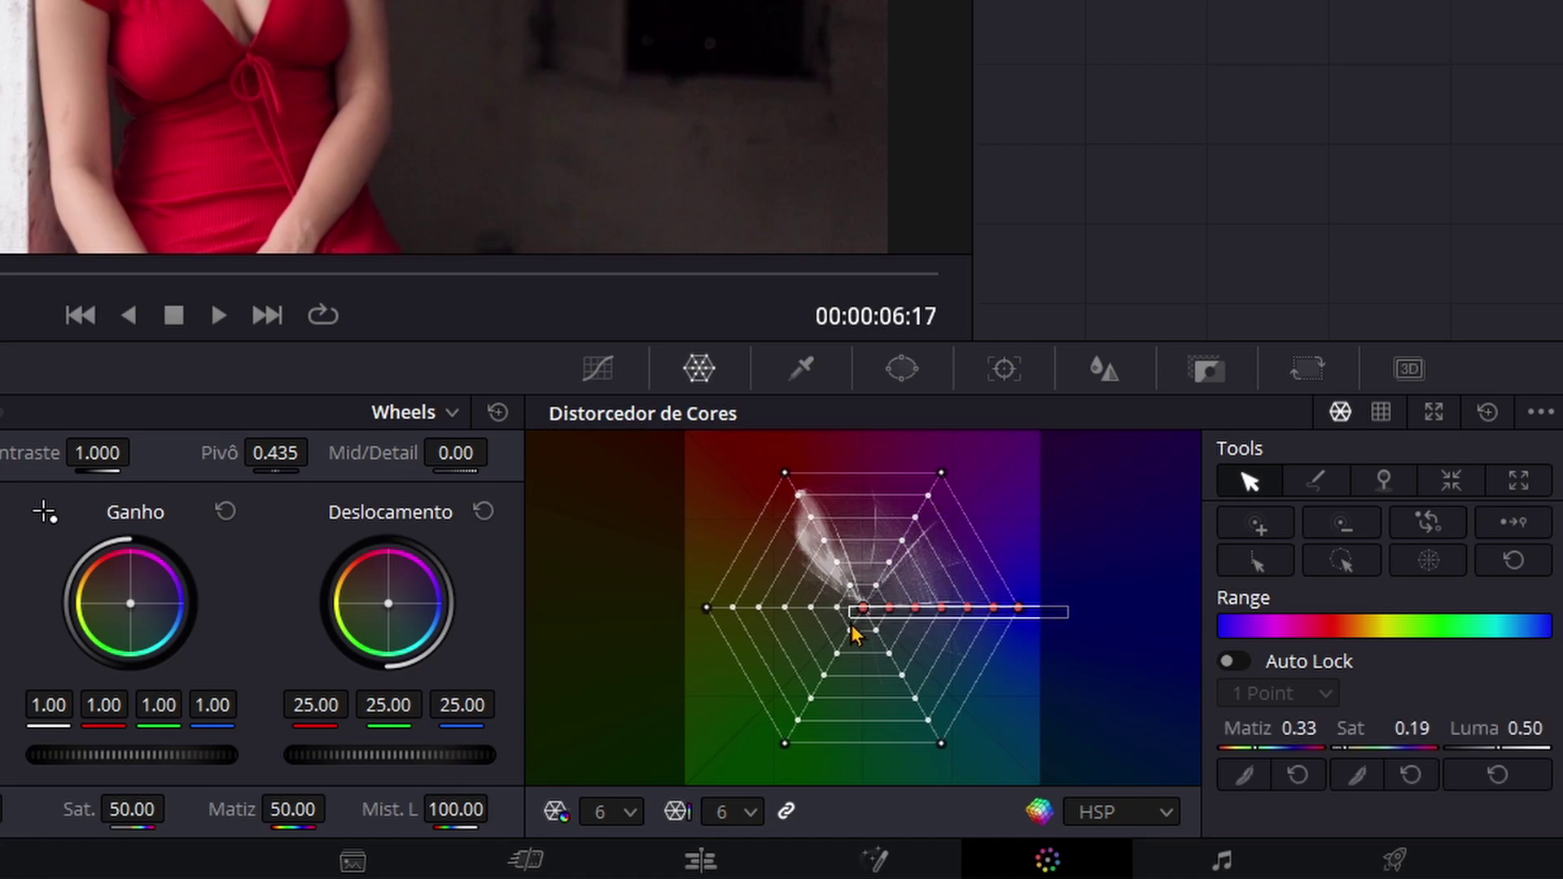
pyautogui.click(1345, 562)
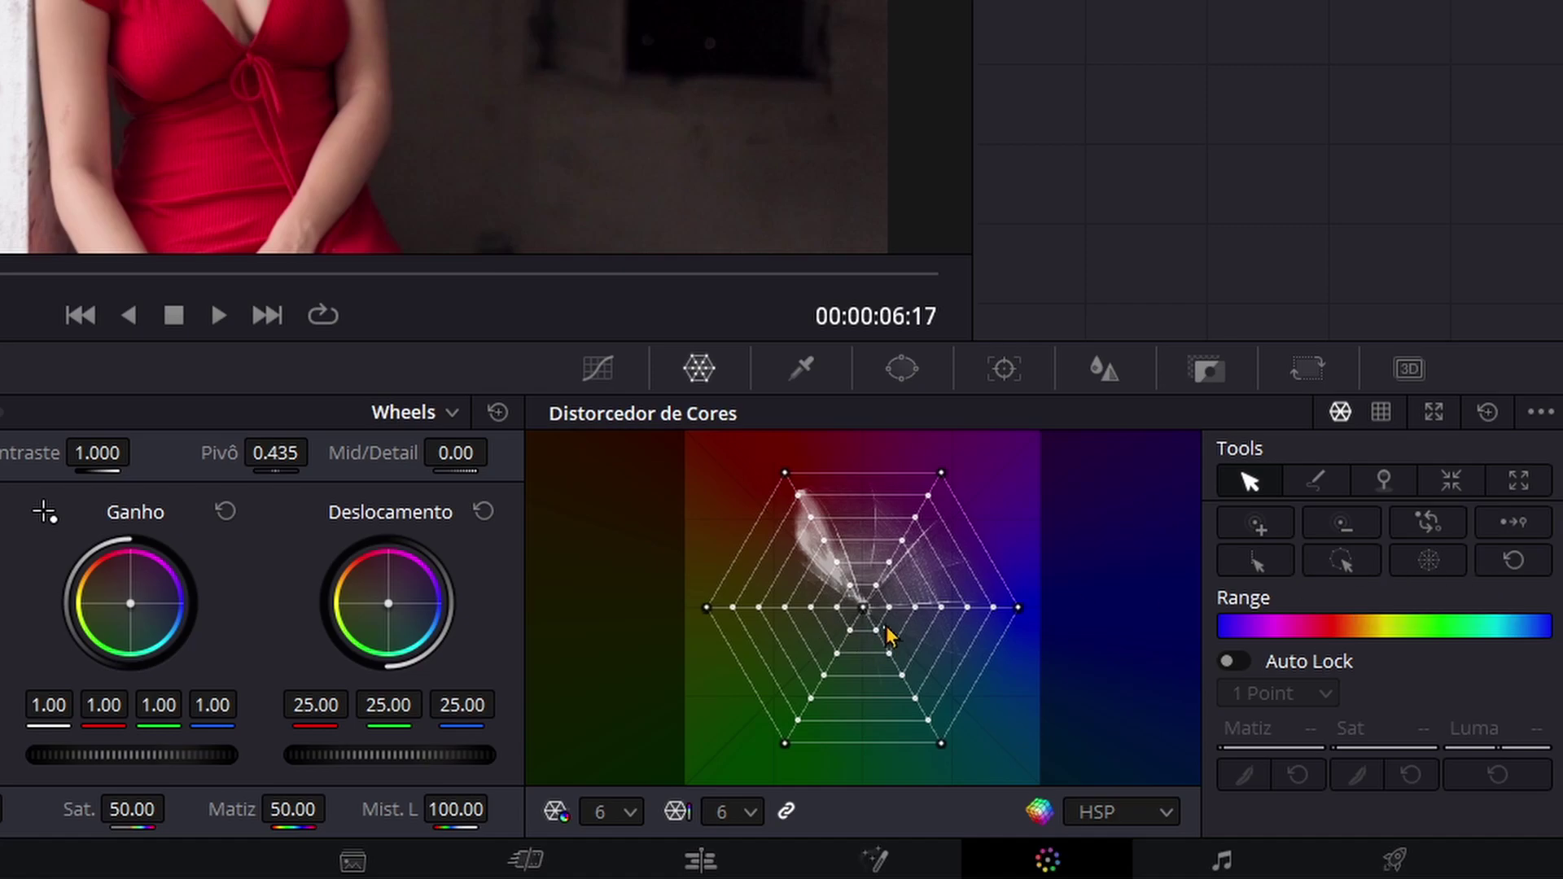
# - Select the centre points, select all, reset the selection, and choose the Pin tool
pyautogui.moveTo(895, 635); pyautogui.dragTo(846, 577)
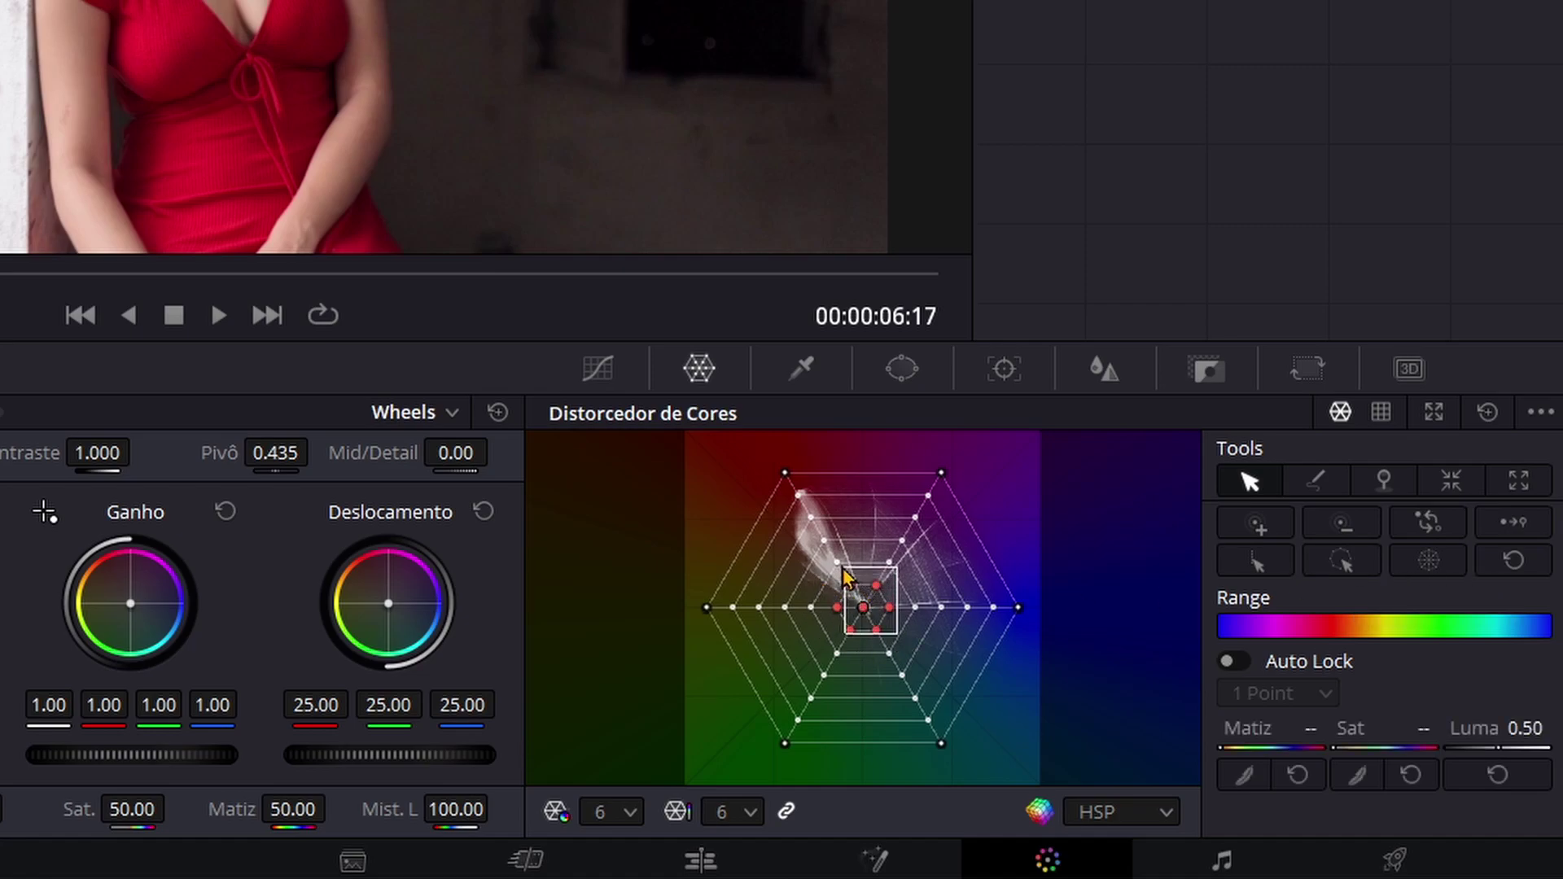
pyautogui.moveTo(926, 676); pyautogui.dragTo(806, 555)
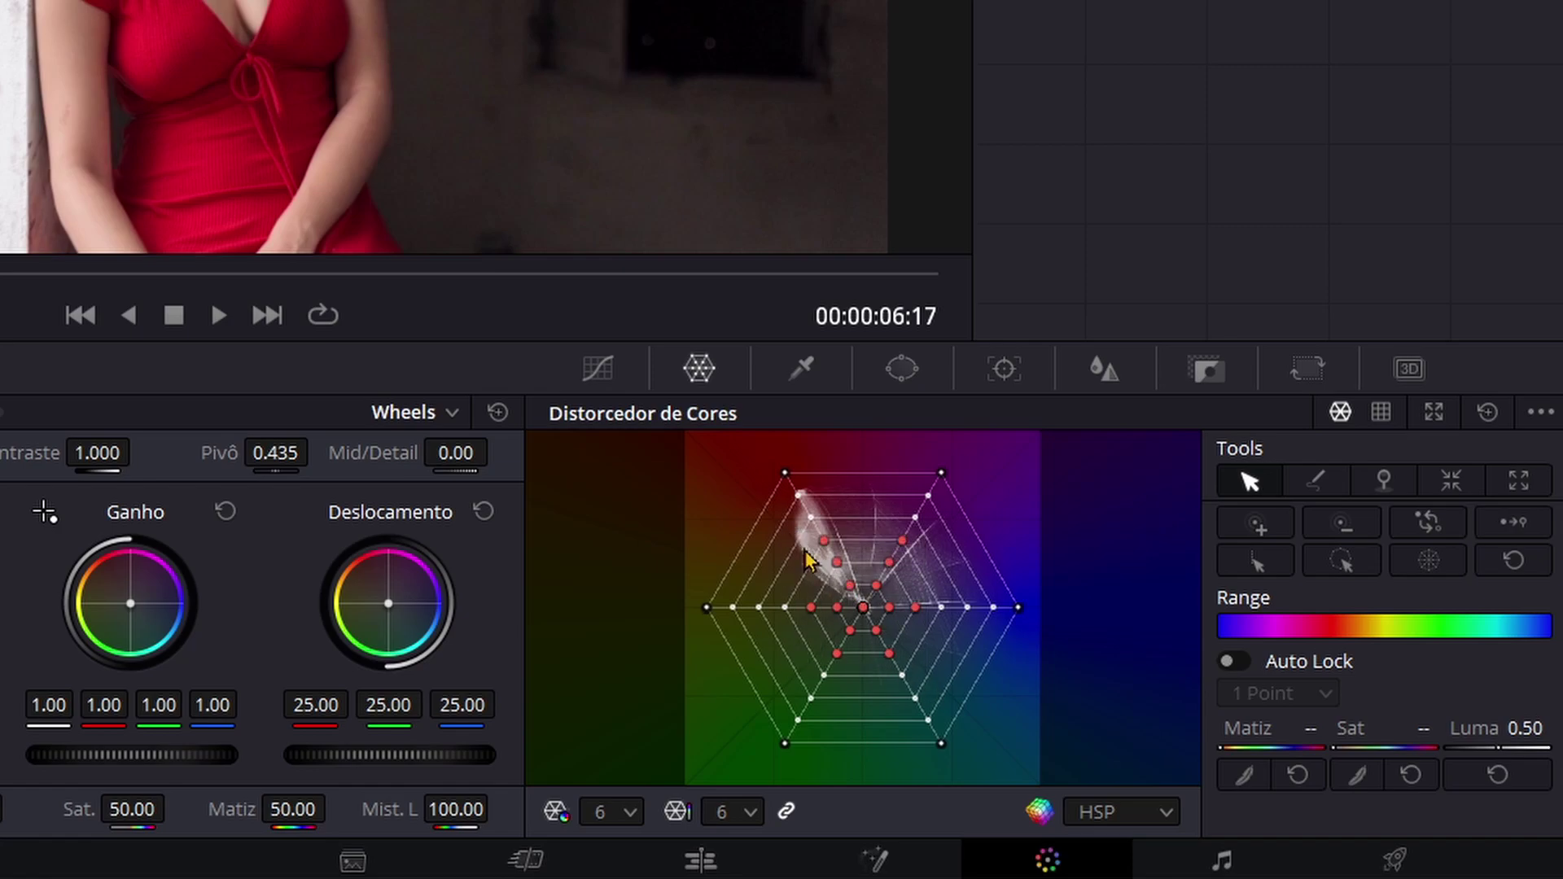
pyautogui.click(1433, 564)
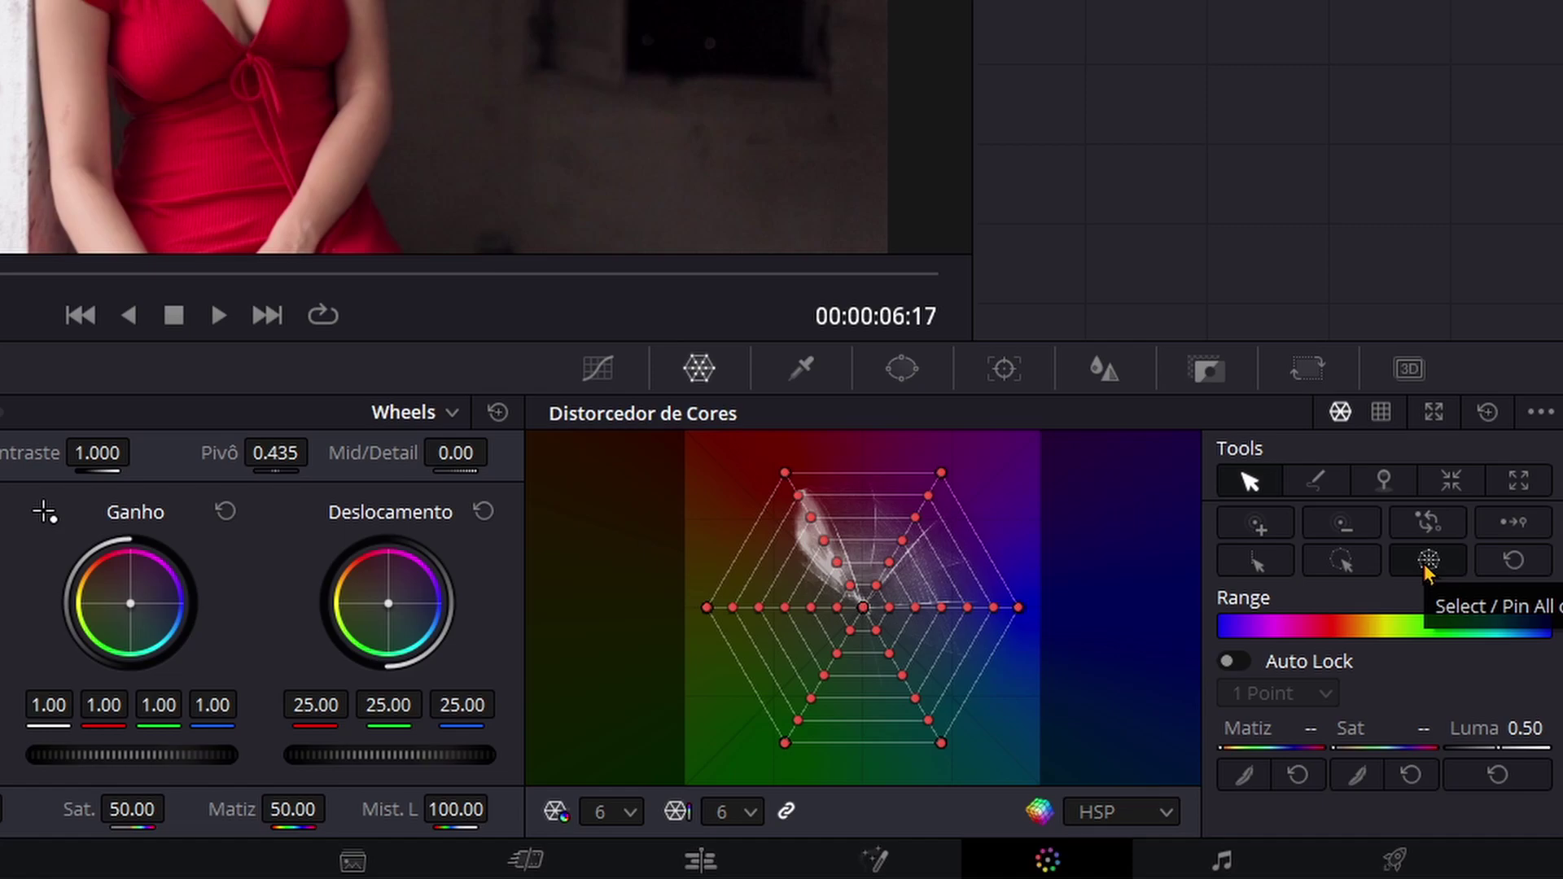
pyautogui.click(1513, 561)
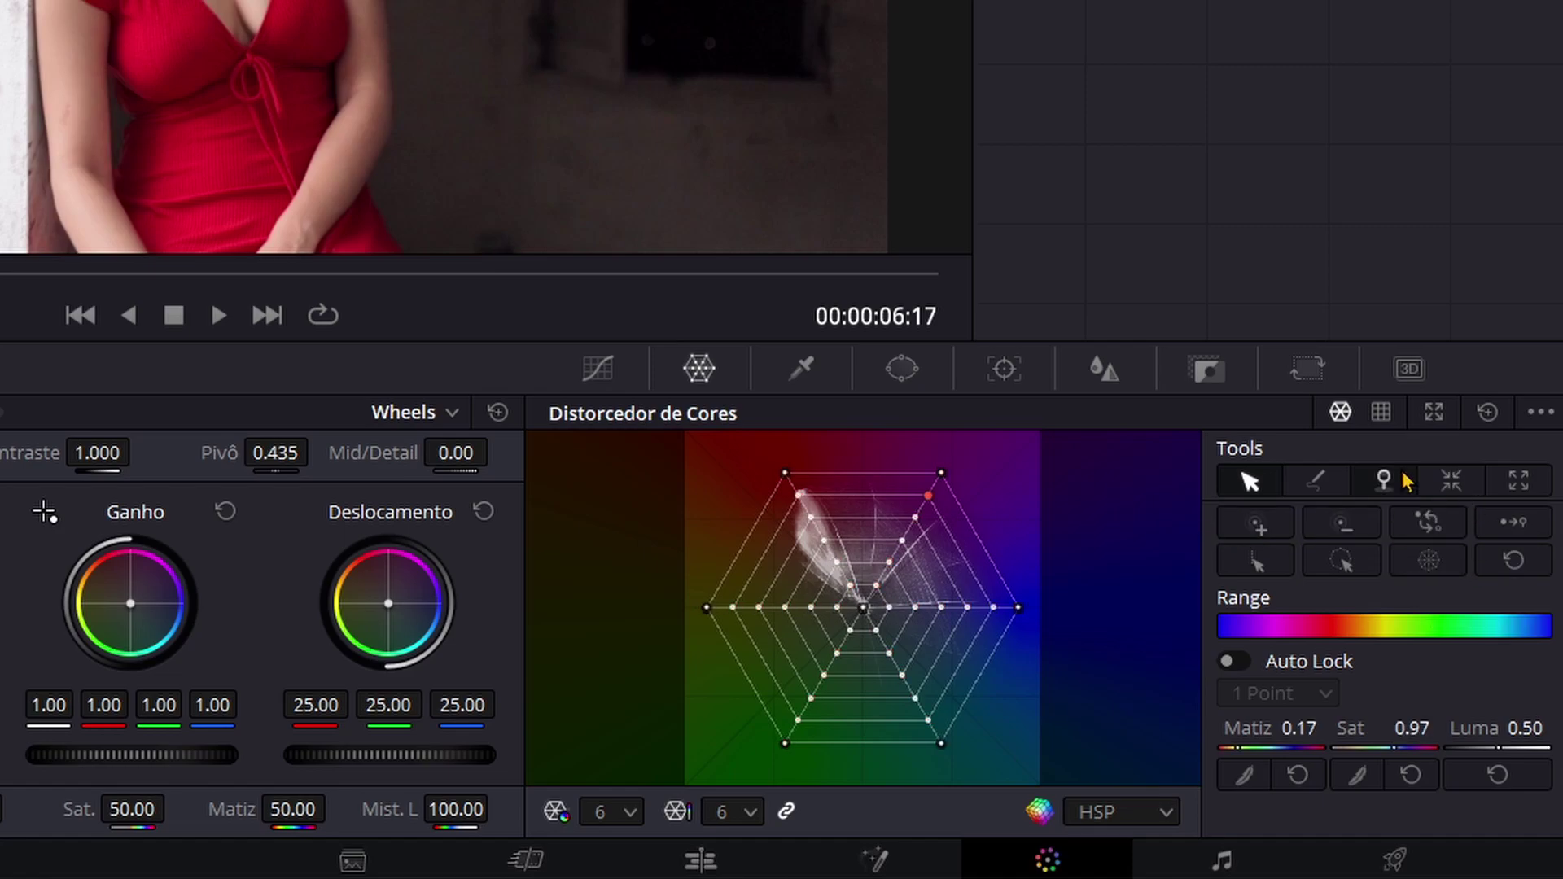
pyautogui.click(1382, 487)
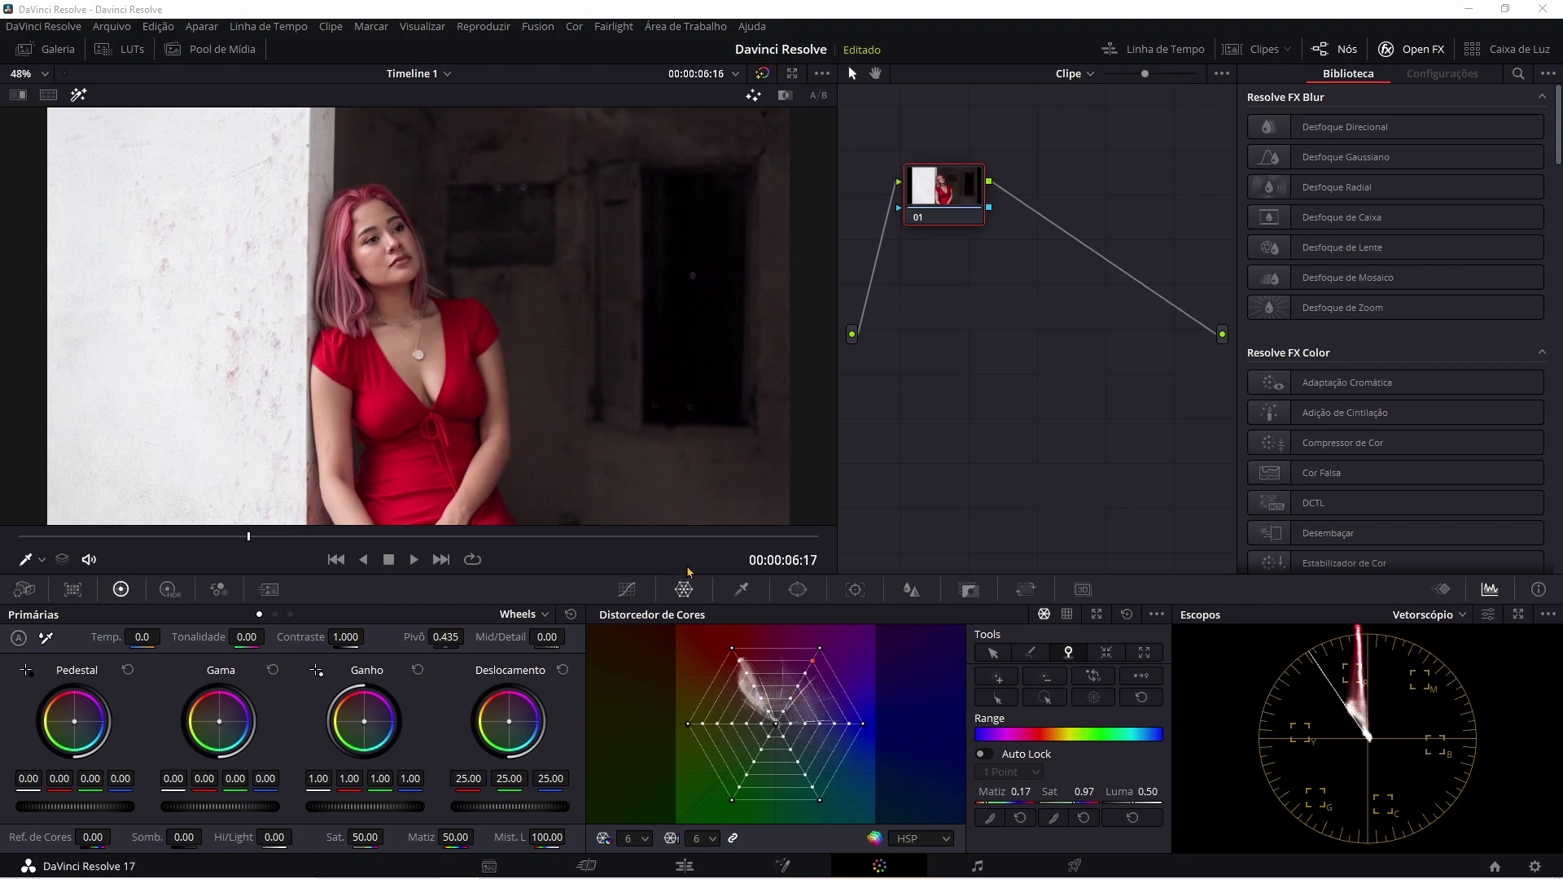
# - Undo twice on the Edit page to restore Mouth - 9519.mp4, park near 00:00:02:14, and grade it
pyautogui.hotkey('shift', '4')
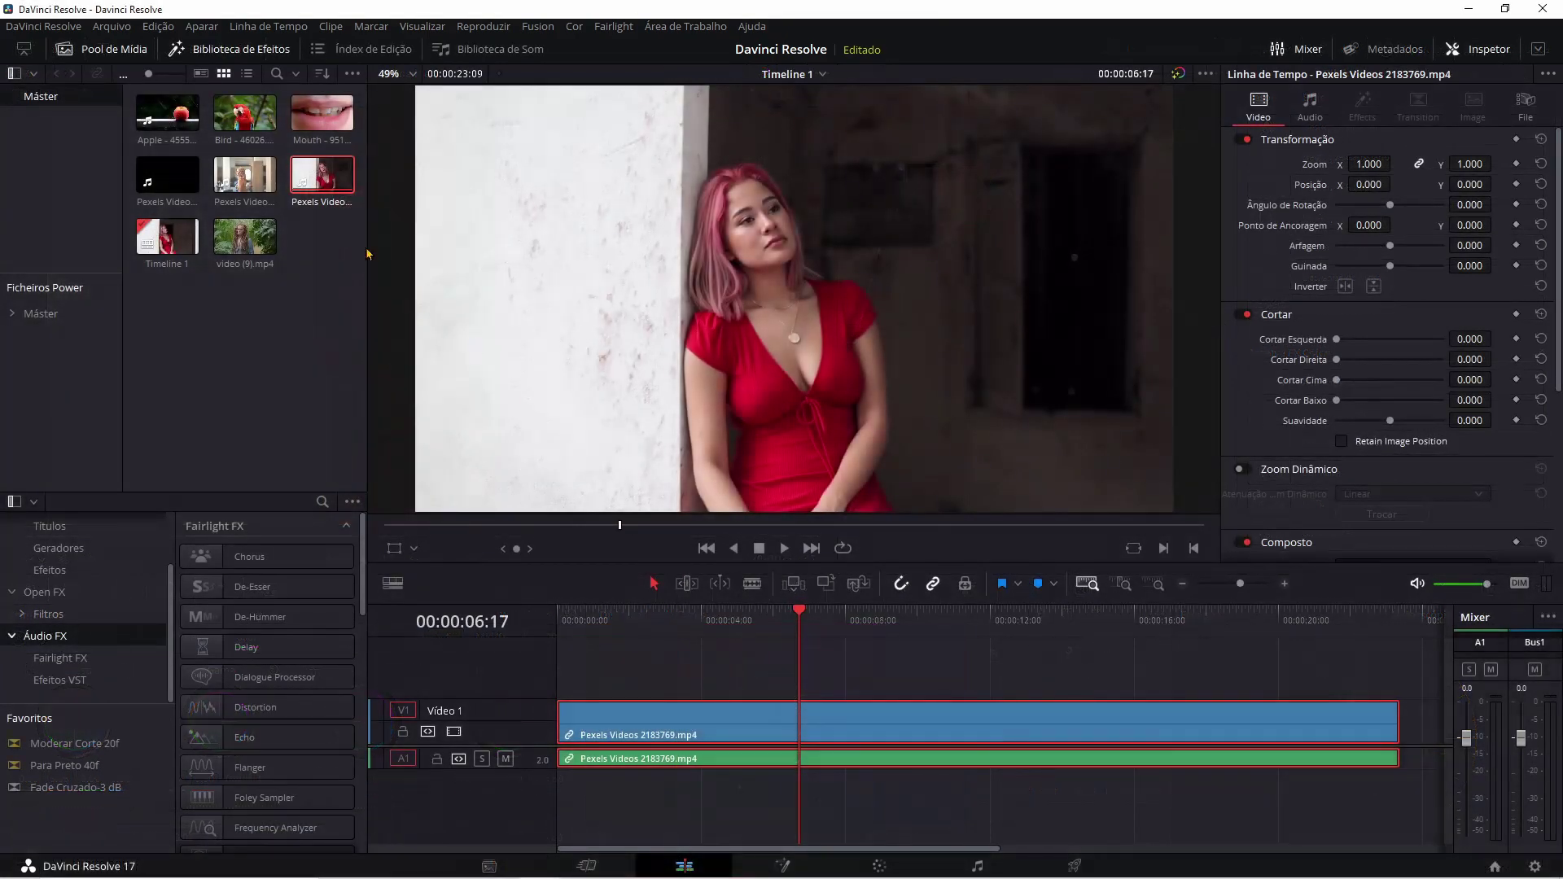
pyautogui.hotkey('ctrl', 'z')
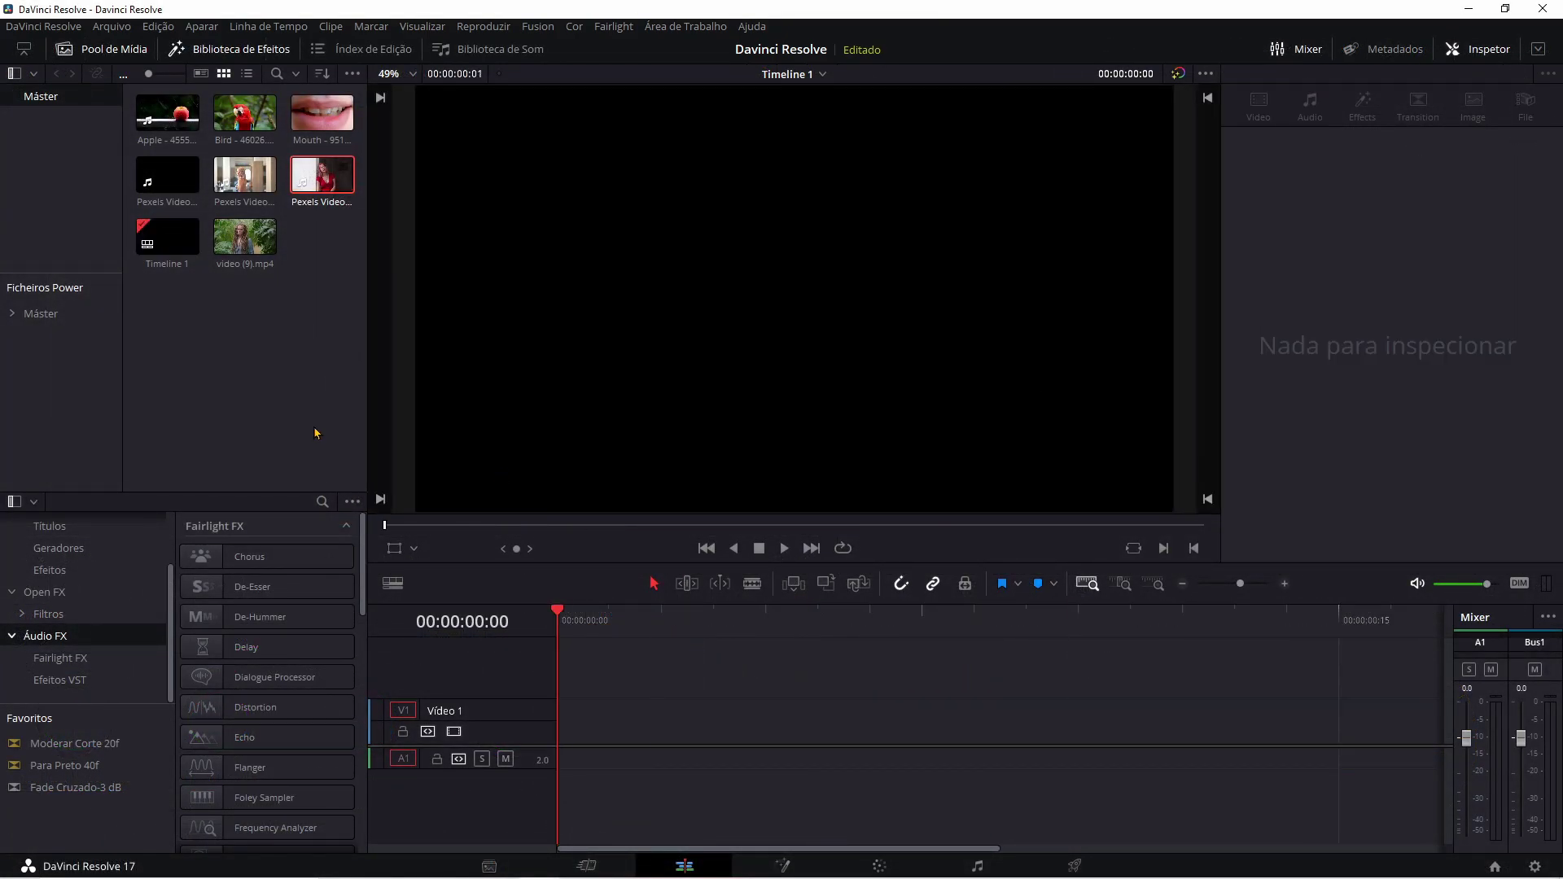
pyautogui.hotkey('ctrl', 'z')
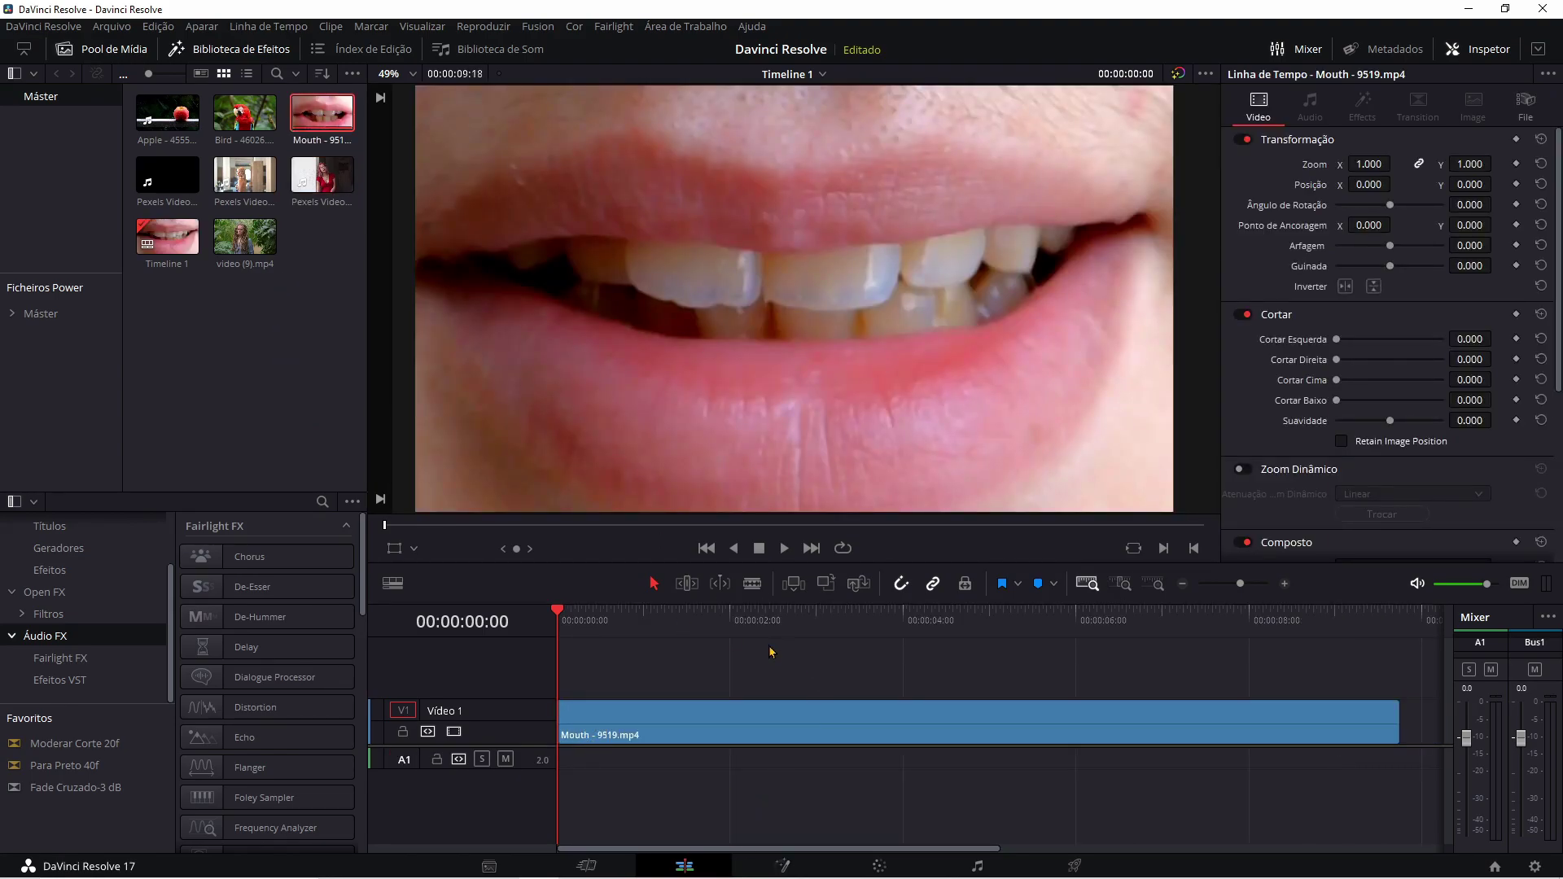
pyautogui.moveTo(665, 623); pyautogui.dragTo(780, 620)
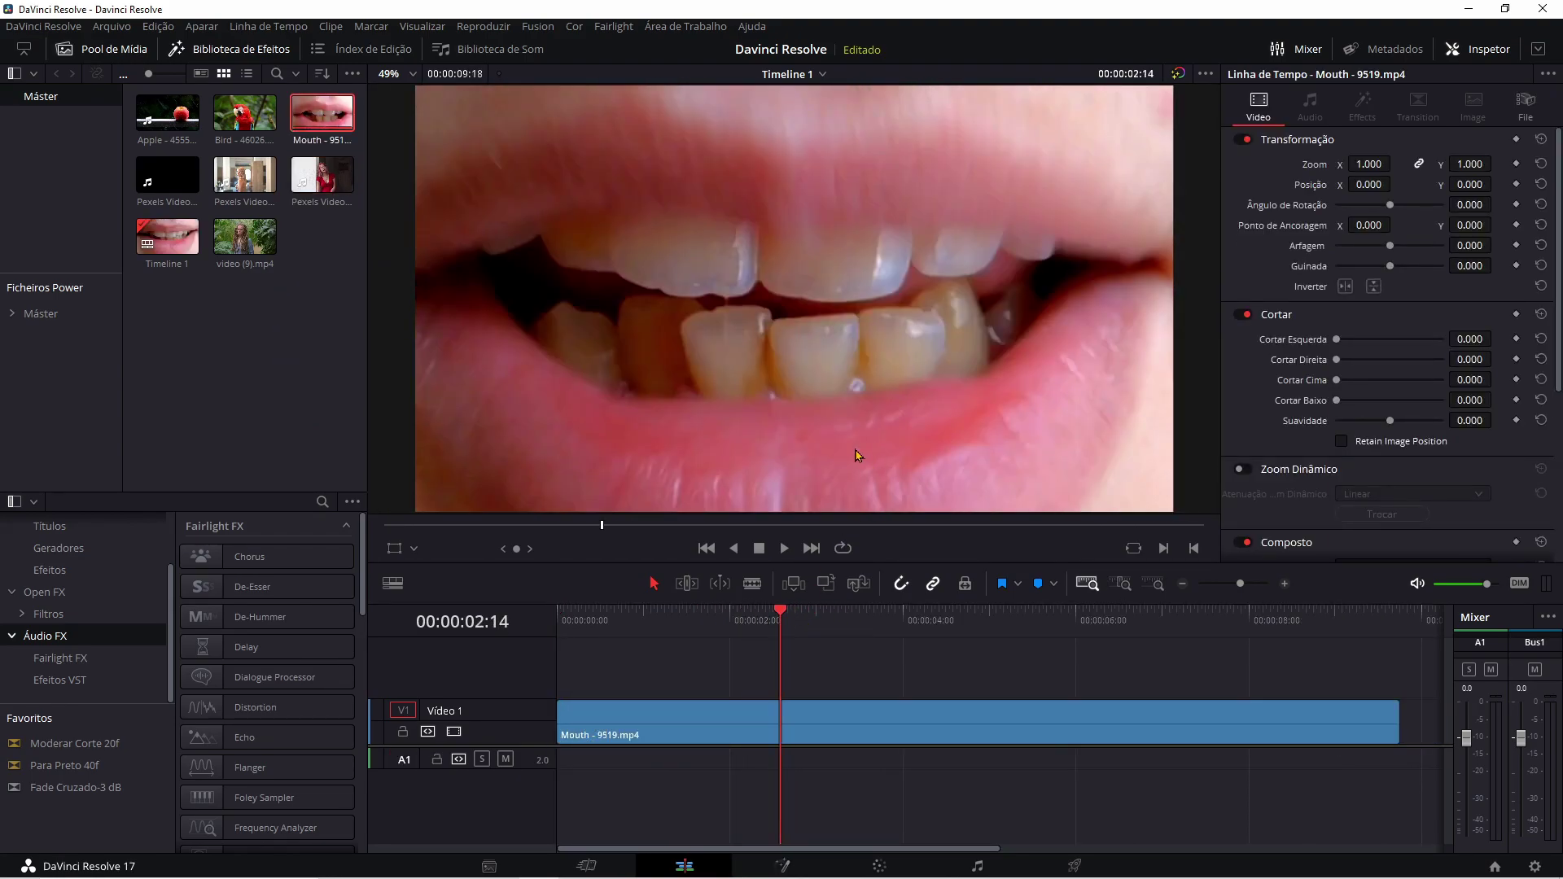
pyautogui.click(839, 723)
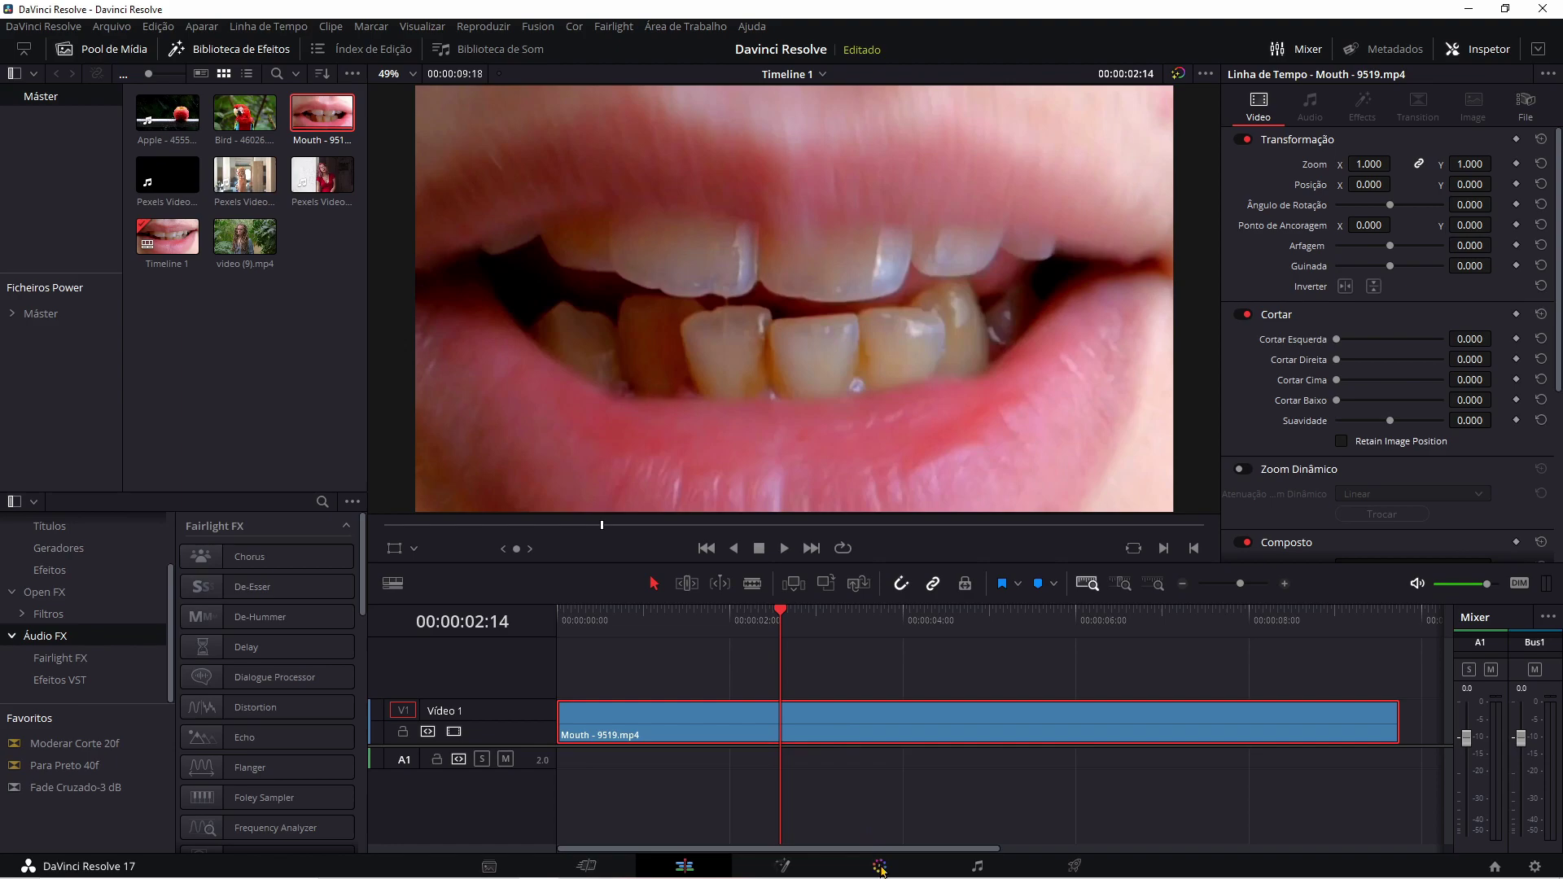
pyautogui.click(880, 868)
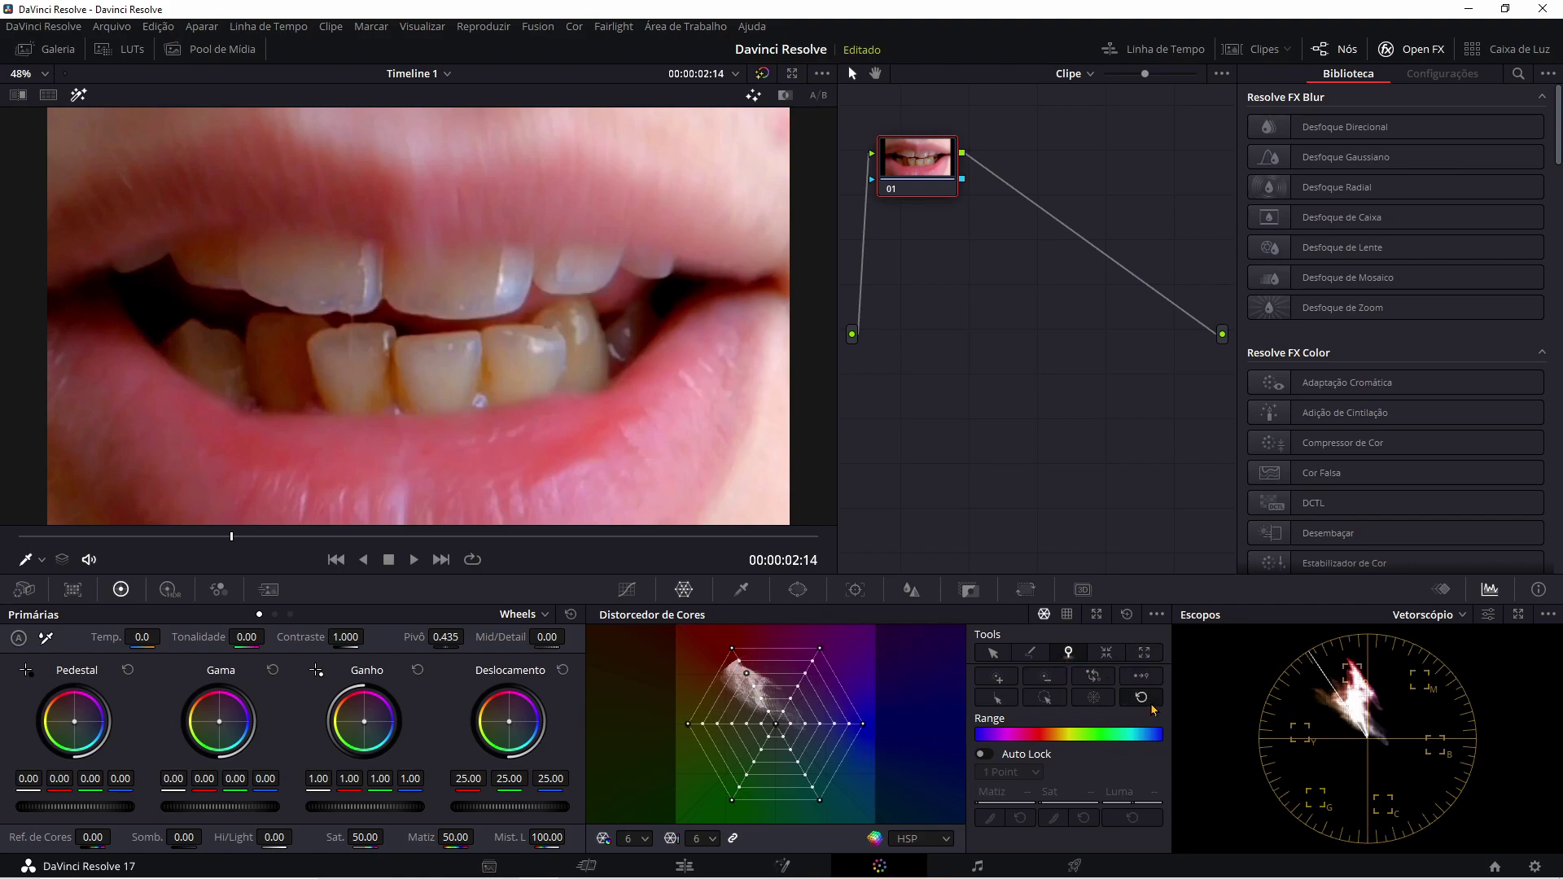
# - Drag the lips' colour point in the Color Warper to deepen them to a saturated pink
pyautogui.click(991, 654)
pyautogui.moveTo(479, 469)
pyautogui.mouseDown()
pyautogui.moveTo(478, 449)
pyautogui.moveTo(496, 460)
pyautogui.mouseUp()
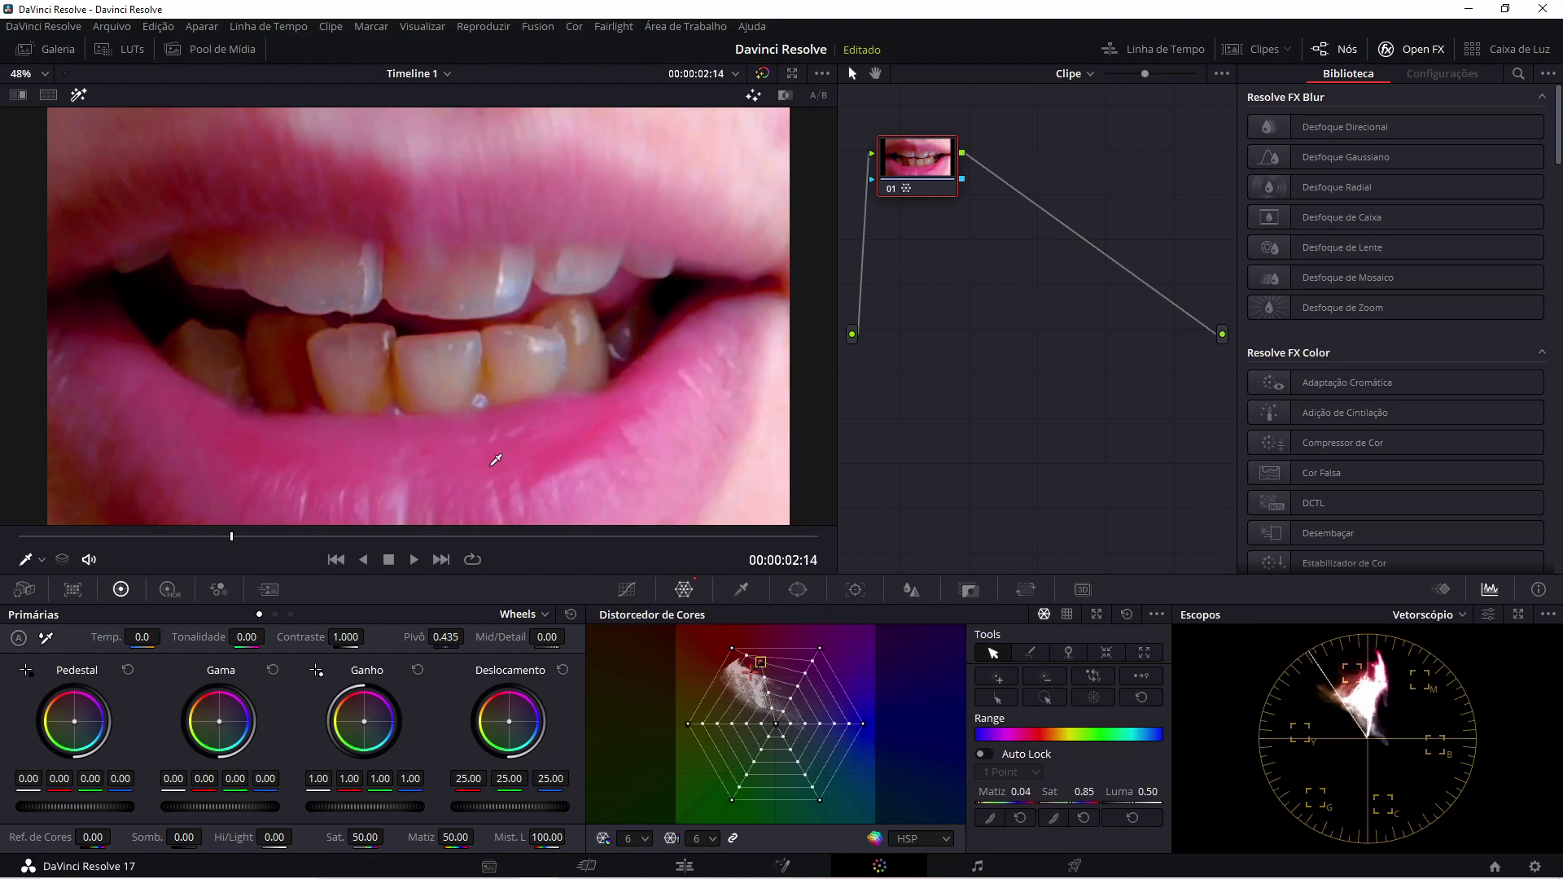
pyautogui.click(684, 865)
# - Compare the lips with the grade bypassed, then swap the Mouth clip for video (9).mp4 at 00:00:03:01
pyautogui.click(1180, 74)
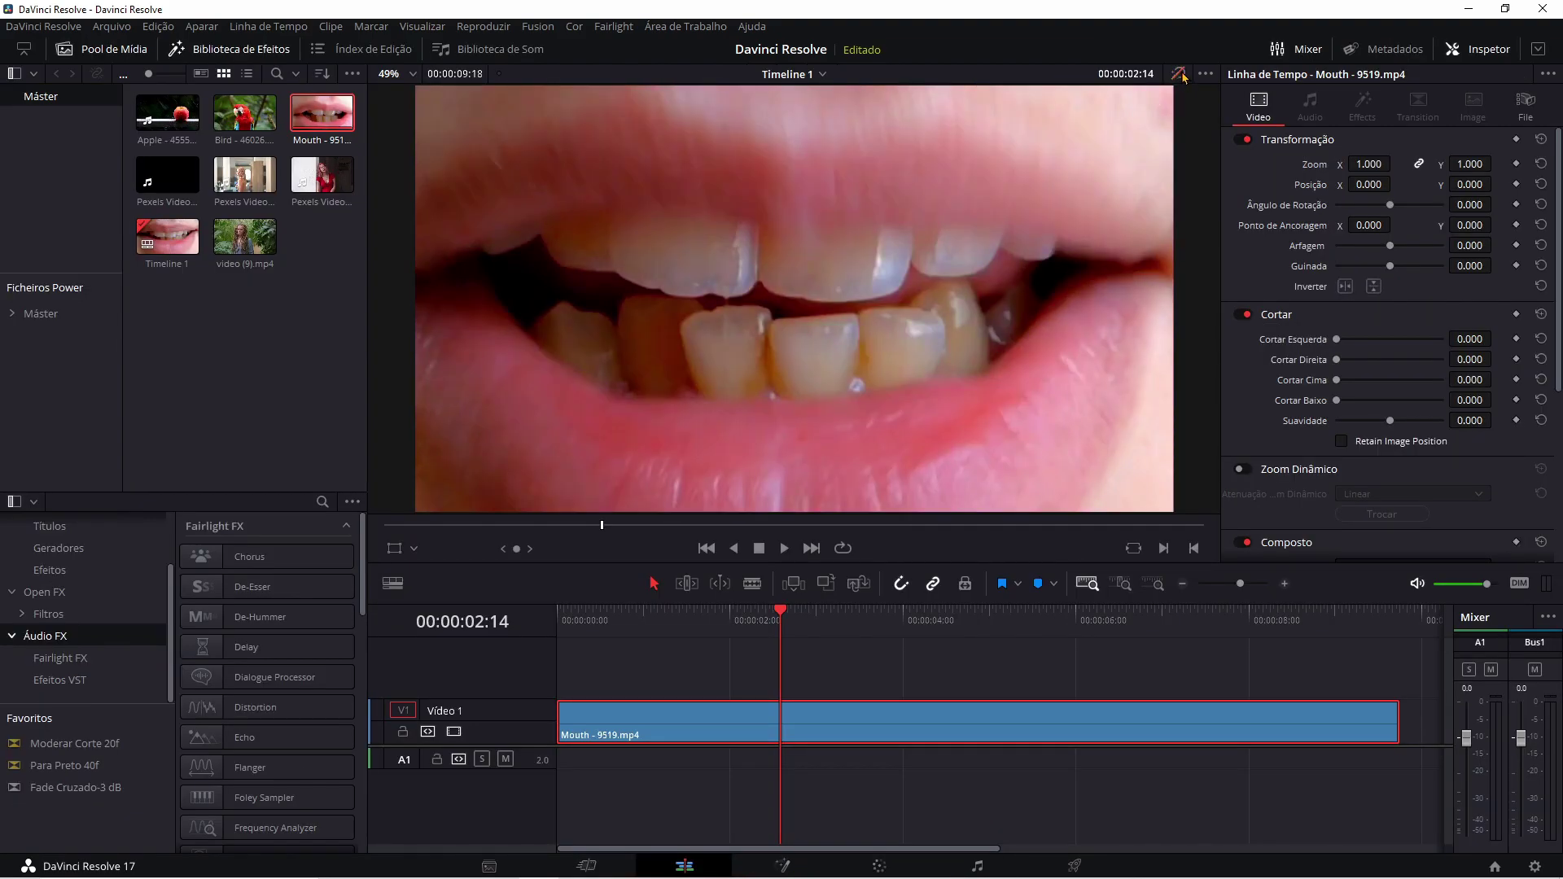
pyautogui.click(1181, 74)
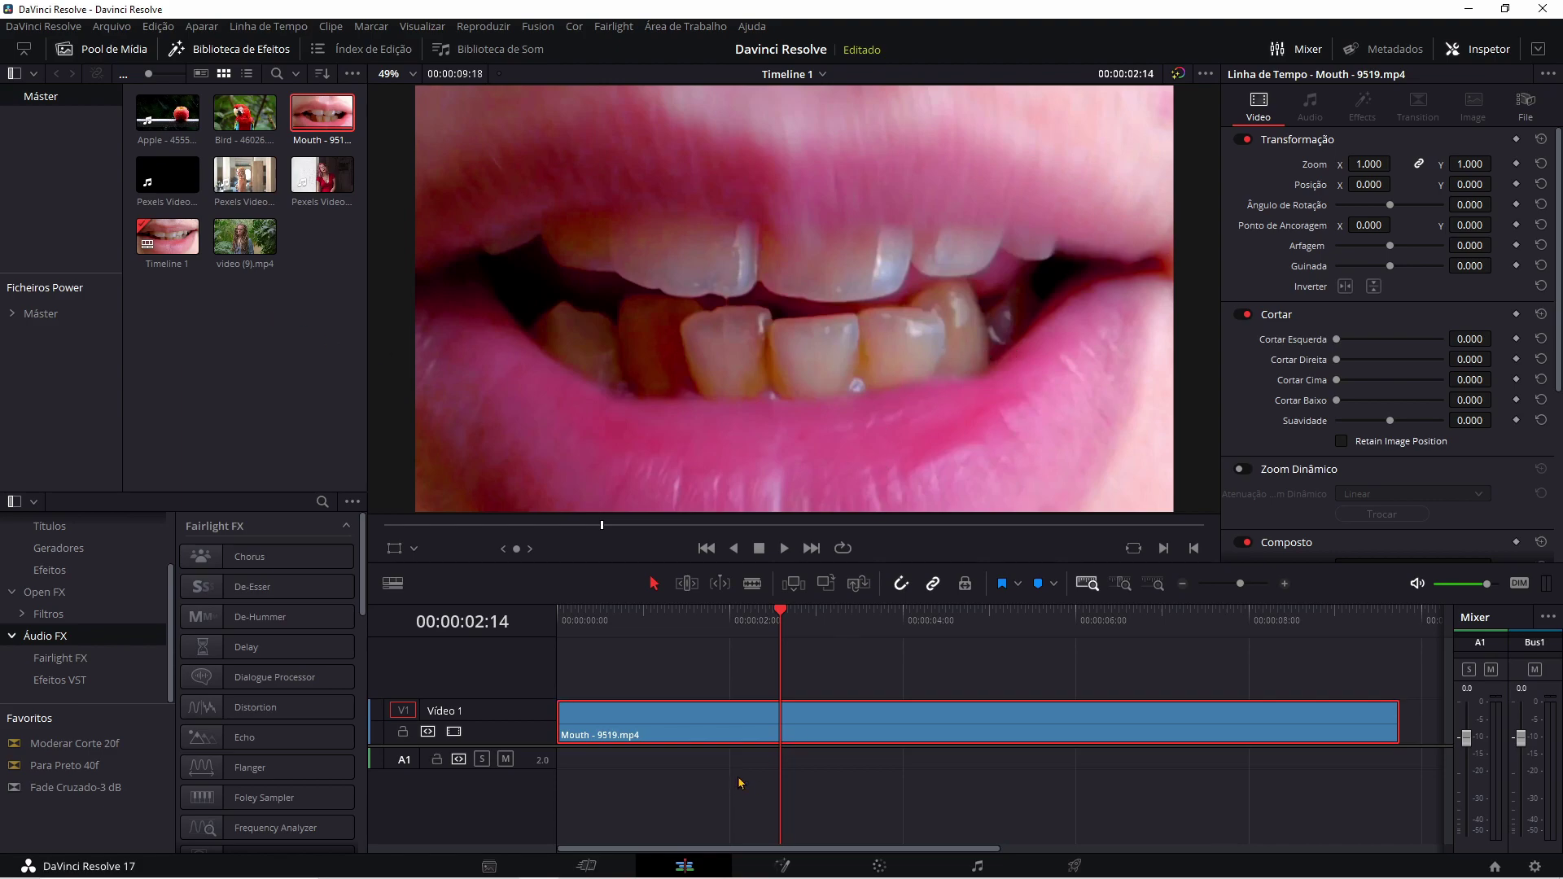
pyautogui.press('Delete')
pyautogui.moveTo(256, 244); pyautogui.dragTo(574, 727)
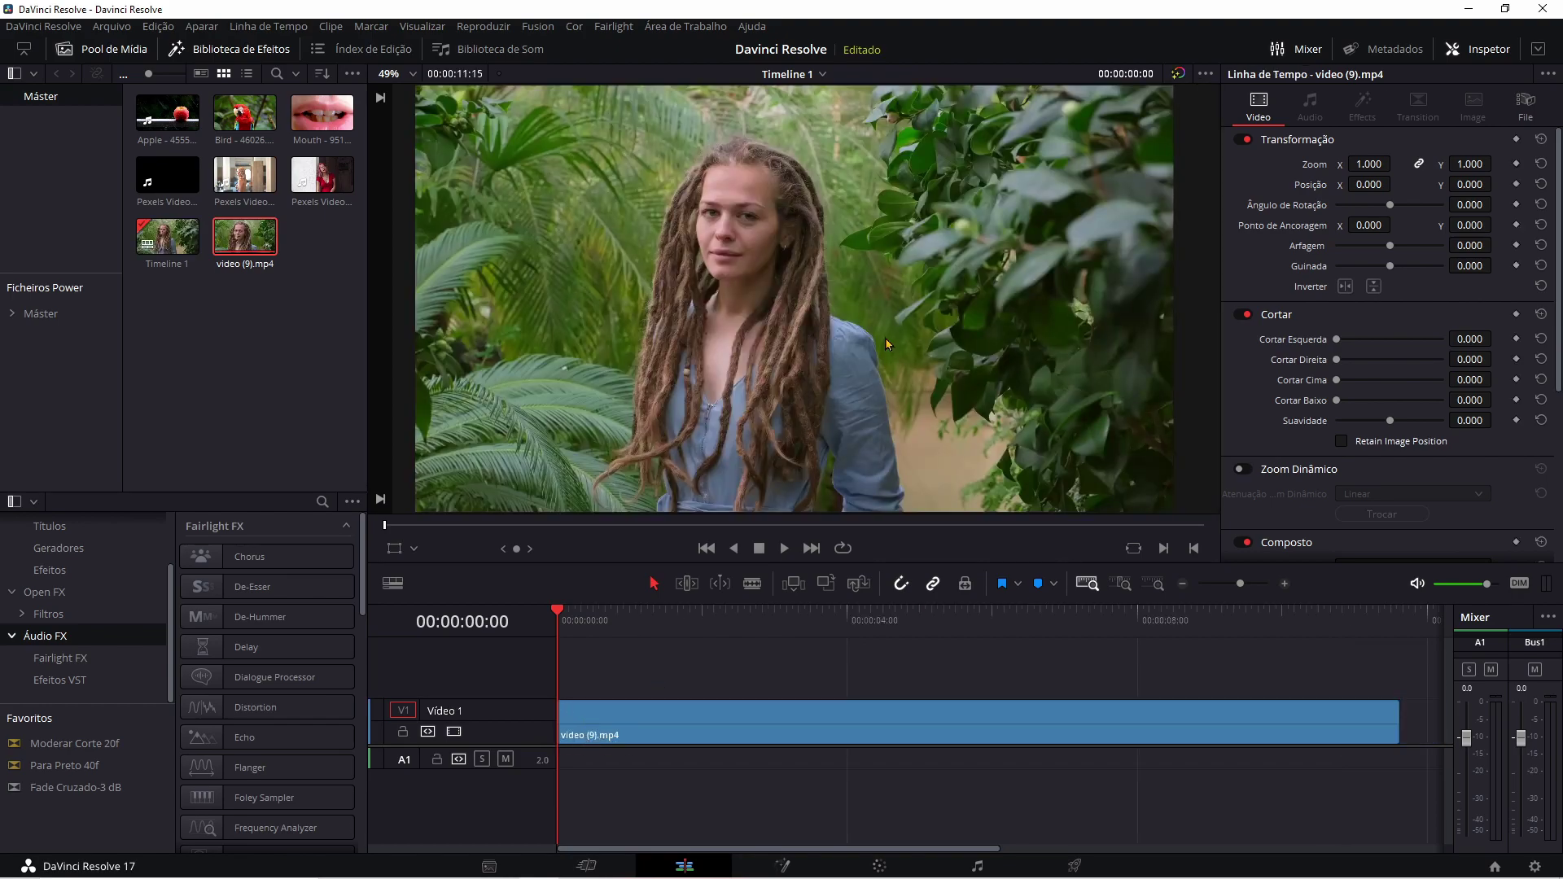
pyautogui.click(777, 616)
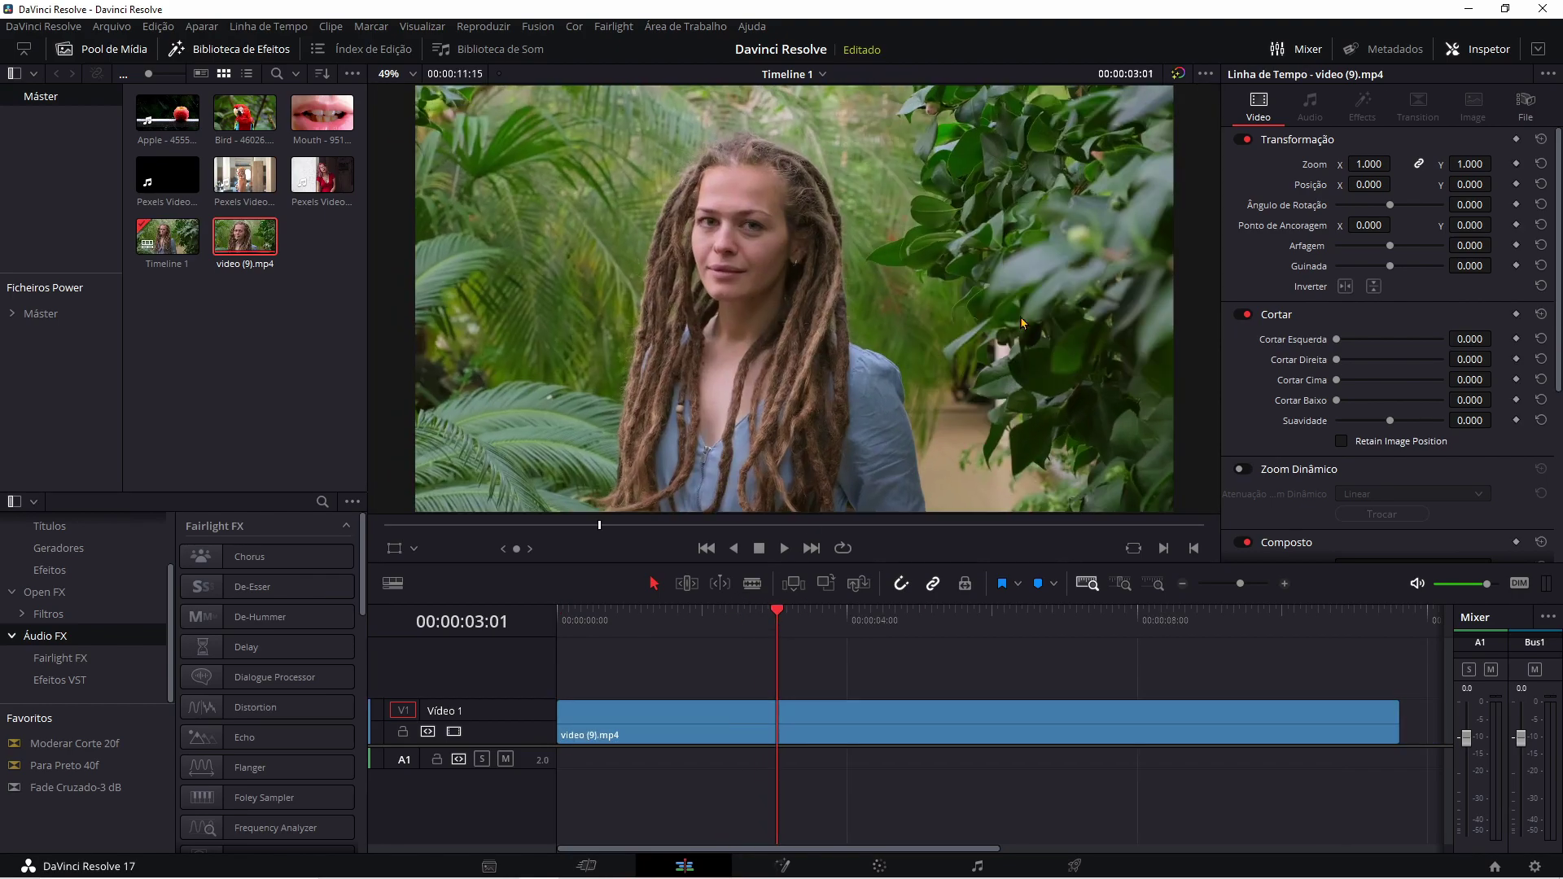
# - Park video (9).mp4 at 00:00:02:14 and warp the woman's blue shirt to green
pyautogui.moveTo(765, 635); pyautogui.dragTo(747, 635)
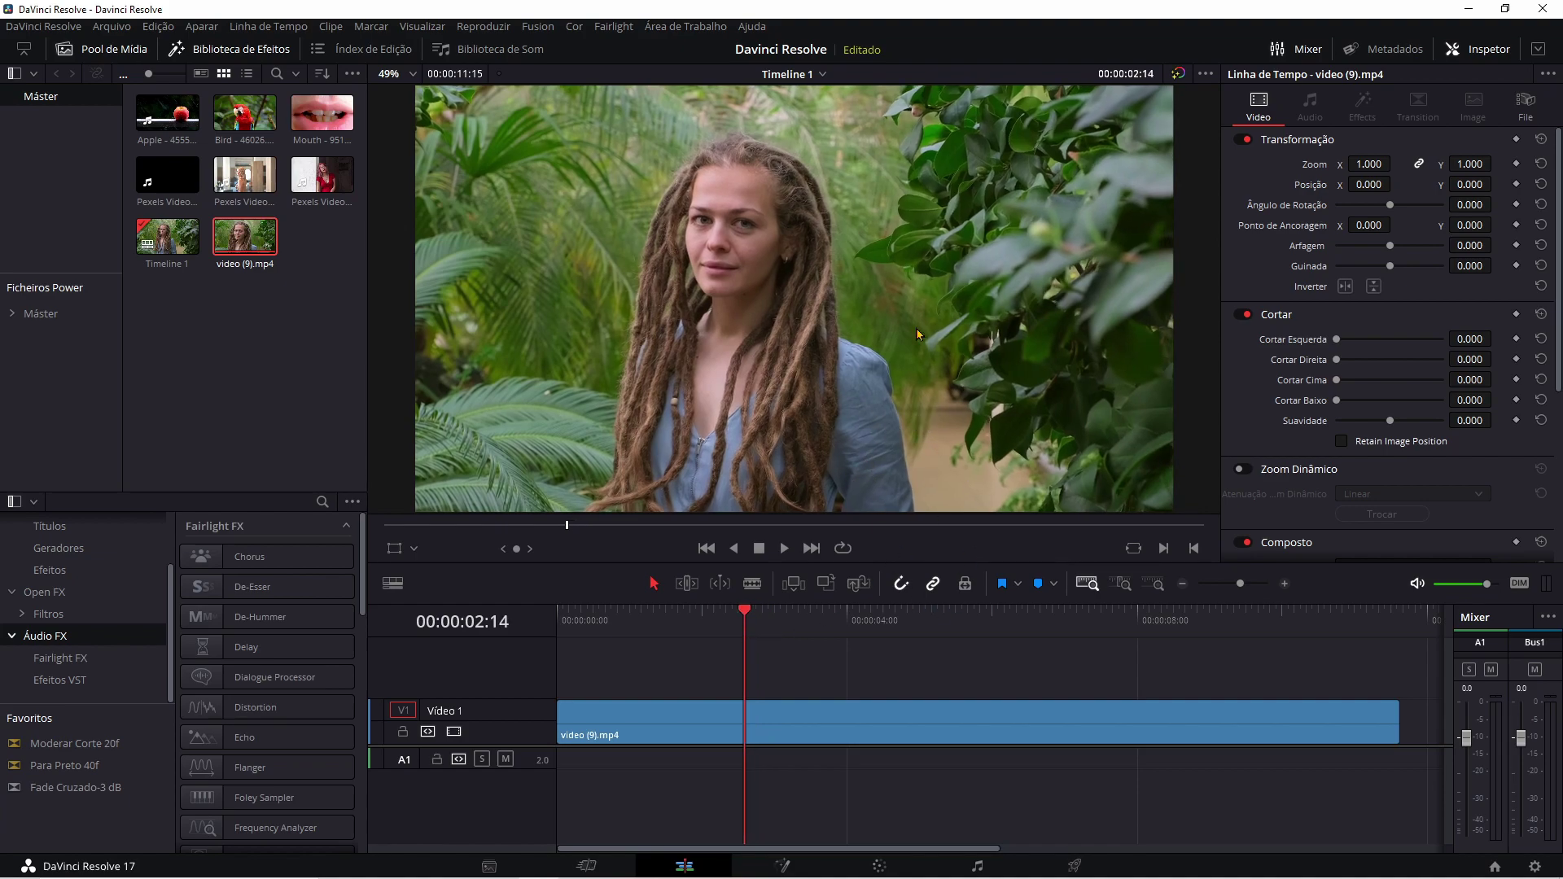
pyautogui.click(824, 721)
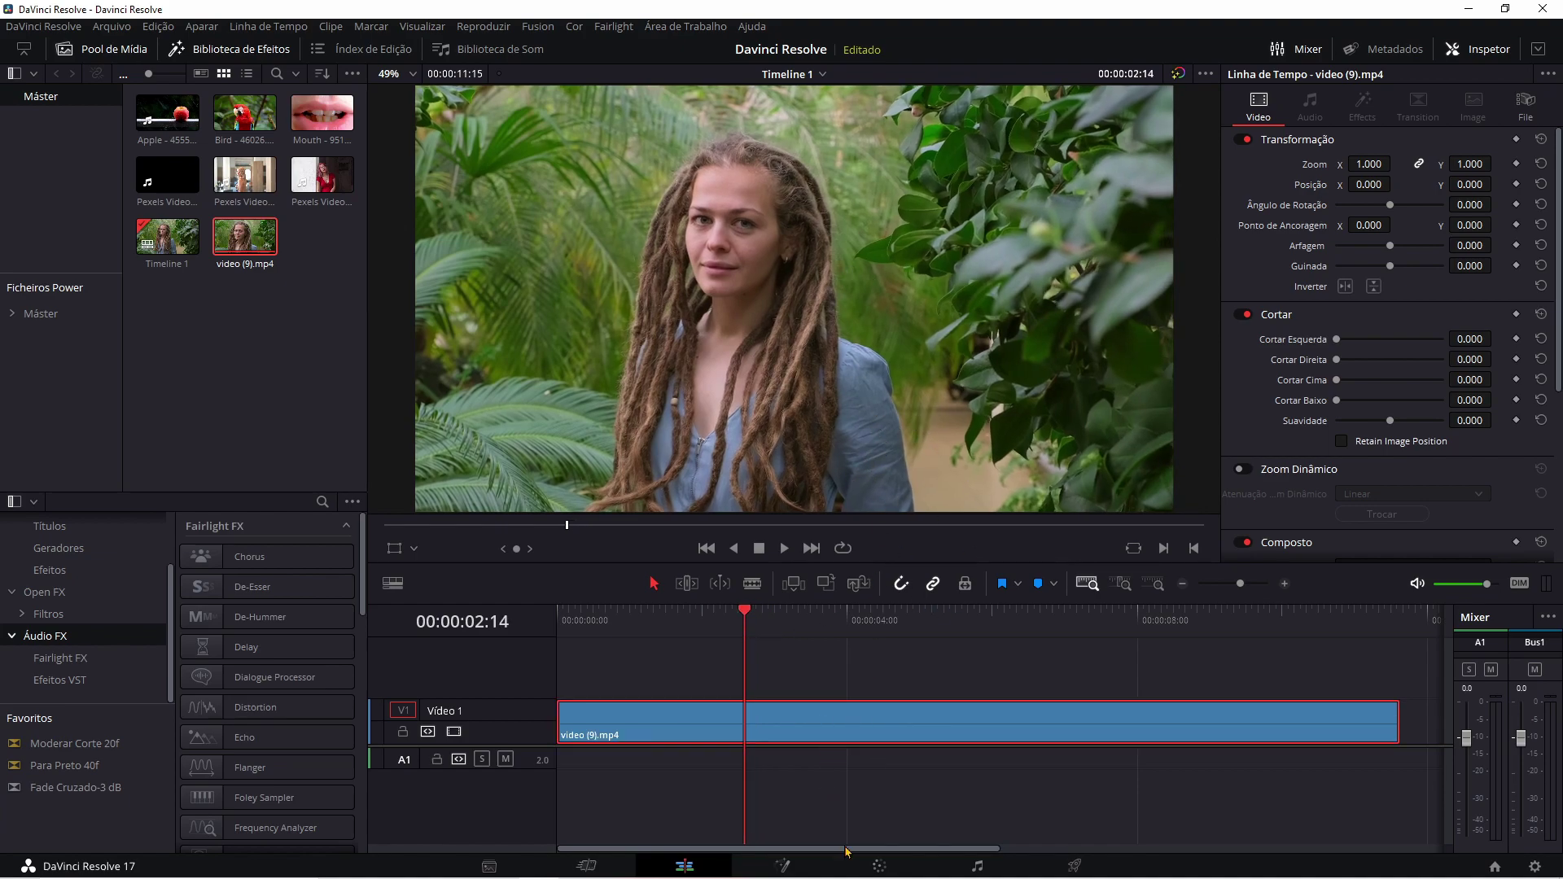
pyautogui.click(881, 869)
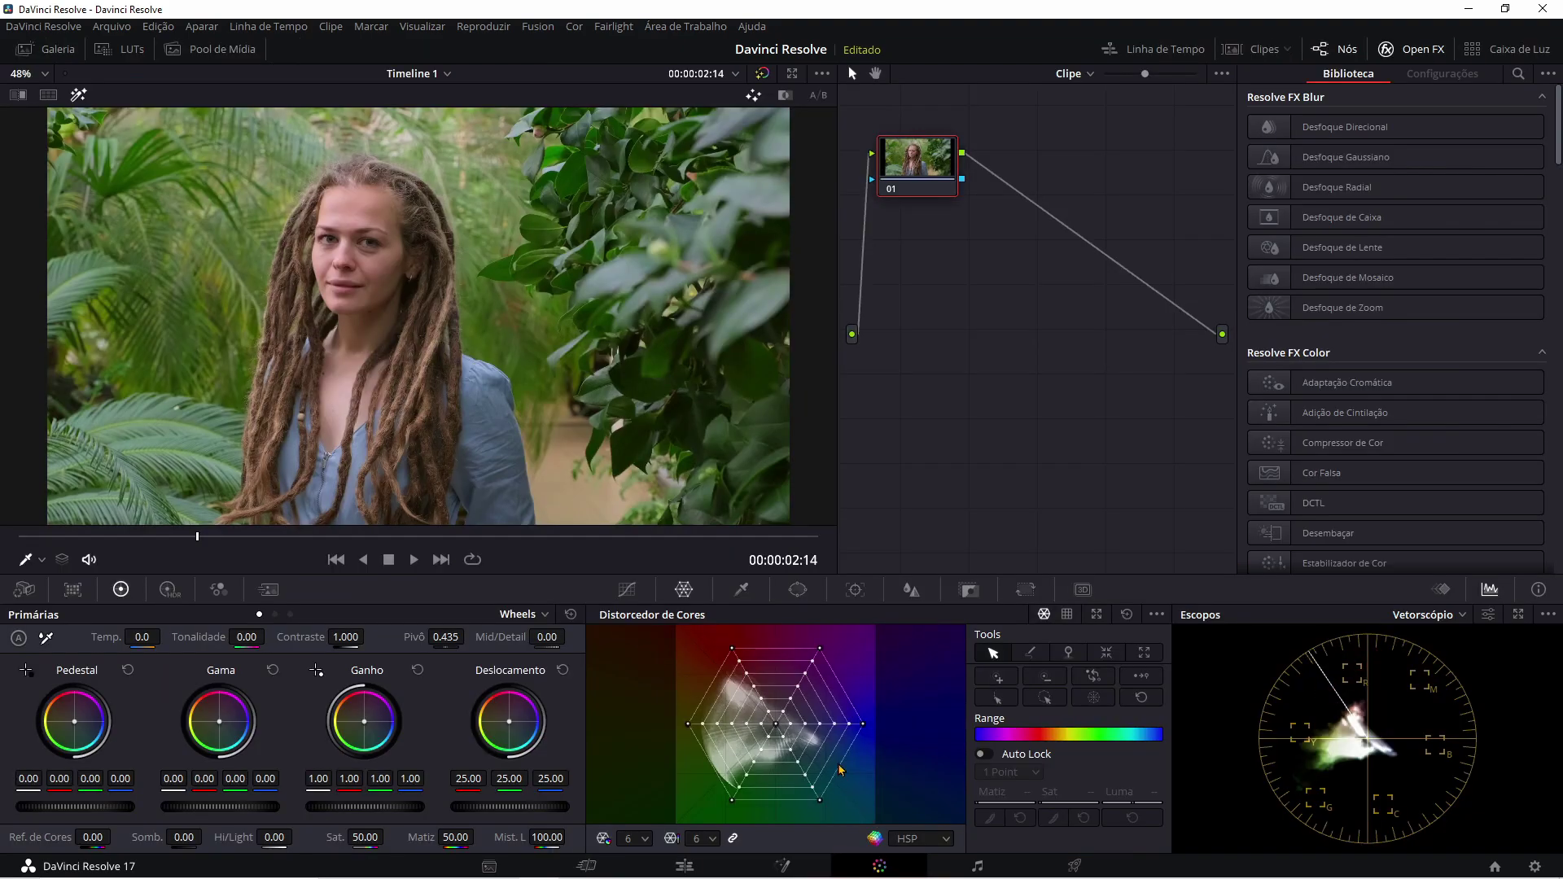
pyautogui.click(502, 446)
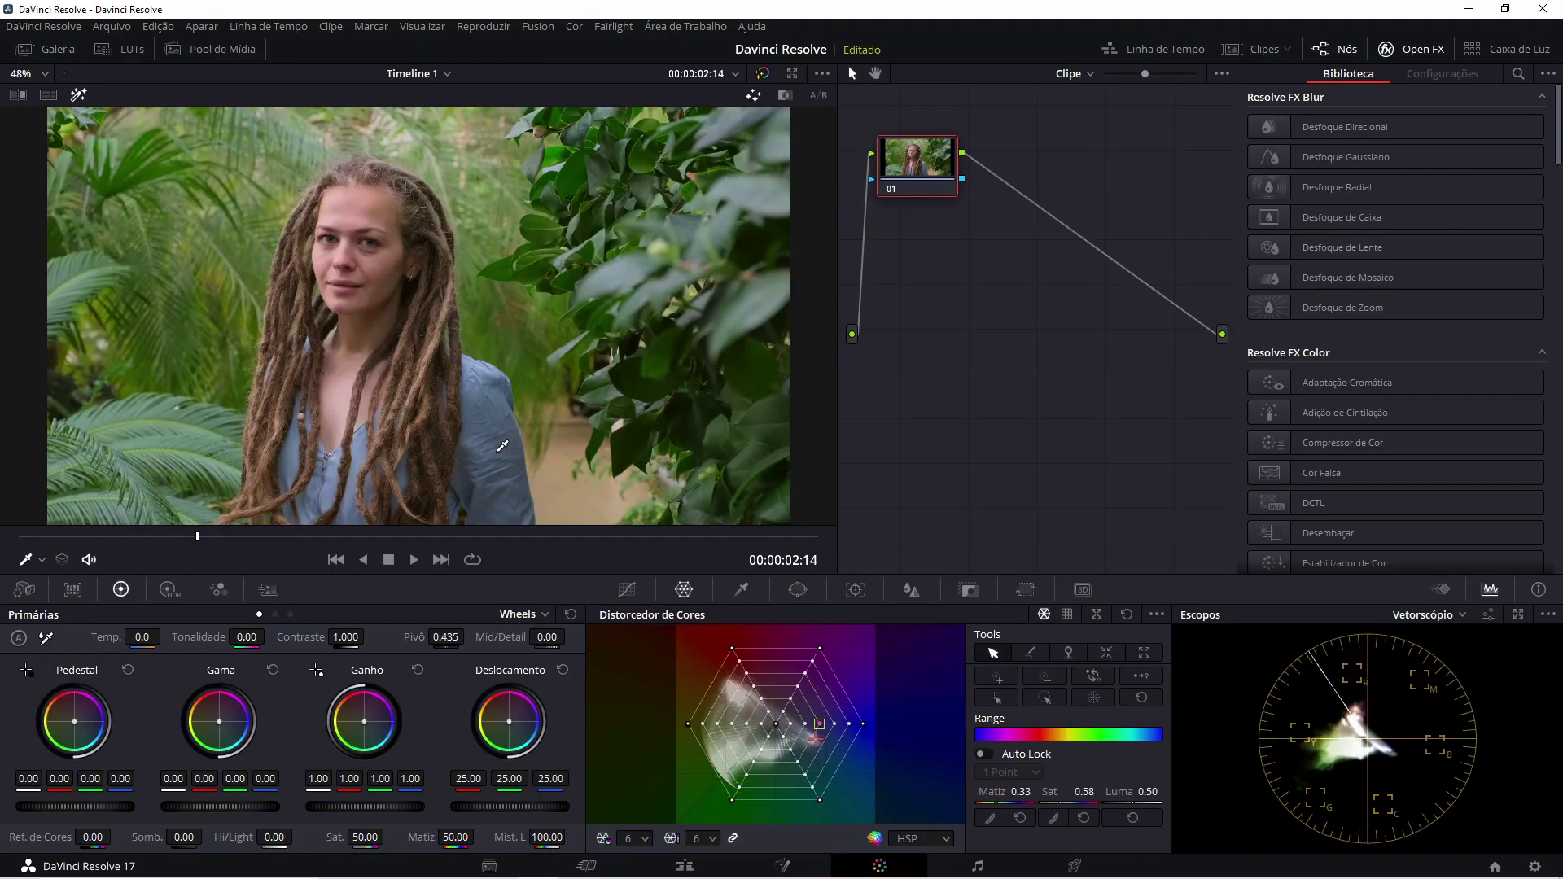
pyautogui.moveTo(500, 446); pyautogui.dragTo(413, 489)
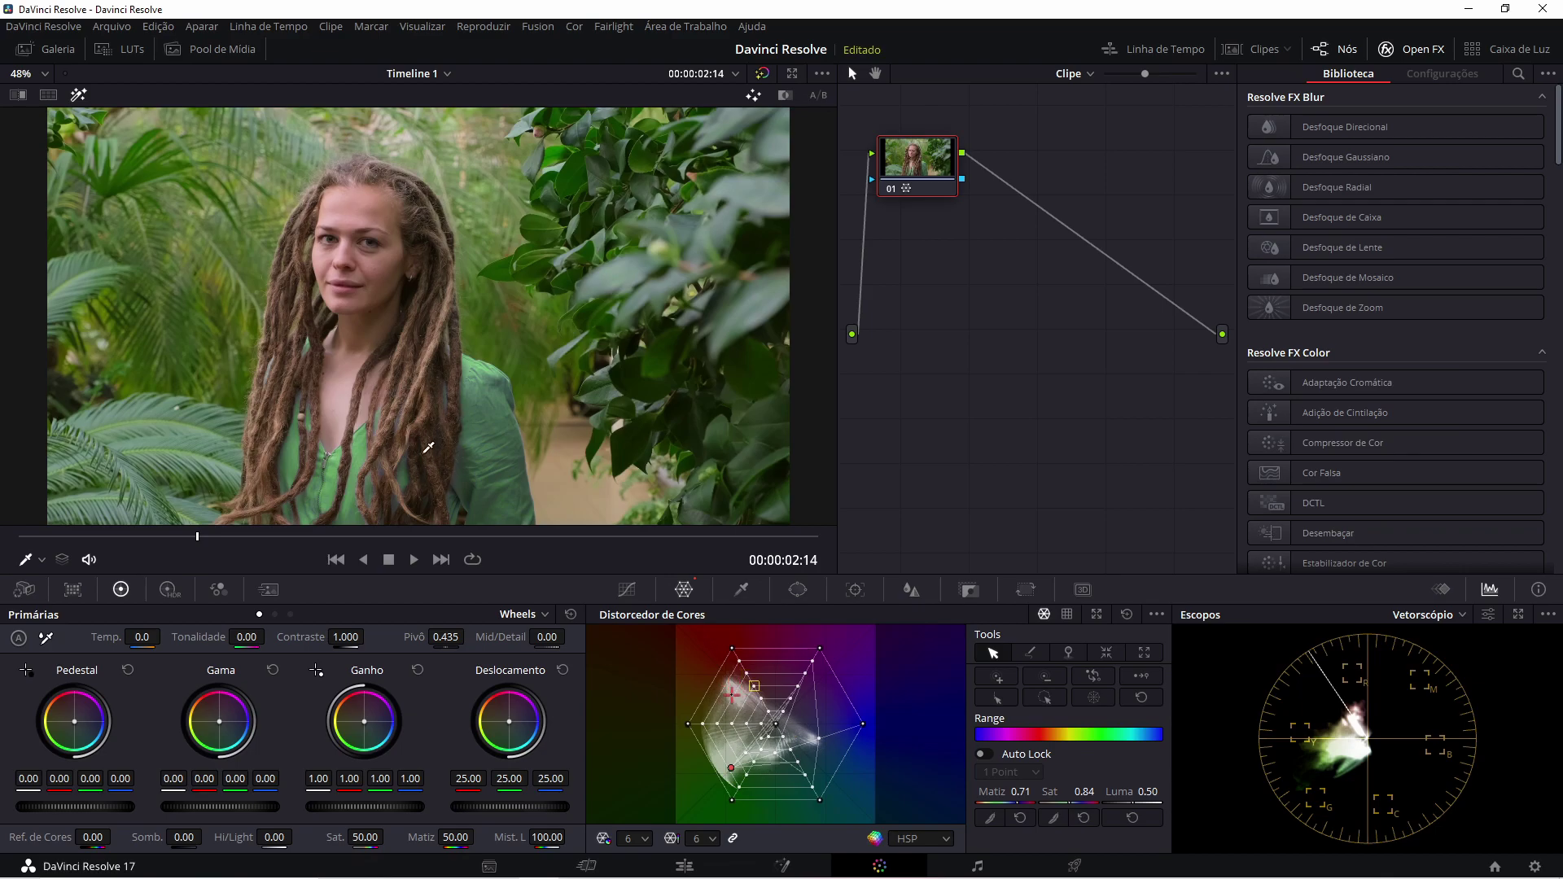
pyautogui.click(684, 866)
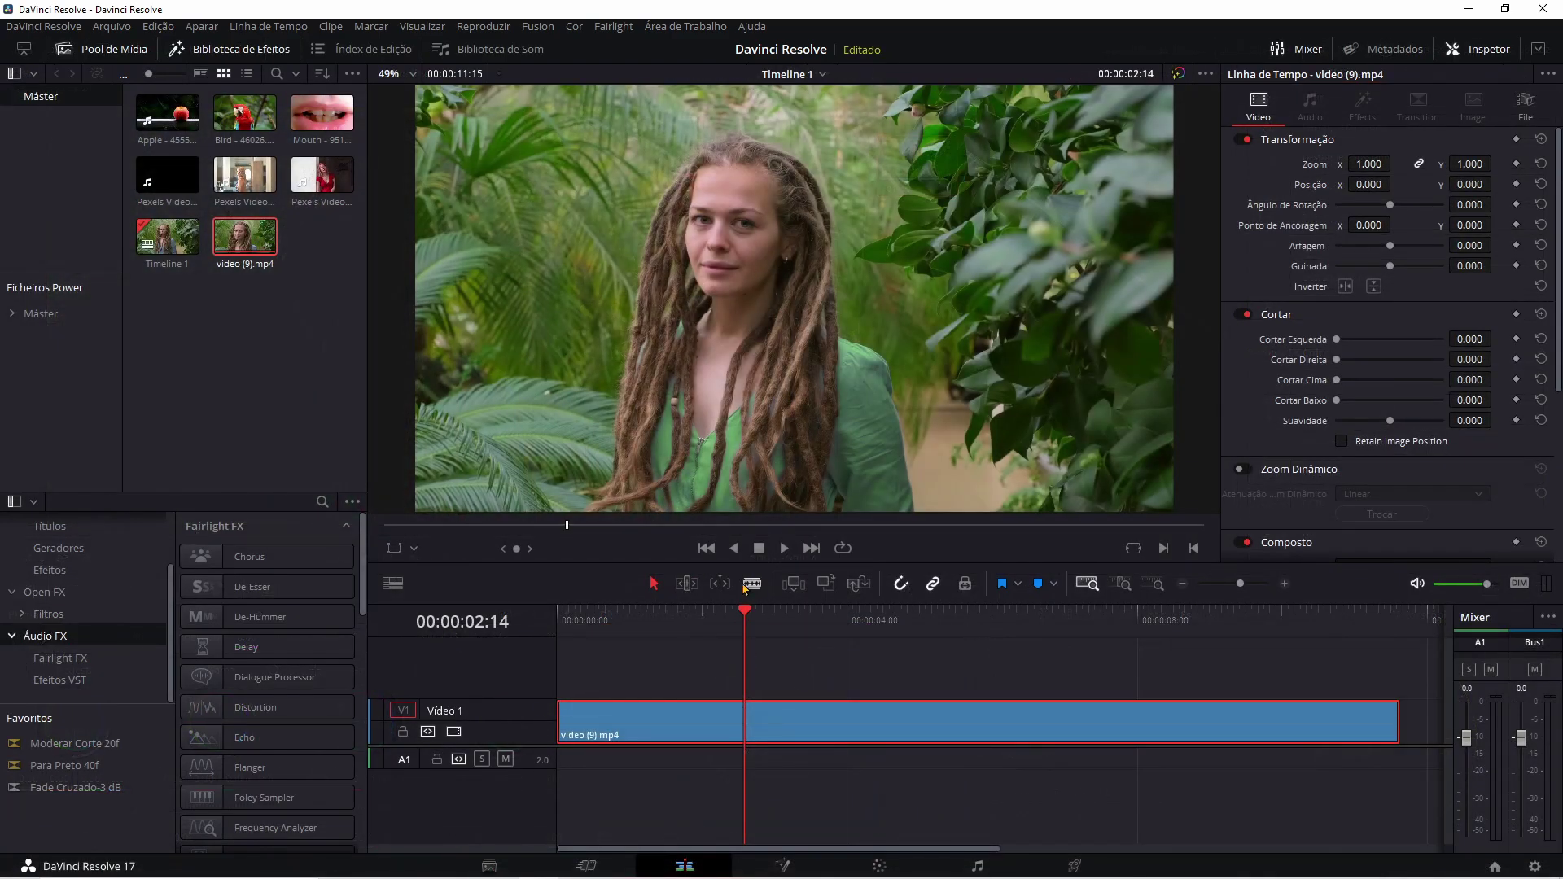
# - Check the green shirt, then replace video (9).mp4 on V1 with Pexels Videos 1972034.mp4
pyautogui.moveTo(748, 617)
pyautogui.mouseDown()
pyautogui.moveTo(623, 633)
pyautogui.moveTo(716, 640)
pyautogui.mouseUp()
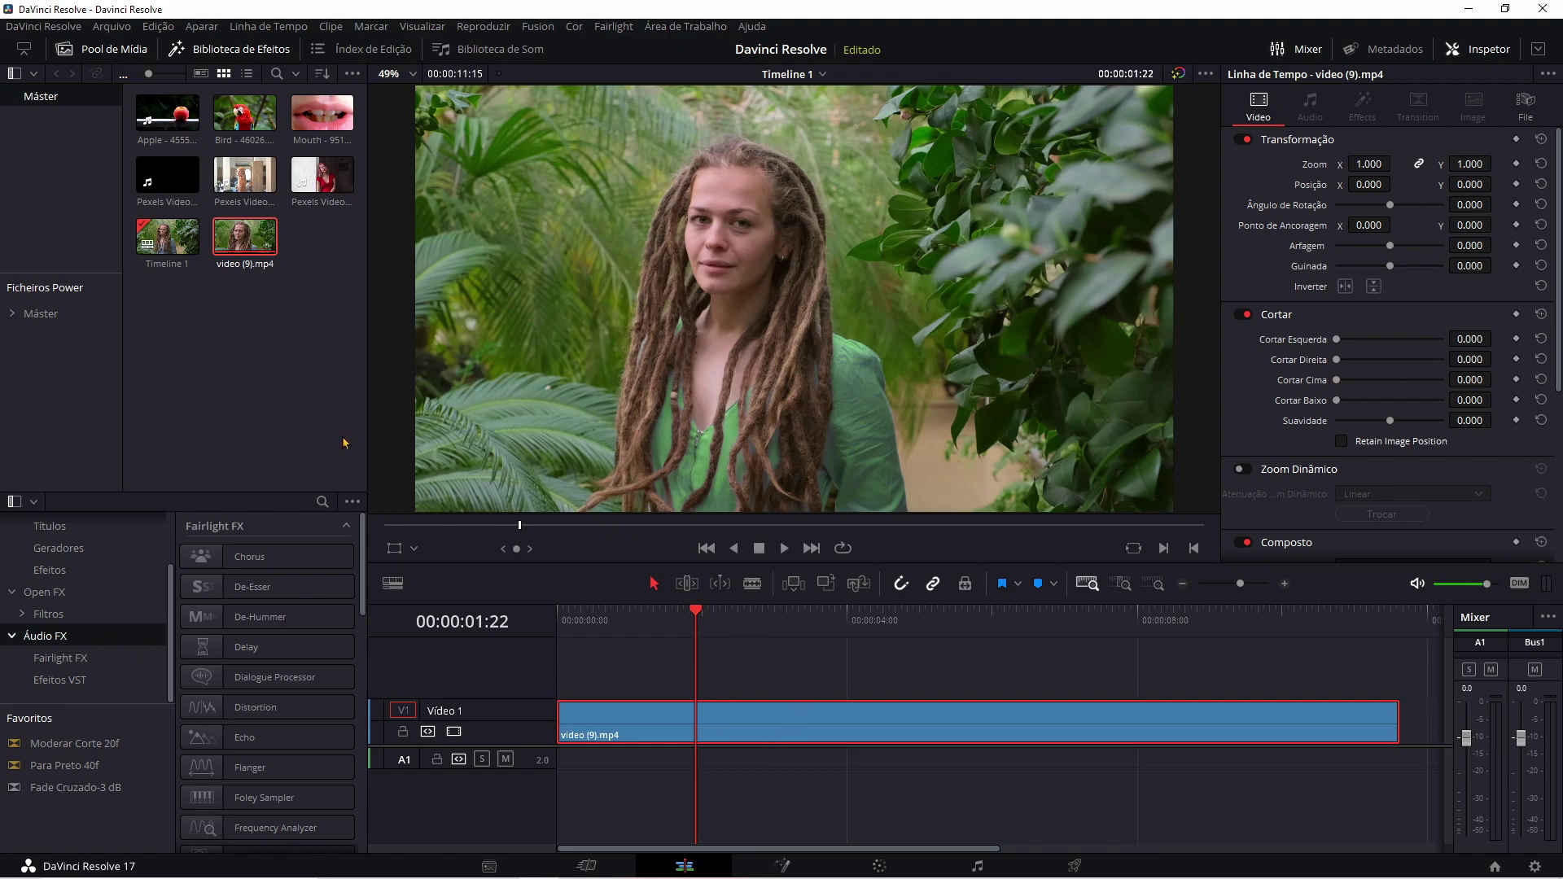
pyautogui.press('Delete')
pyautogui.moveTo(244, 174)
pyautogui.mouseDown()
pyautogui.moveTo(698, 660)
pyautogui.moveTo(1049, 647)
pyautogui.mouseUp()
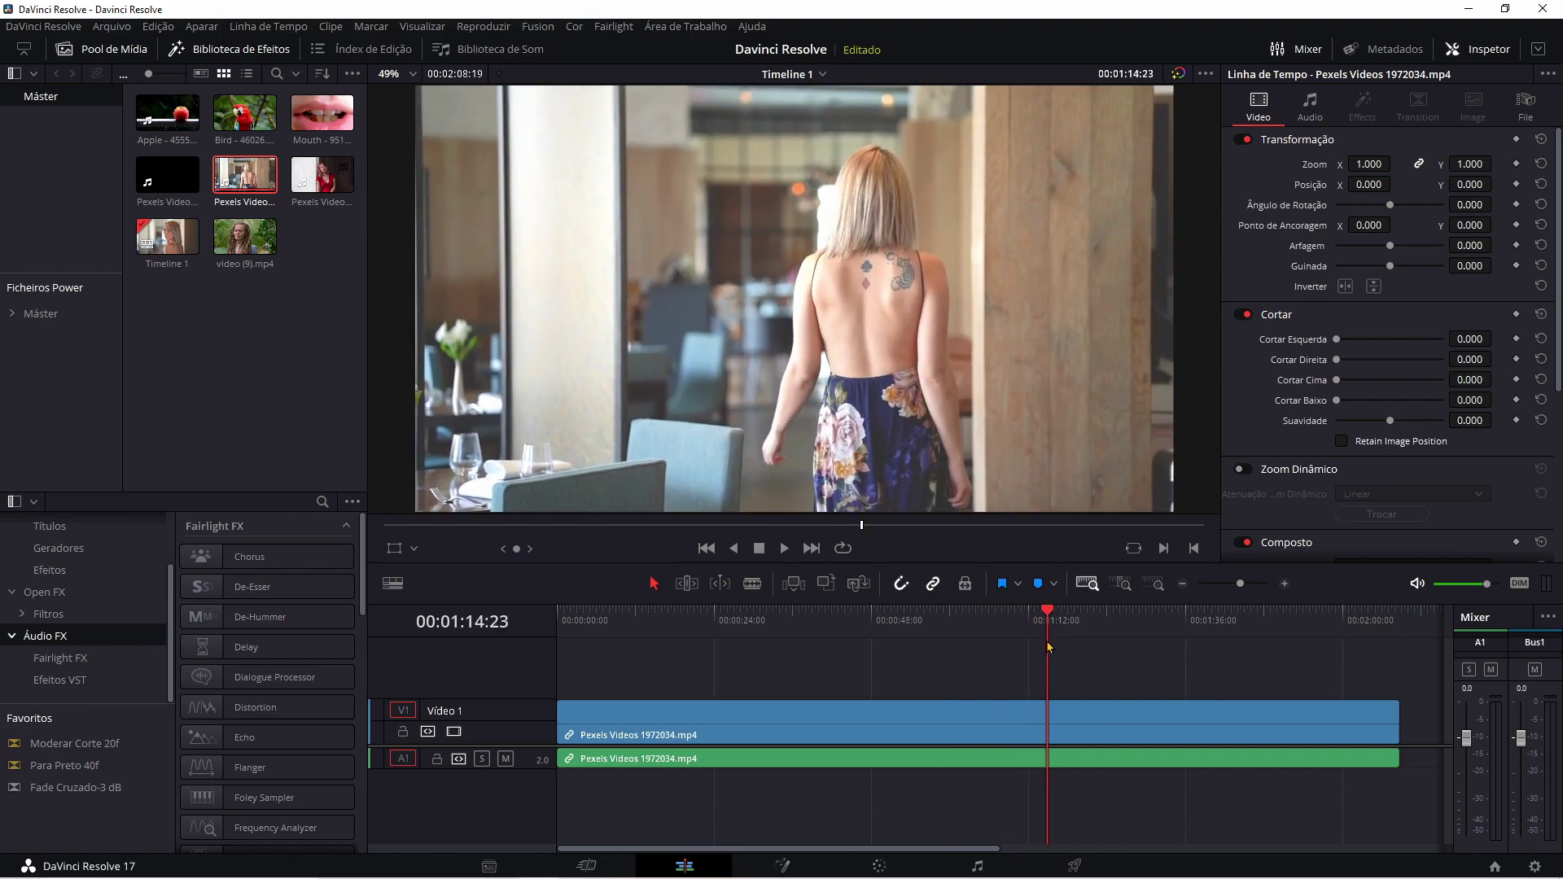
# - Sample the floral dress in Color Warper and drag its point toward purple, then return to Edit
pyautogui.click(1002, 725)
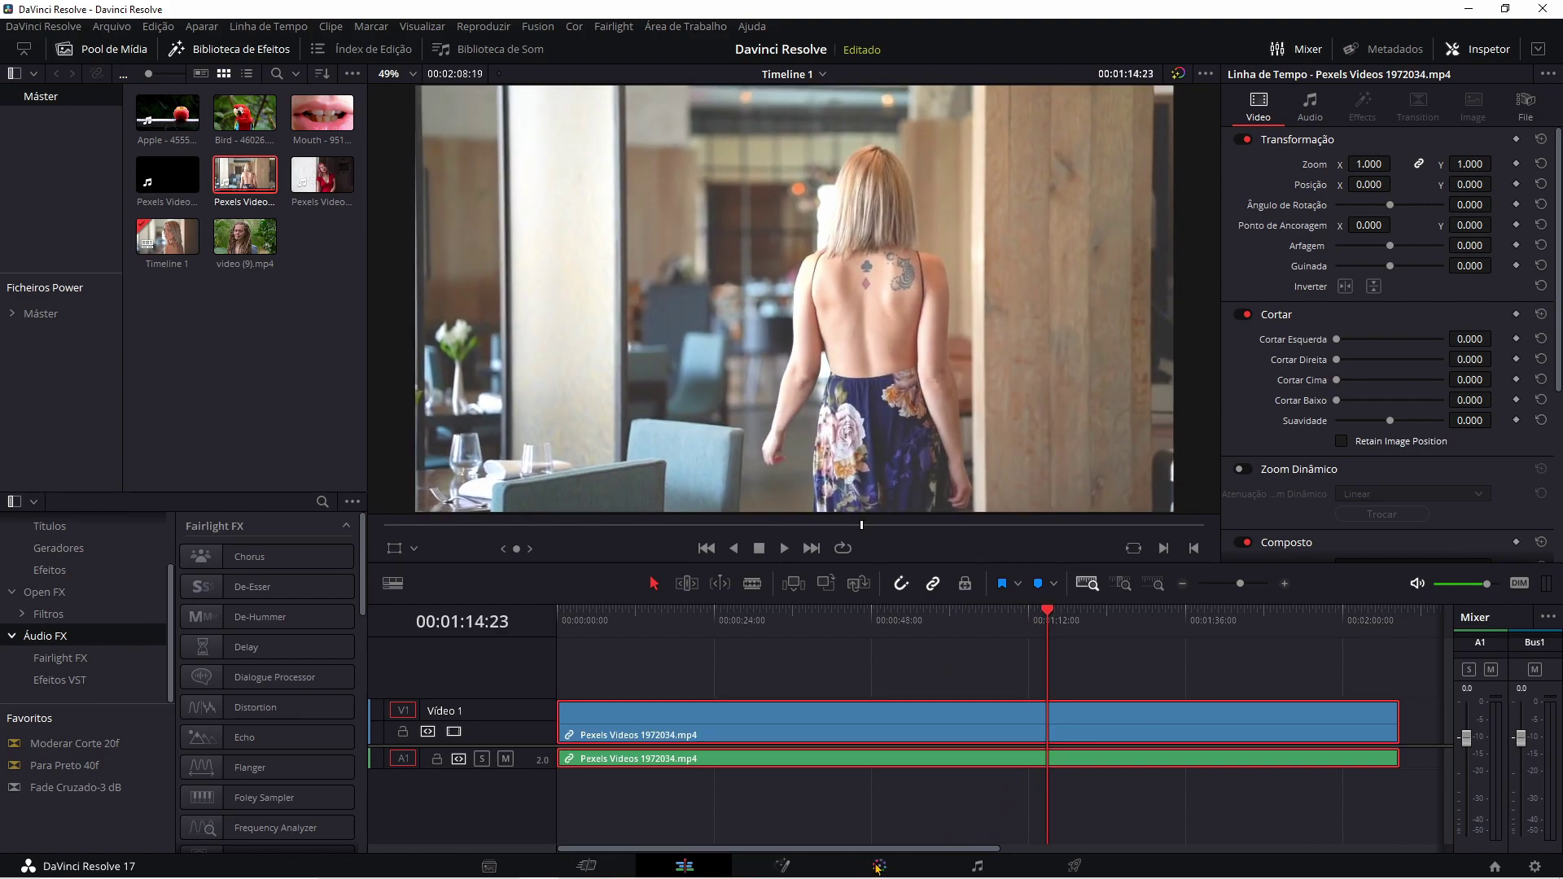
pyautogui.click(878, 866)
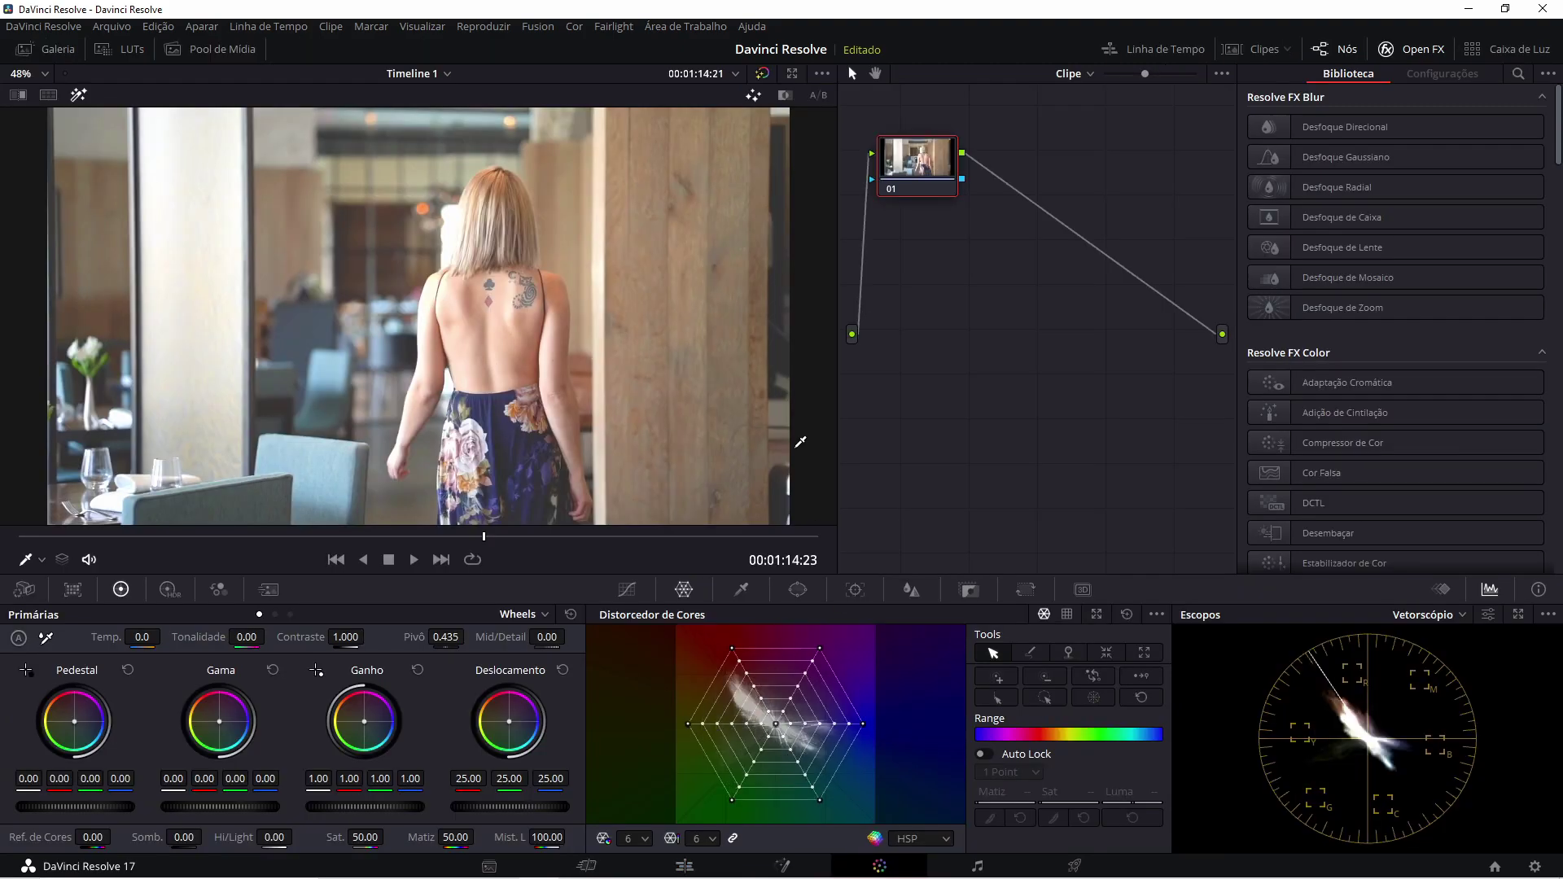
pyautogui.click(510, 454)
pyautogui.moveTo(515, 454)
pyautogui.mouseDown()
pyautogui.moveTo(507, 422)
pyautogui.moveTo(494, 441)
pyautogui.mouseUp()
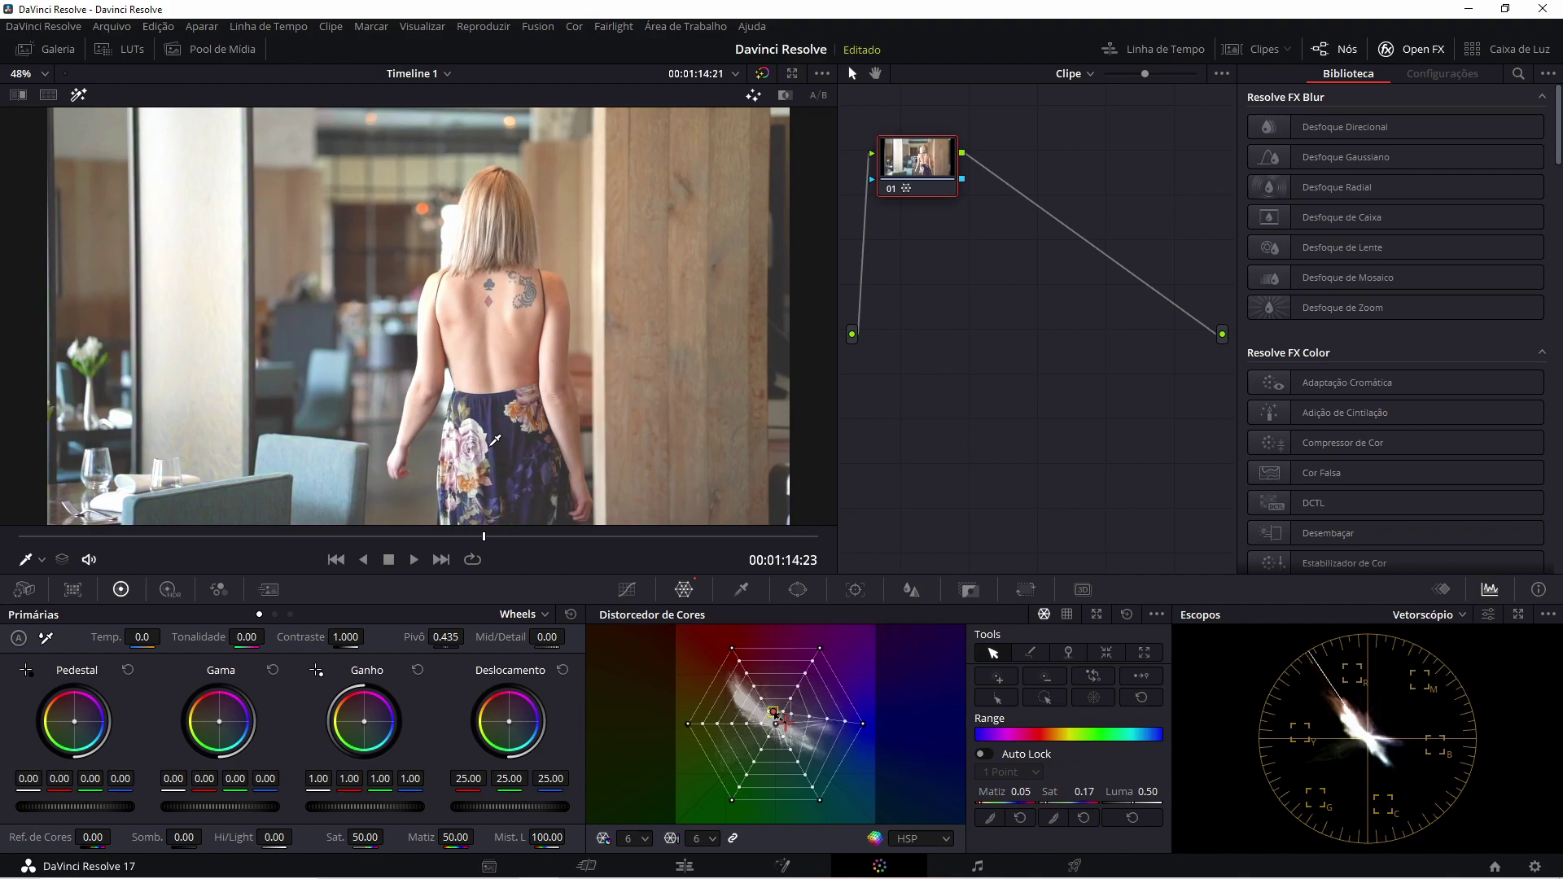
pyautogui.moveTo(495, 440); pyautogui.dragTo(518, 435)
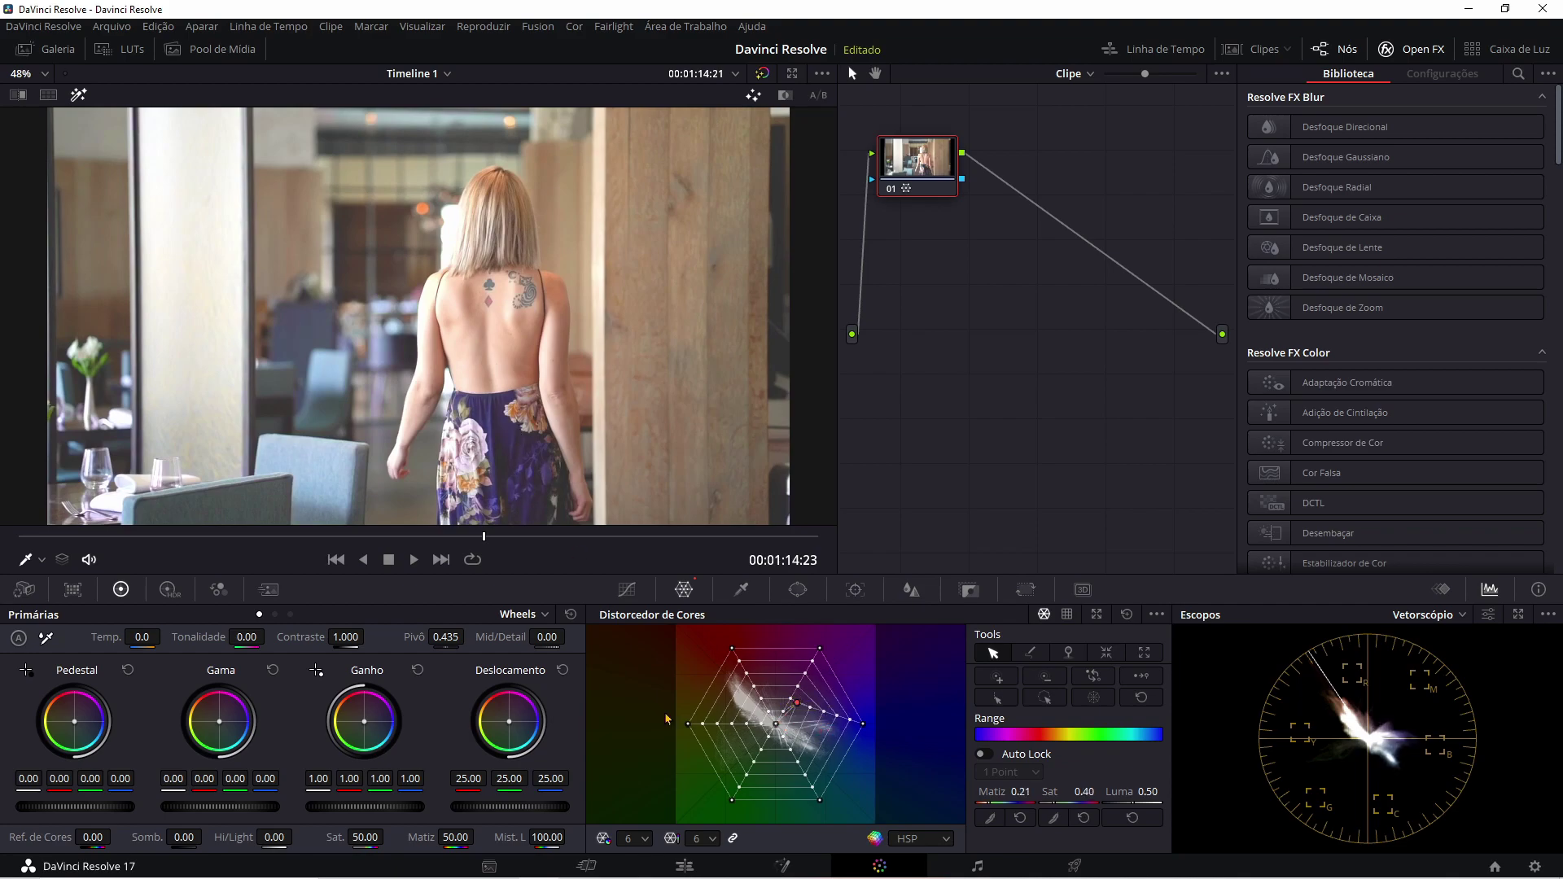
pyautogui.click(685, 867)
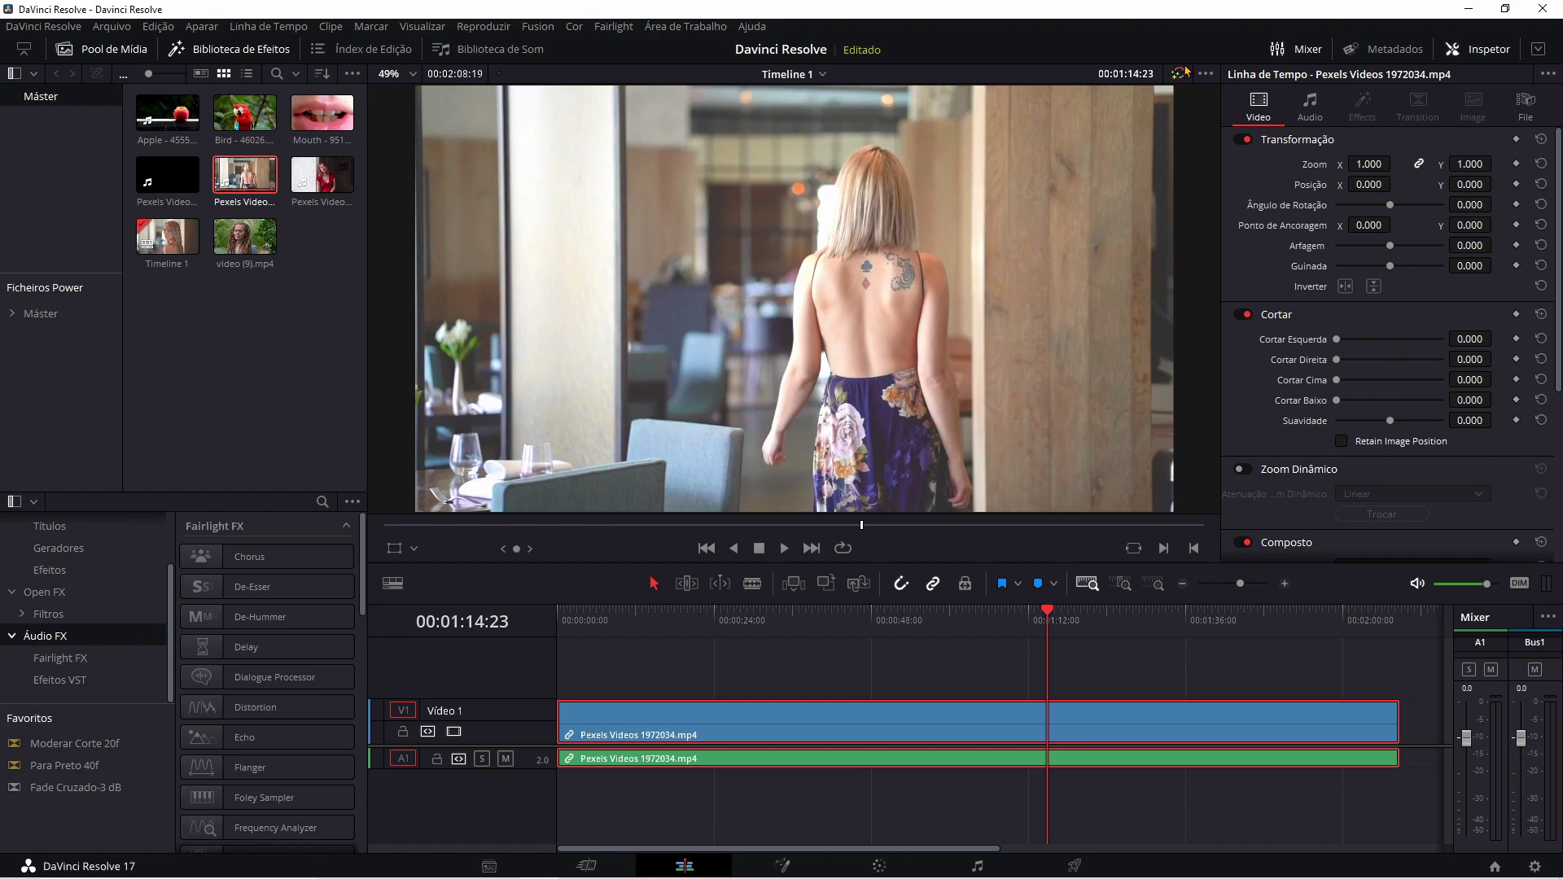
pyautogui.press('Delete')
pyautogui.rightClick(244, 295)
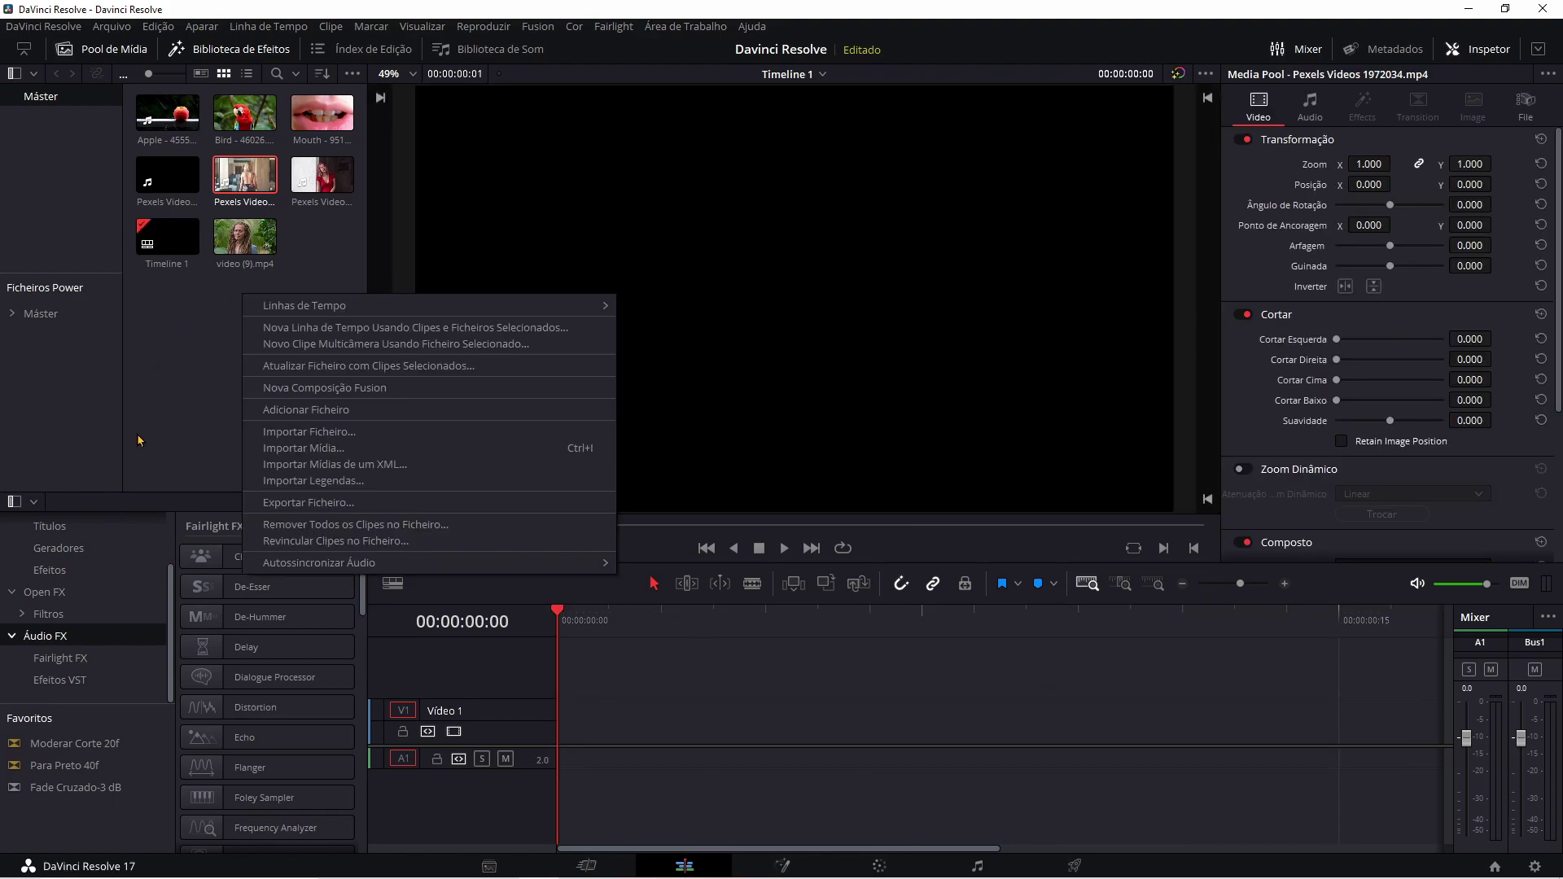
pyautogui.click(323, 449)
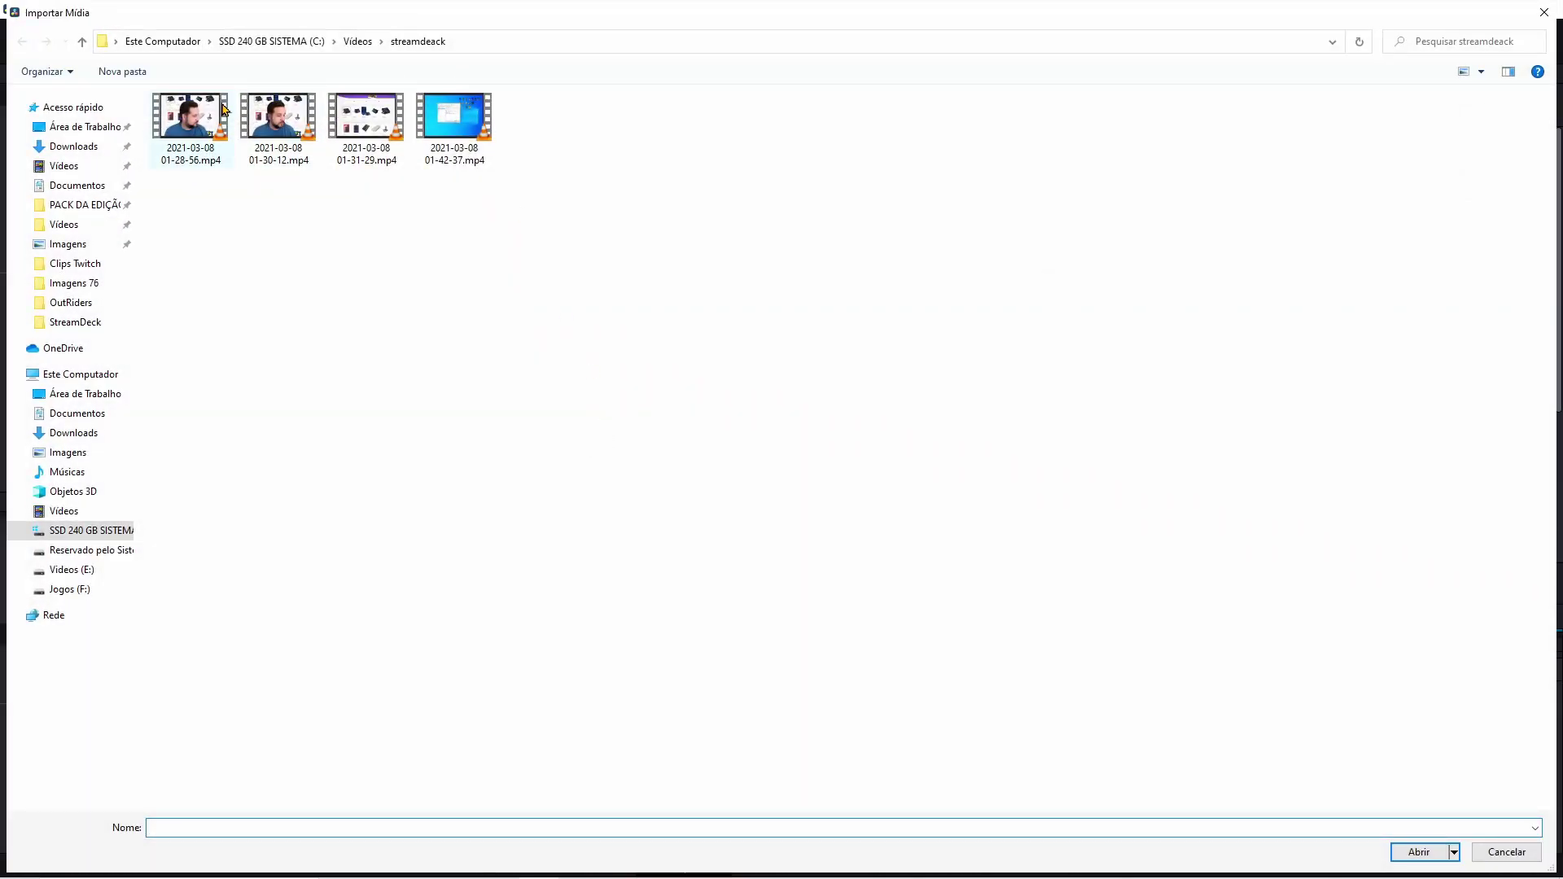
pyautogui.doubleClick(191, 122)
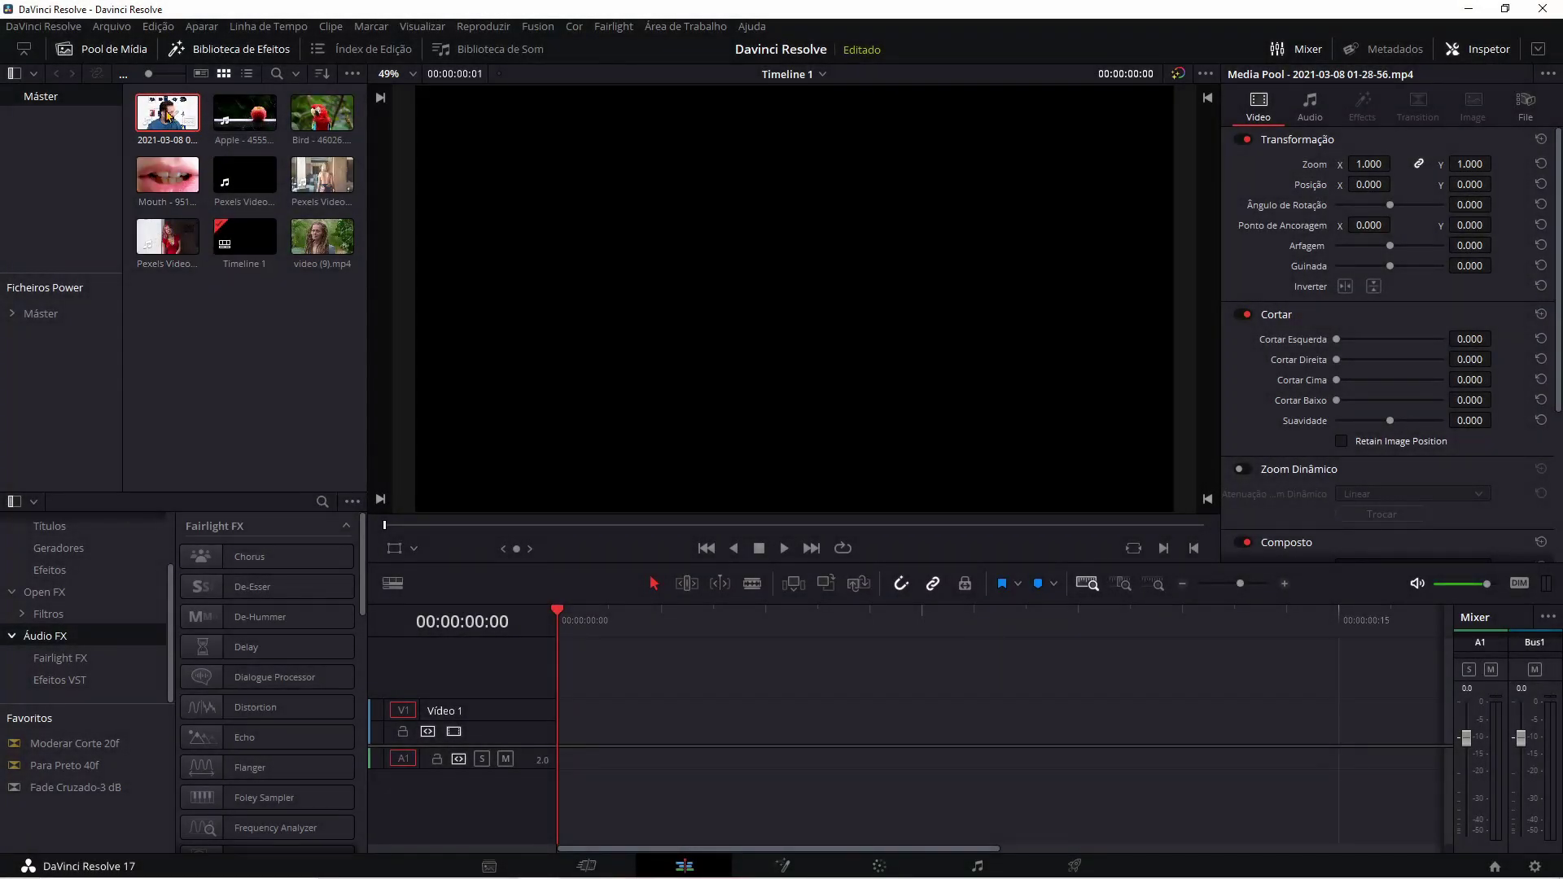
pyautogui.moveTo(167, 114); pyautogui.dragTo(661, 709)
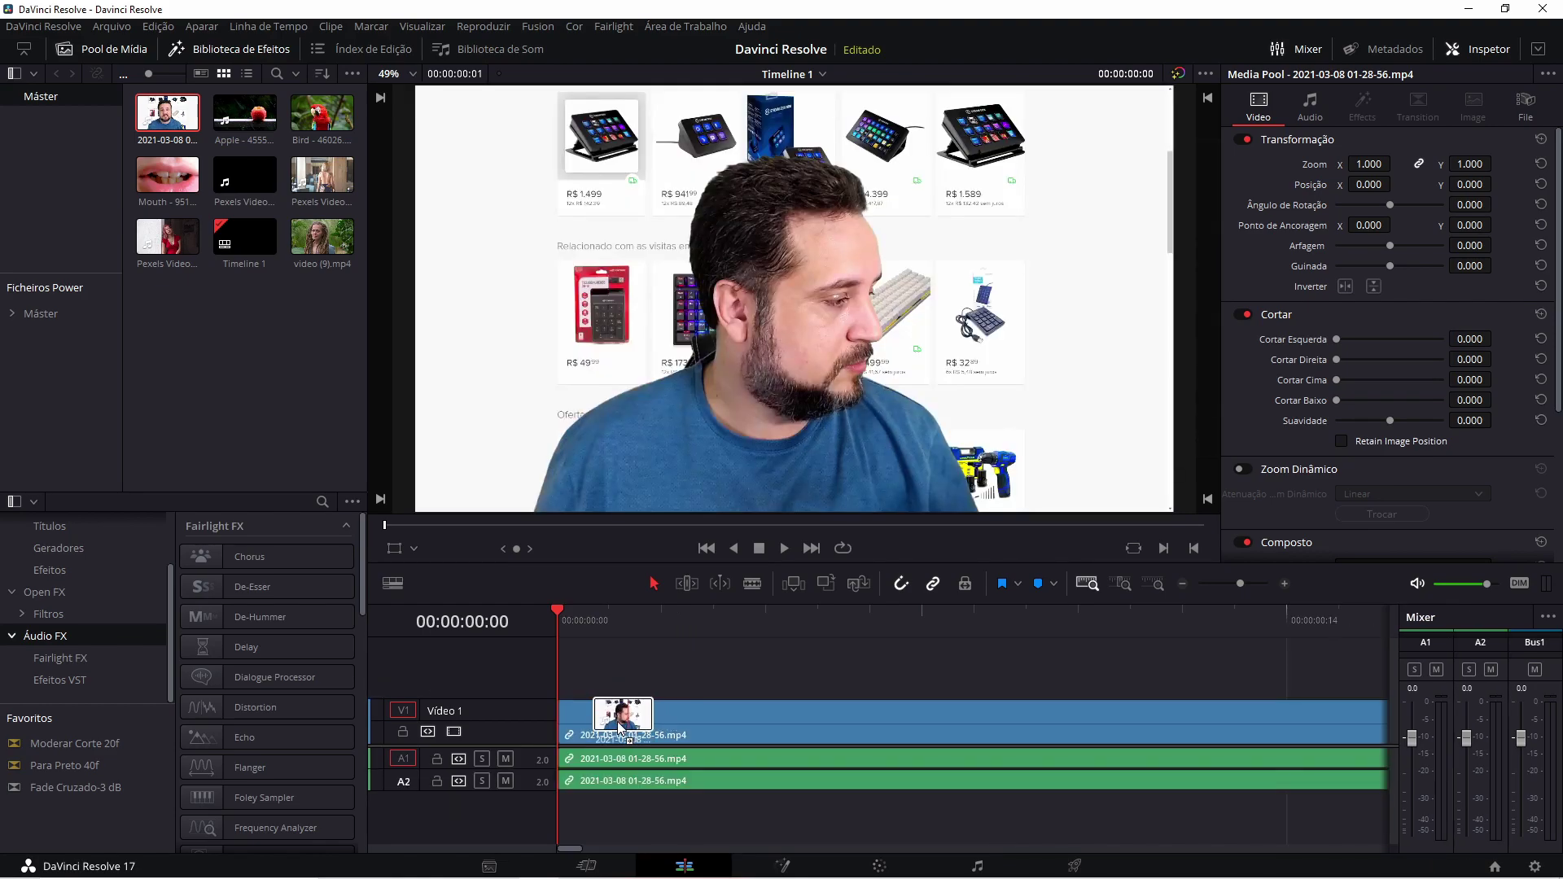
pyautogui.click(775, 612)
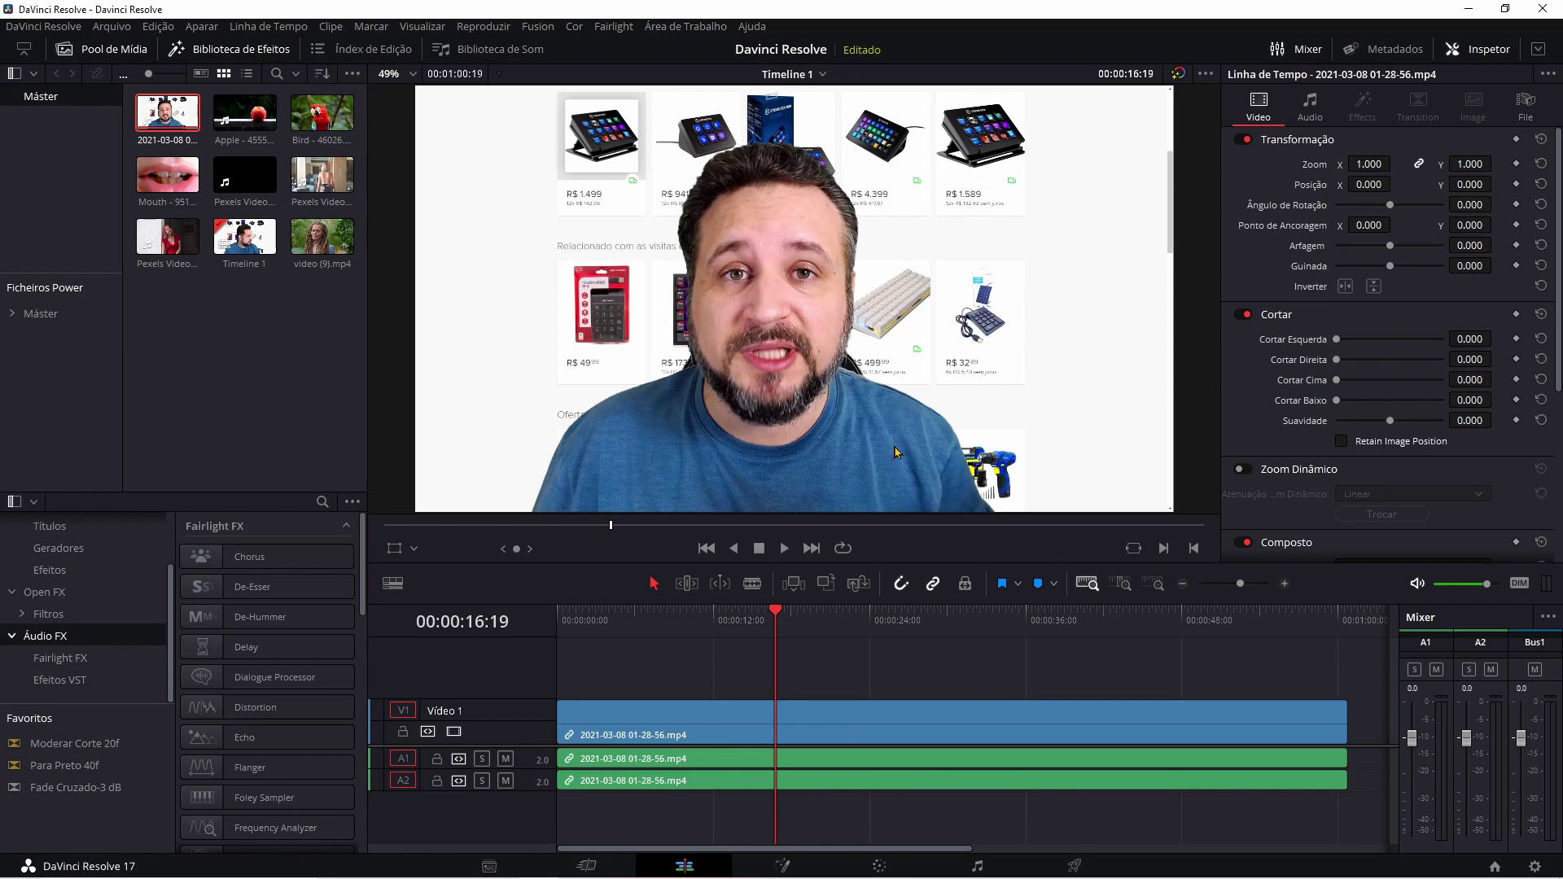
# - On the Color page, saturate the presenter's blue shirt with a Color Warper point
pyautogui.click(803, 621)
pyautogui.hotkey('shift', '6')
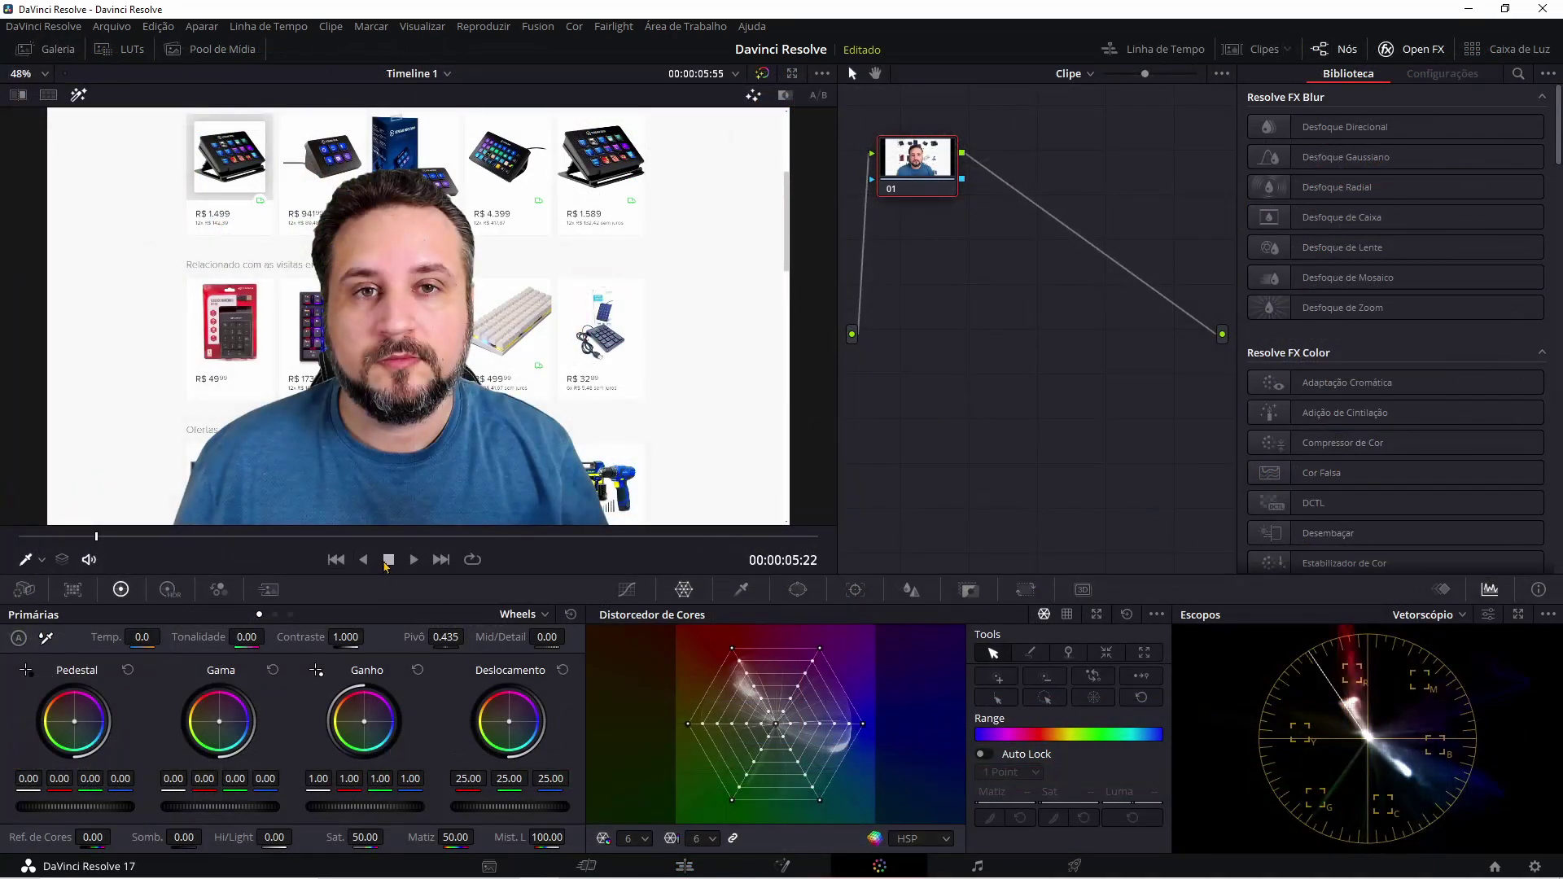
pyautogui.click(440, 488)
pyautogui.moveTo(446, 489); pyautogui.dragTo(489, 471)
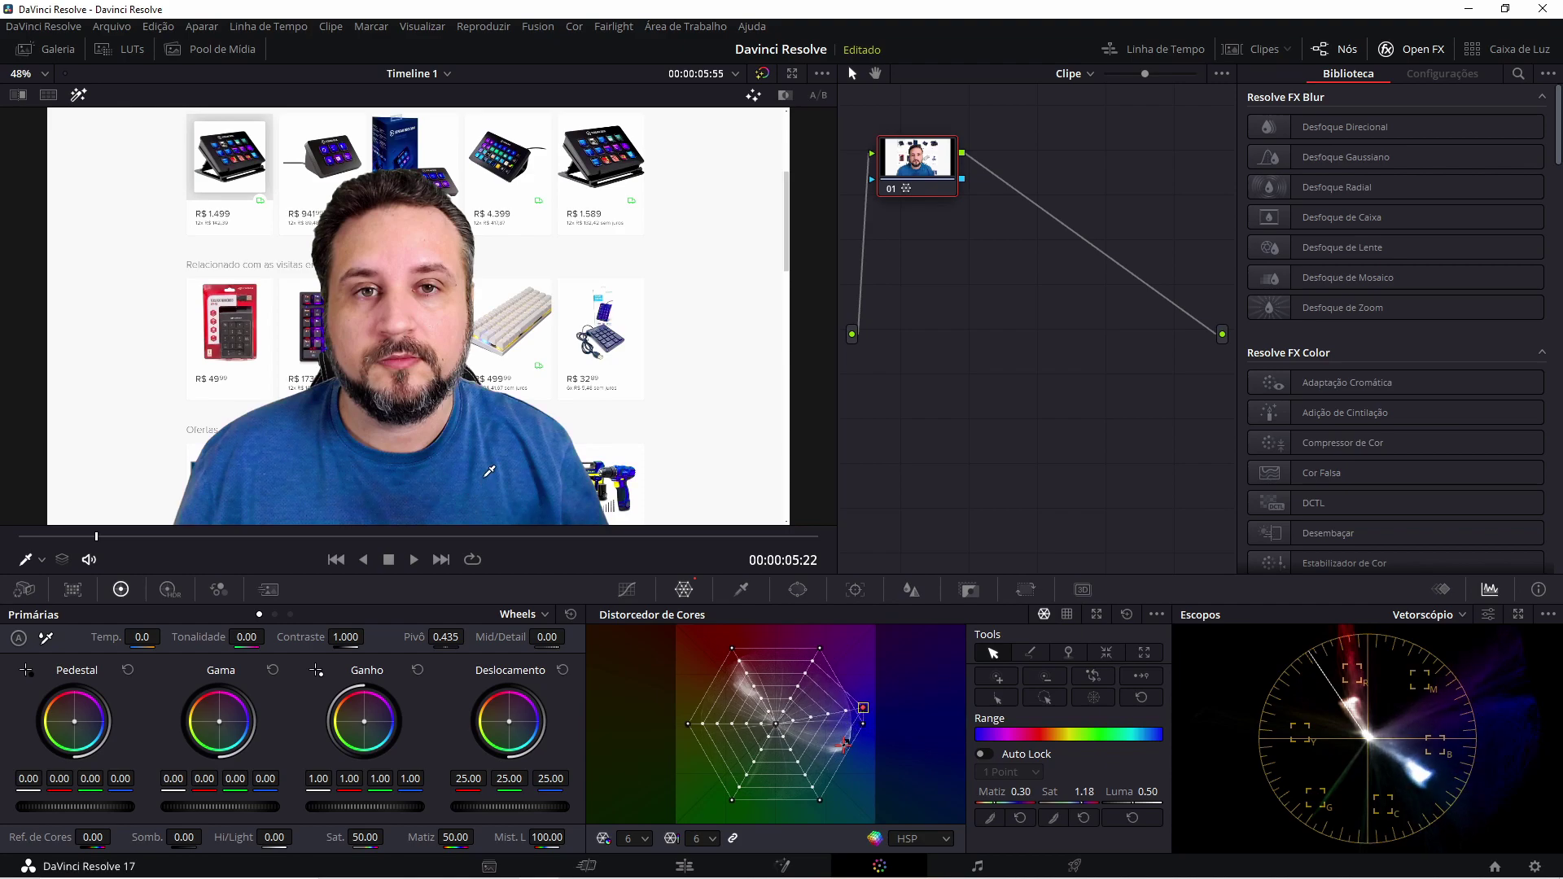
# - Push the presenter's lip colour toward a stronger red, zooming the viewer to check it
pyautogui.scroll(2, 367, 354)
pyautogui.scroll(2, 366, 354)
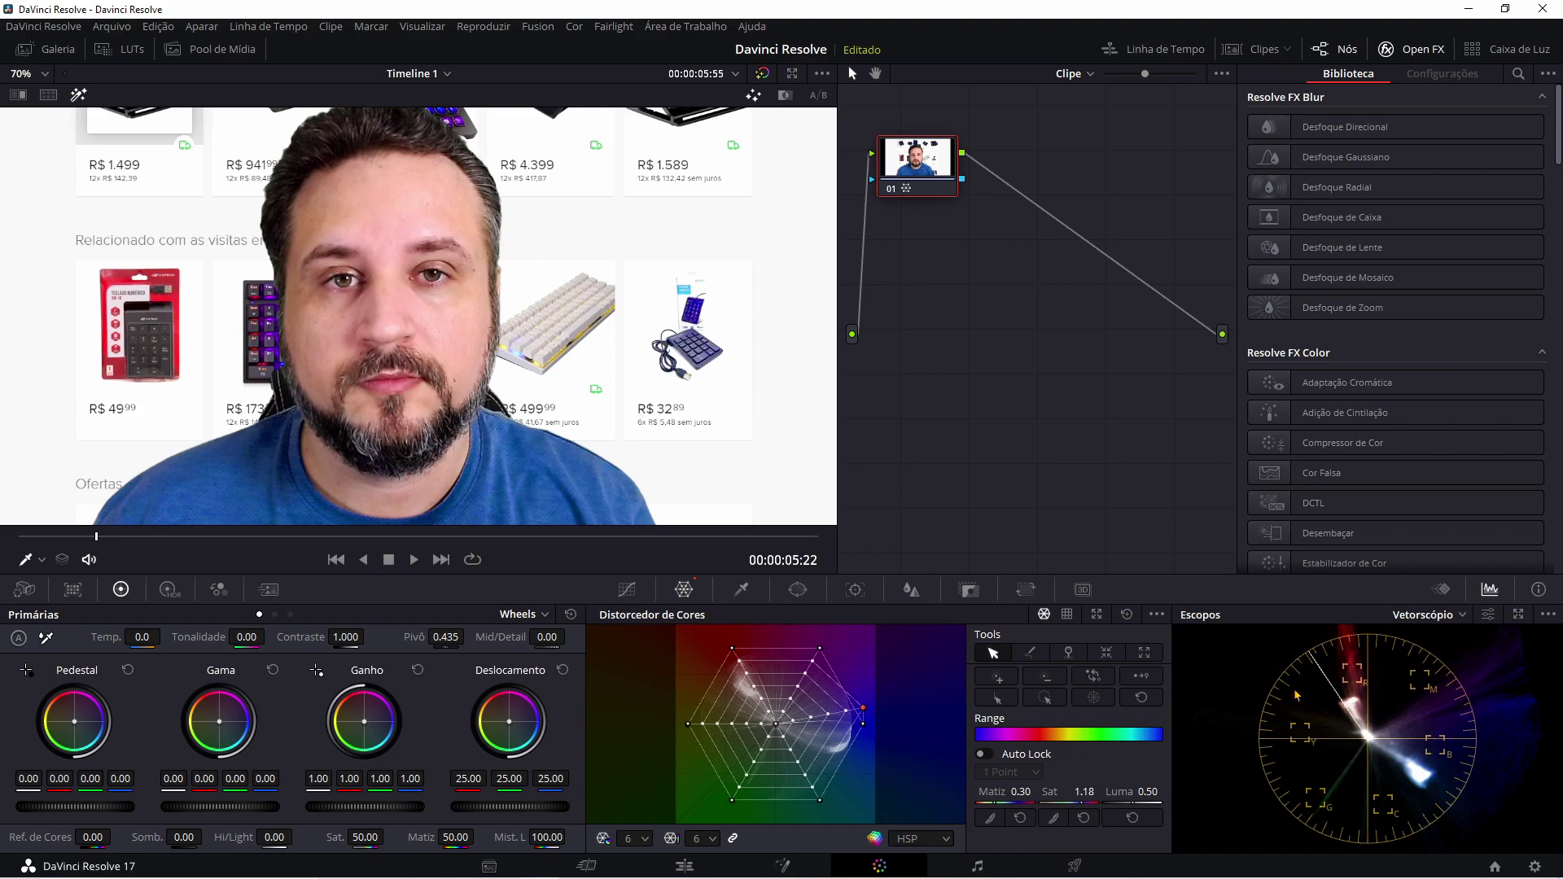
pyautogui.moveTo(467, 313); pyautogui.dragTo(462, 315)
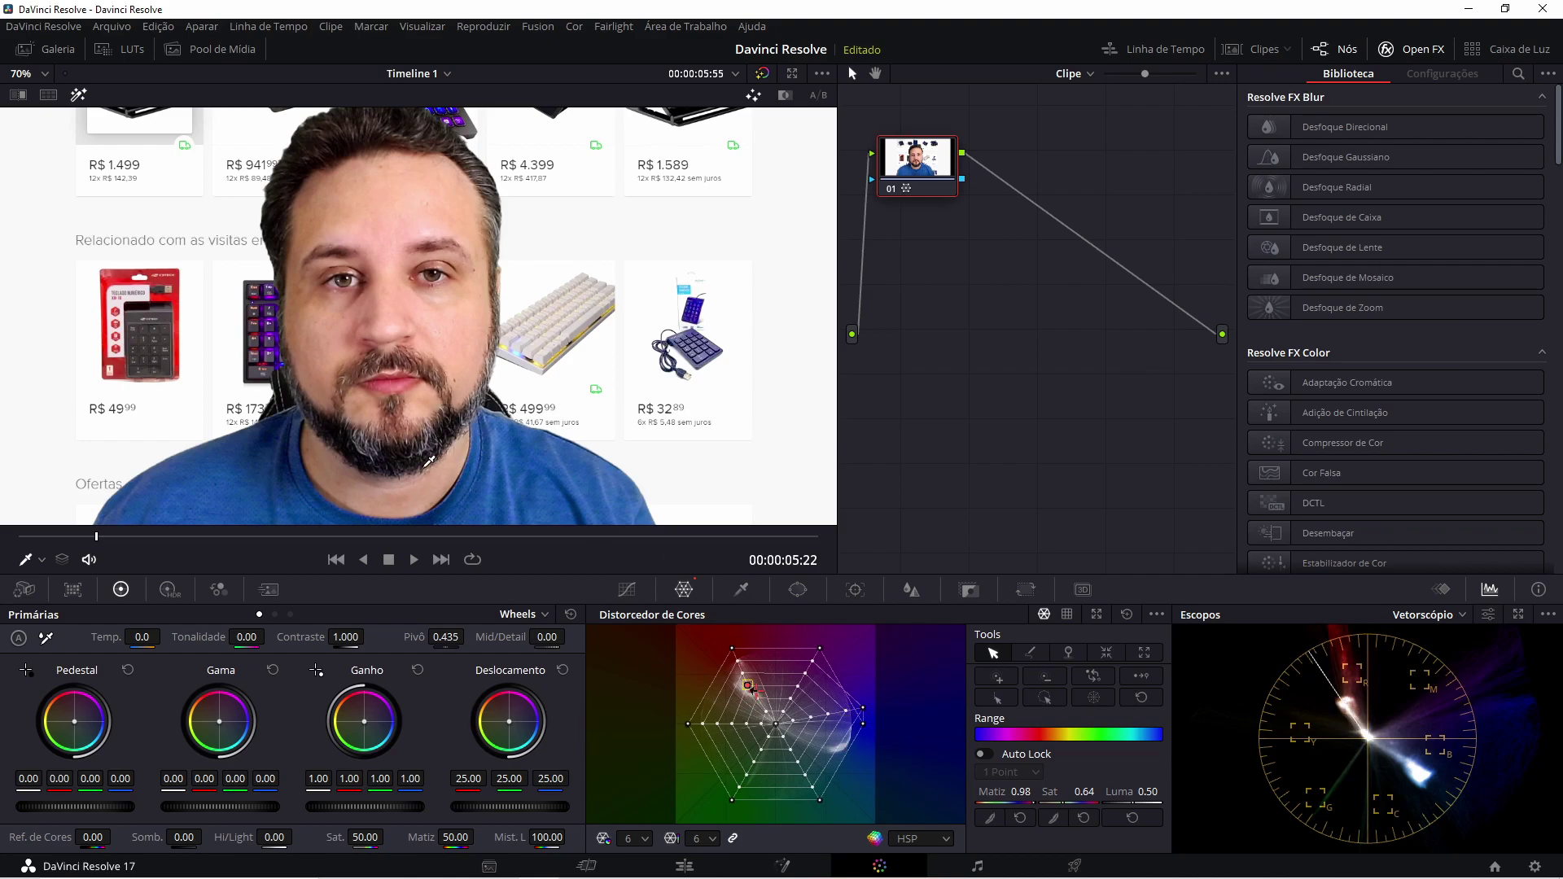
pyautogui.scroll(1, 415, 317)
pyautogui.scroll(1, 415, 318)
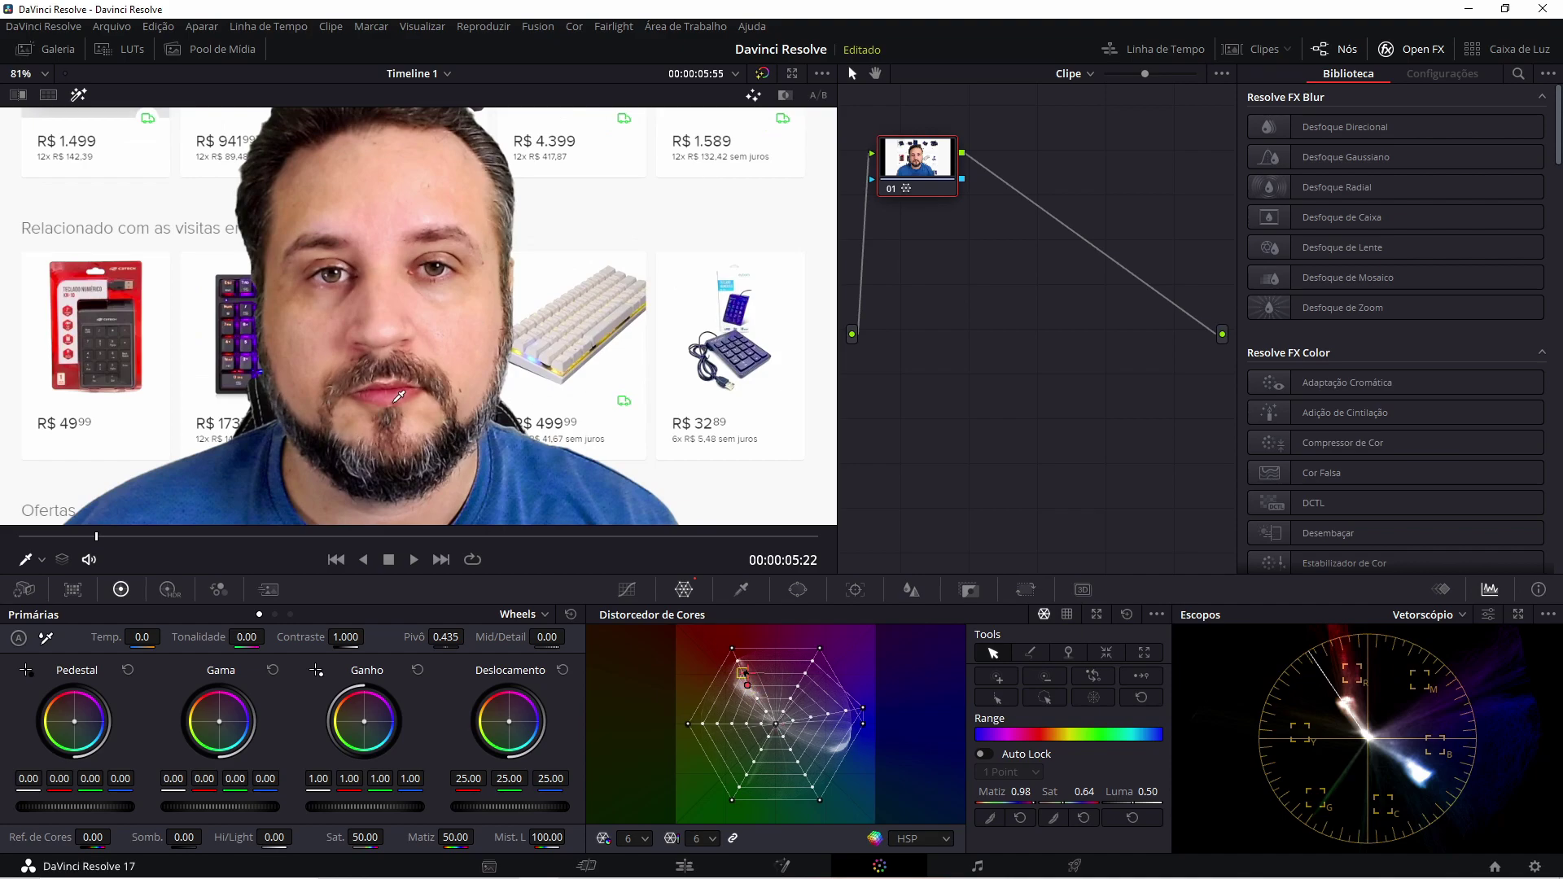
pyautogui.scroll(1, 376, 416)
pyautogui.scroll(2, 376, 416)
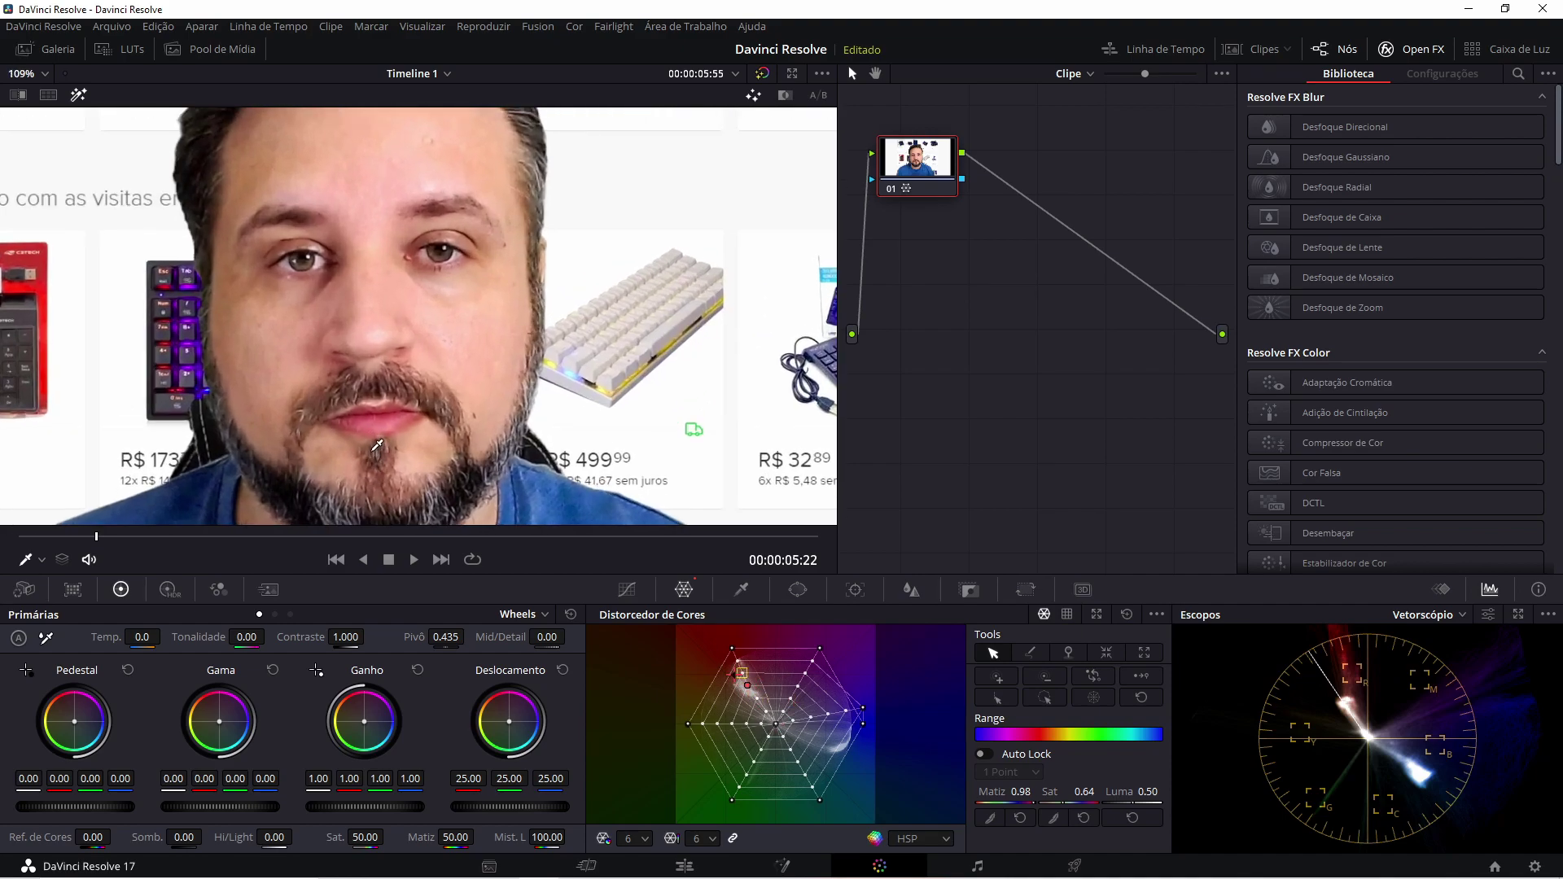
pyautogui.moveTo(376, 416); pyautogui.dragTo(536, 301)
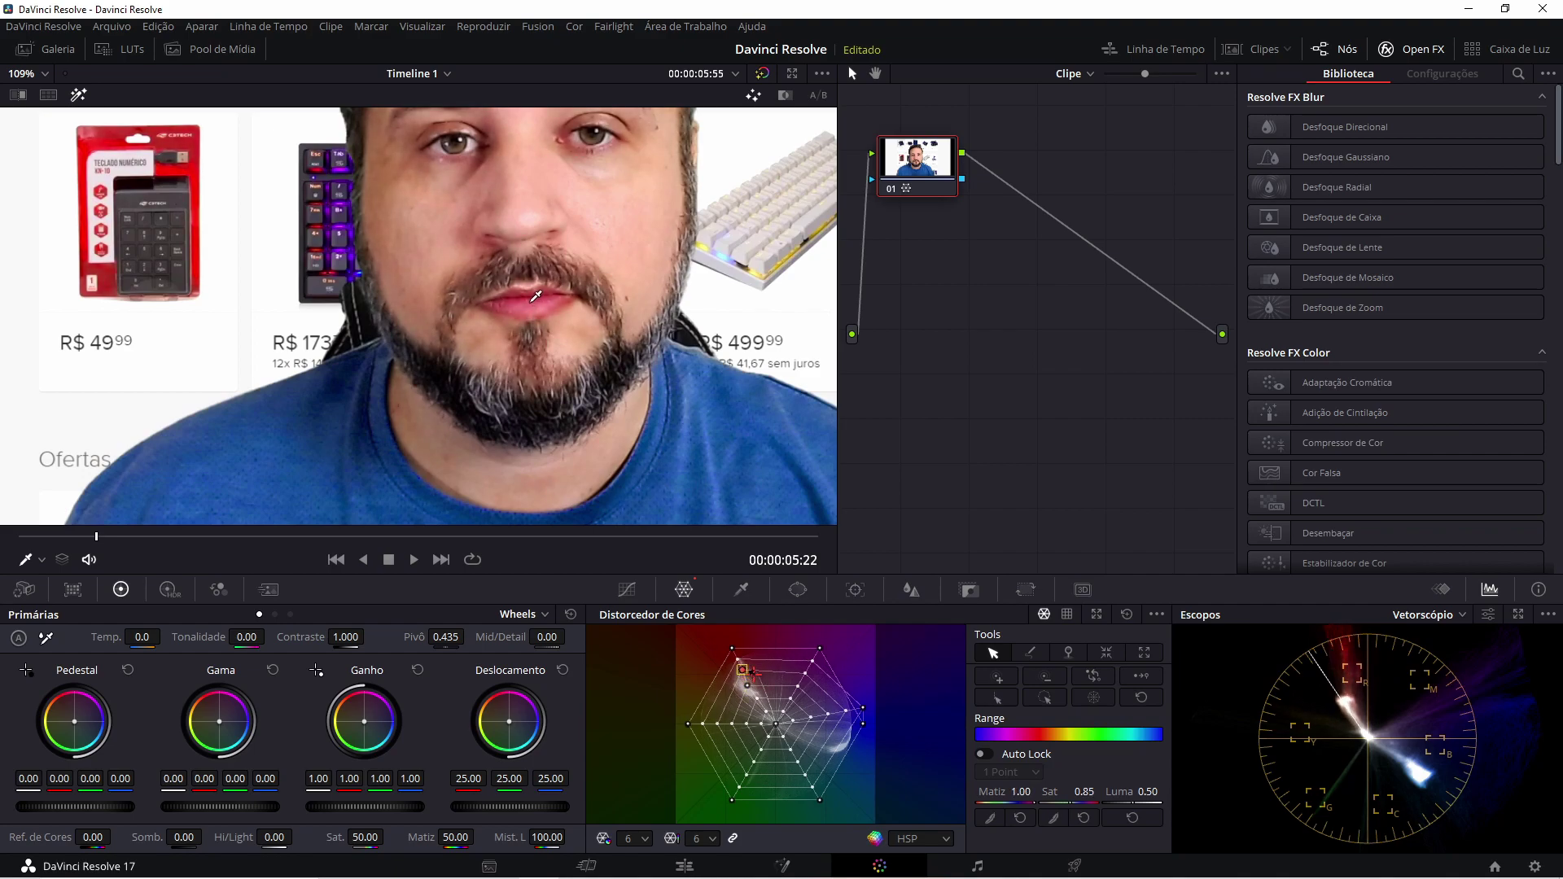
pyautogui.scroll(-1, 535, 295)
pyautogui.scroll(-1, 505, 305)
pyautogui.scroll(-1, 432, 330)
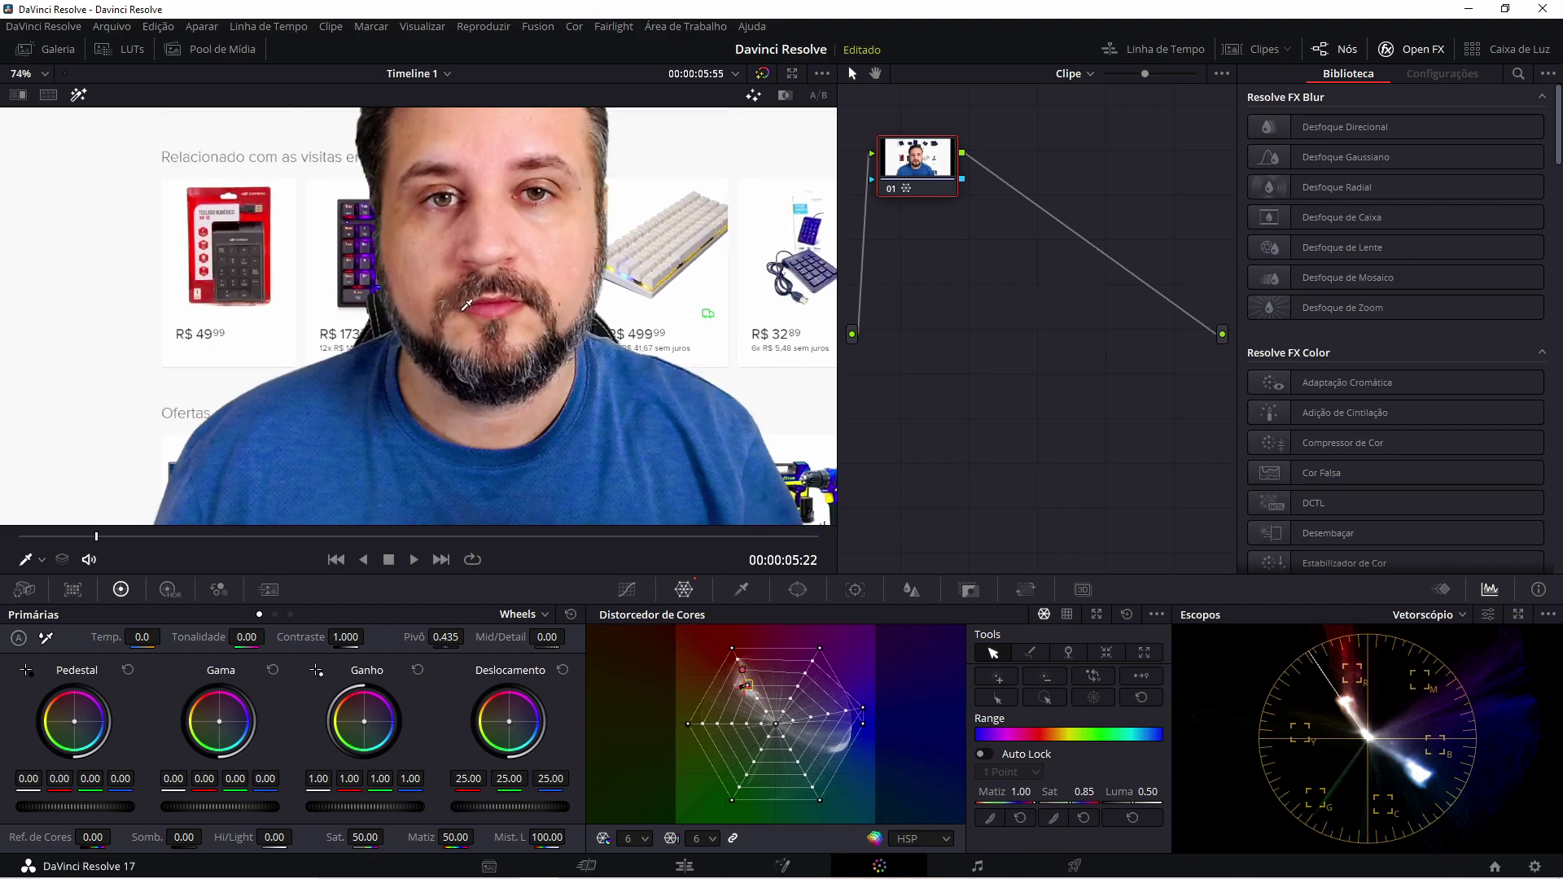
pyautogui.scroll(-1, 384, 350)
pyautogui.scroll(-1, 383, 350)
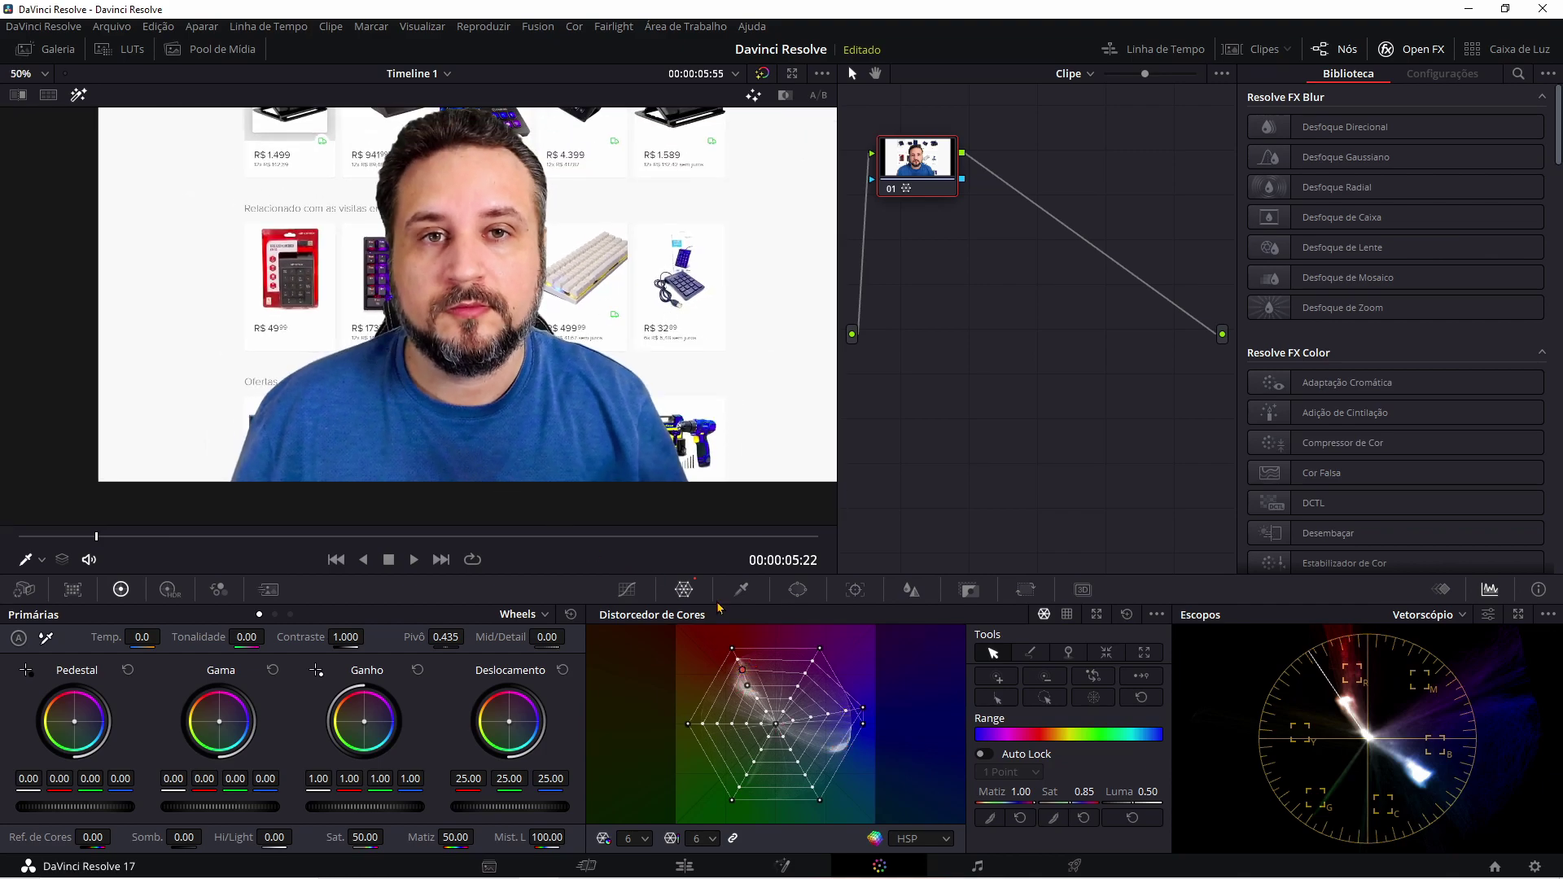
pyautogui.click(685, 867)
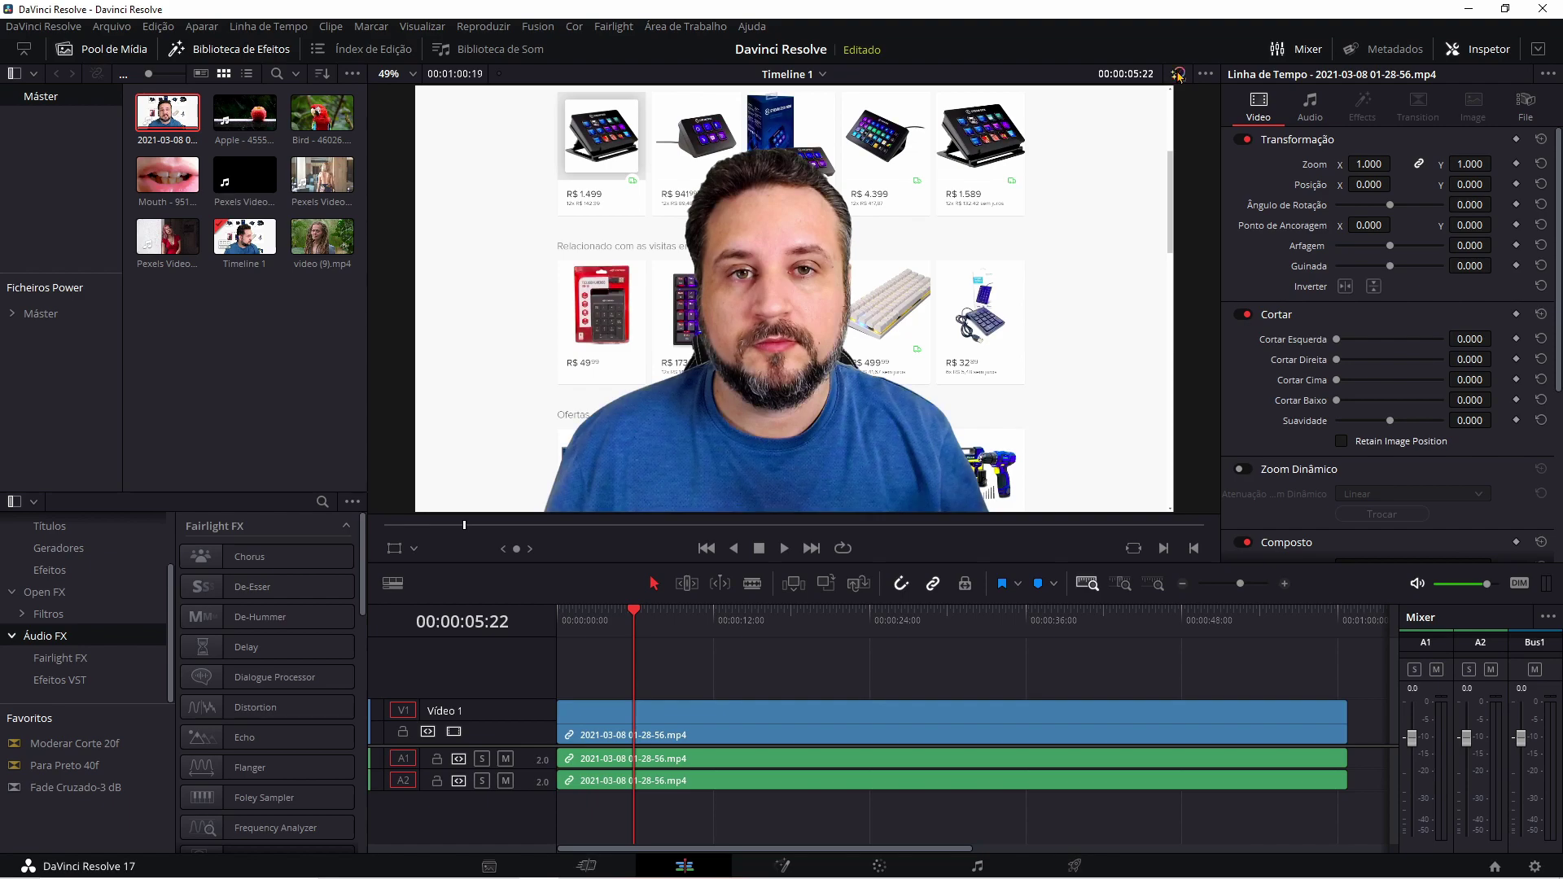
# - Insert Apple - 45550.mp4 at the start of Timeline 1, ahead of the presenter clip
pyautogui.moveTo(245, 112)
pyautogui.mouseDown()
pyautogui.moveTo(586, 738)
pyautogui.moveTo(574, 732)
pyautogui.mouseUp()
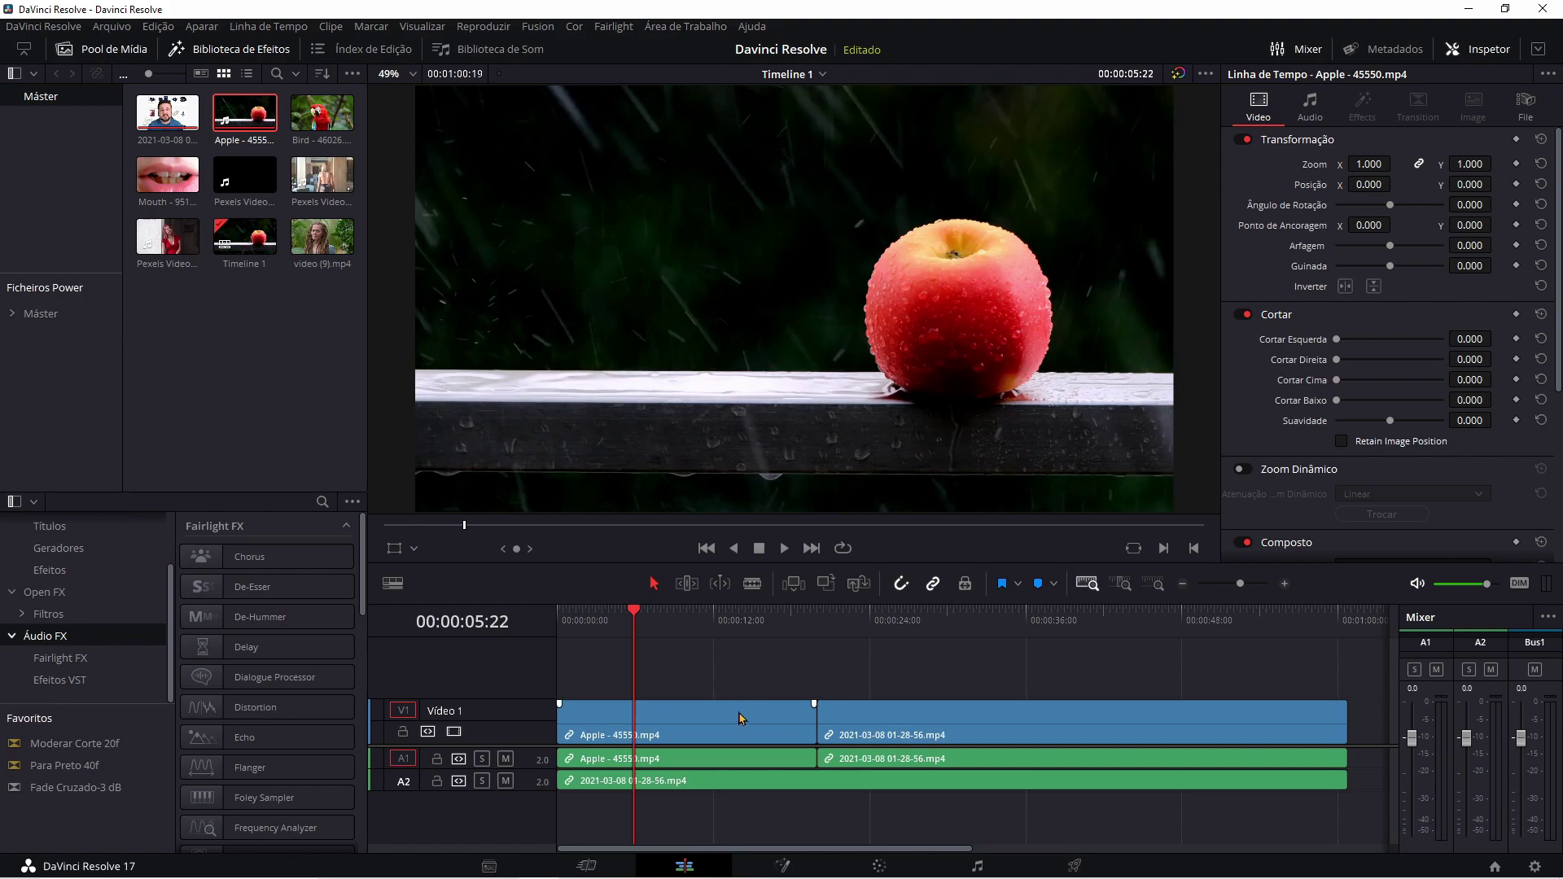
# - In Color Warper, shift the apple's red point through yellow to green
pyautogui.click(879, 866)
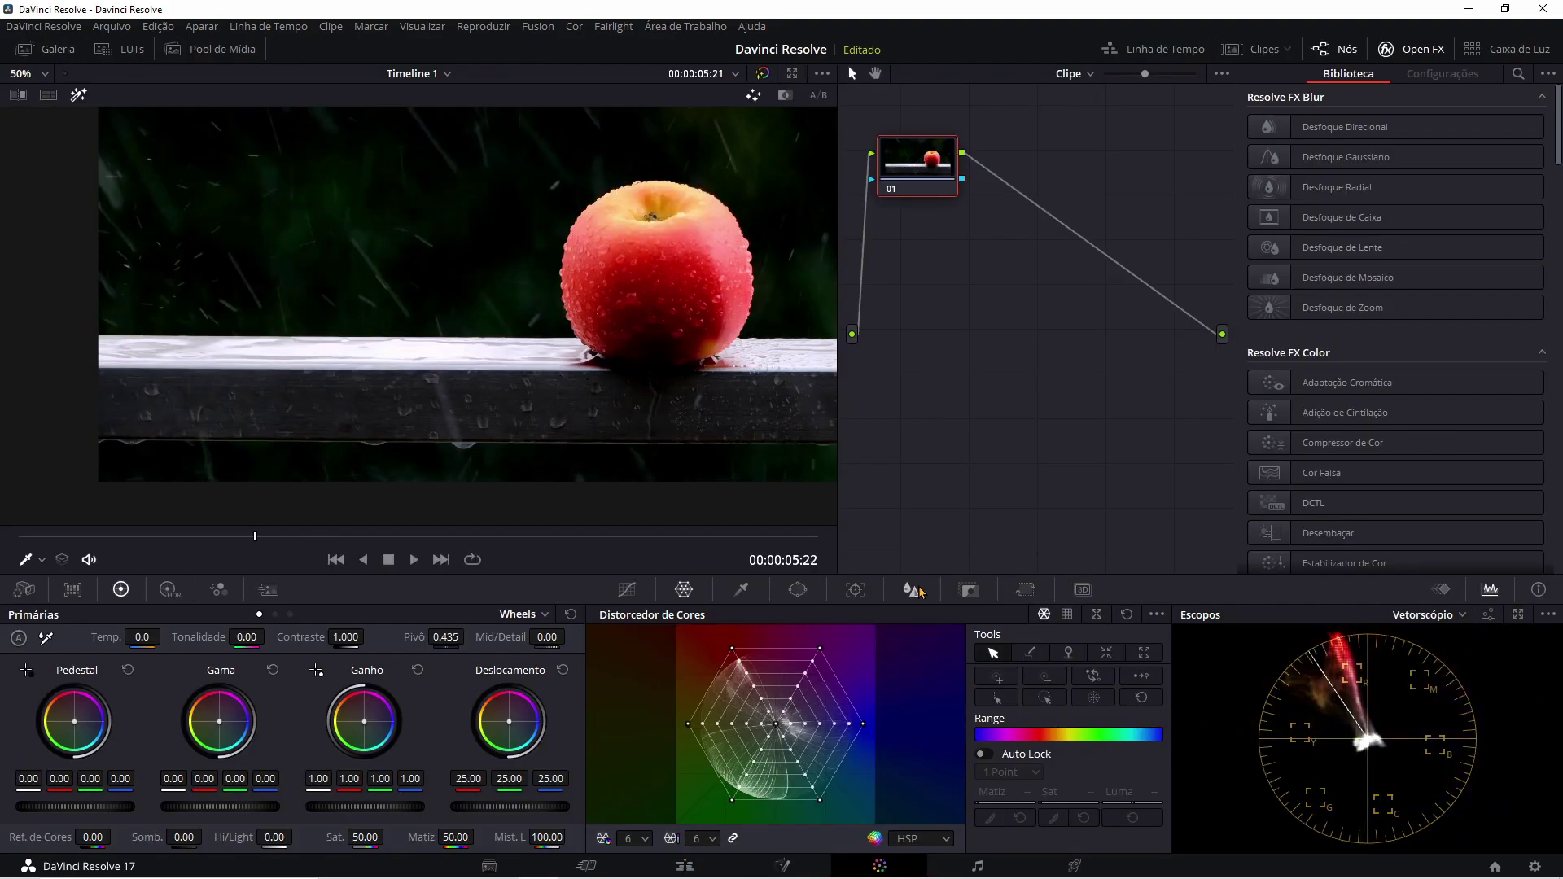
pyautogui.moveTo(676, 271)
pyautogui.mouseDown()
pyautogui.moveTo(654, 297)
pyautogui.moveTo(666, 286)
pyautogui.mouseUp()
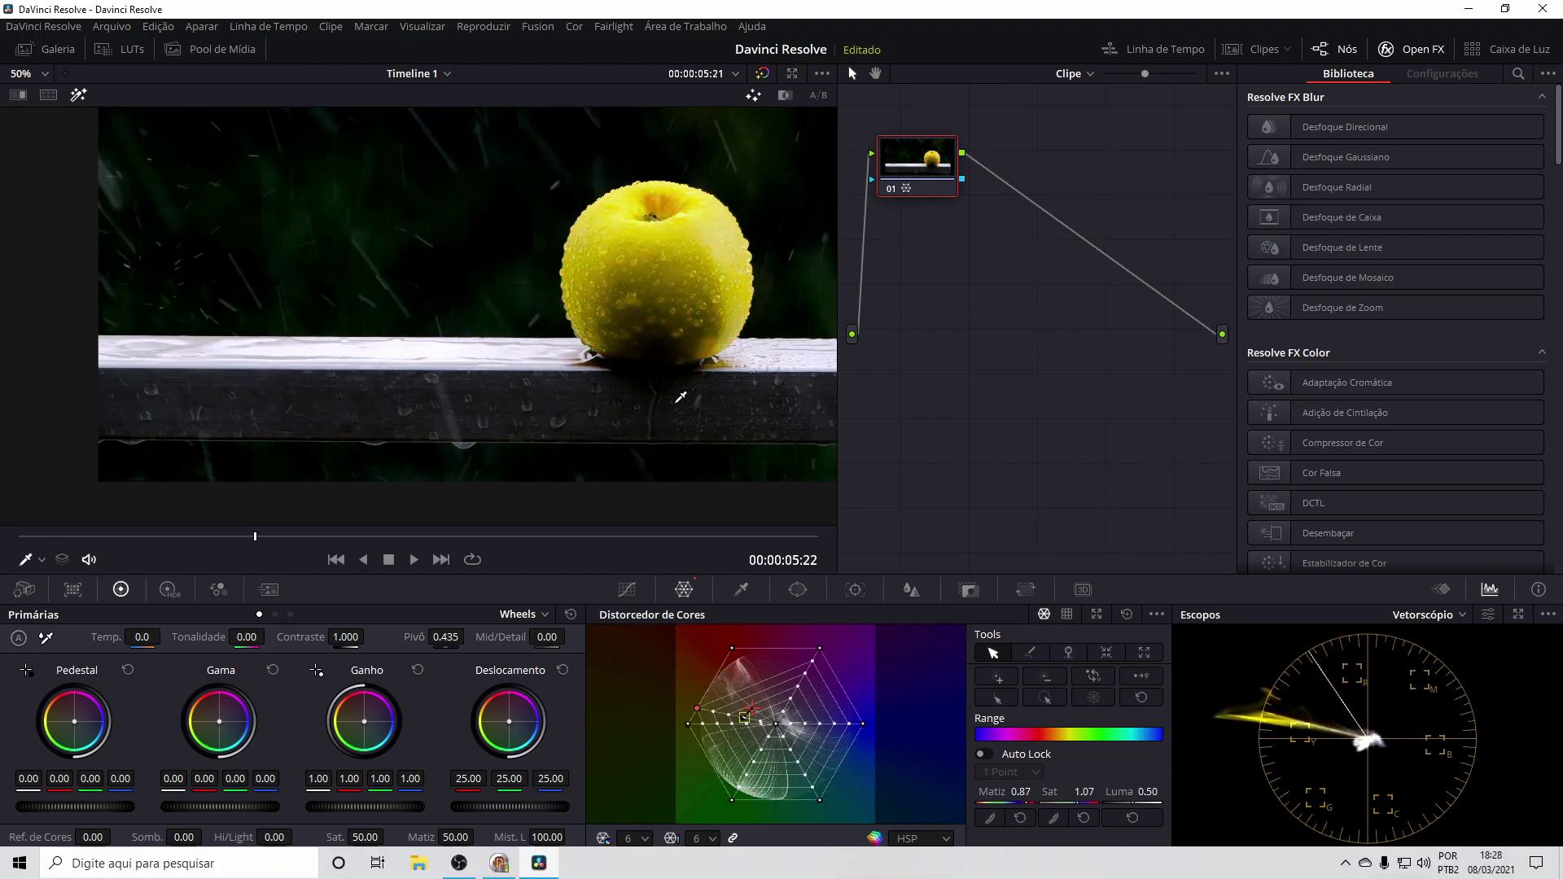
pyautogui.moveTo(666, 285)
pyautogui.mouseDown()
pyautogui.moveTo(658, 309)
pyautogui.moveTo(684, 324)
pyautogui.mouseUp()
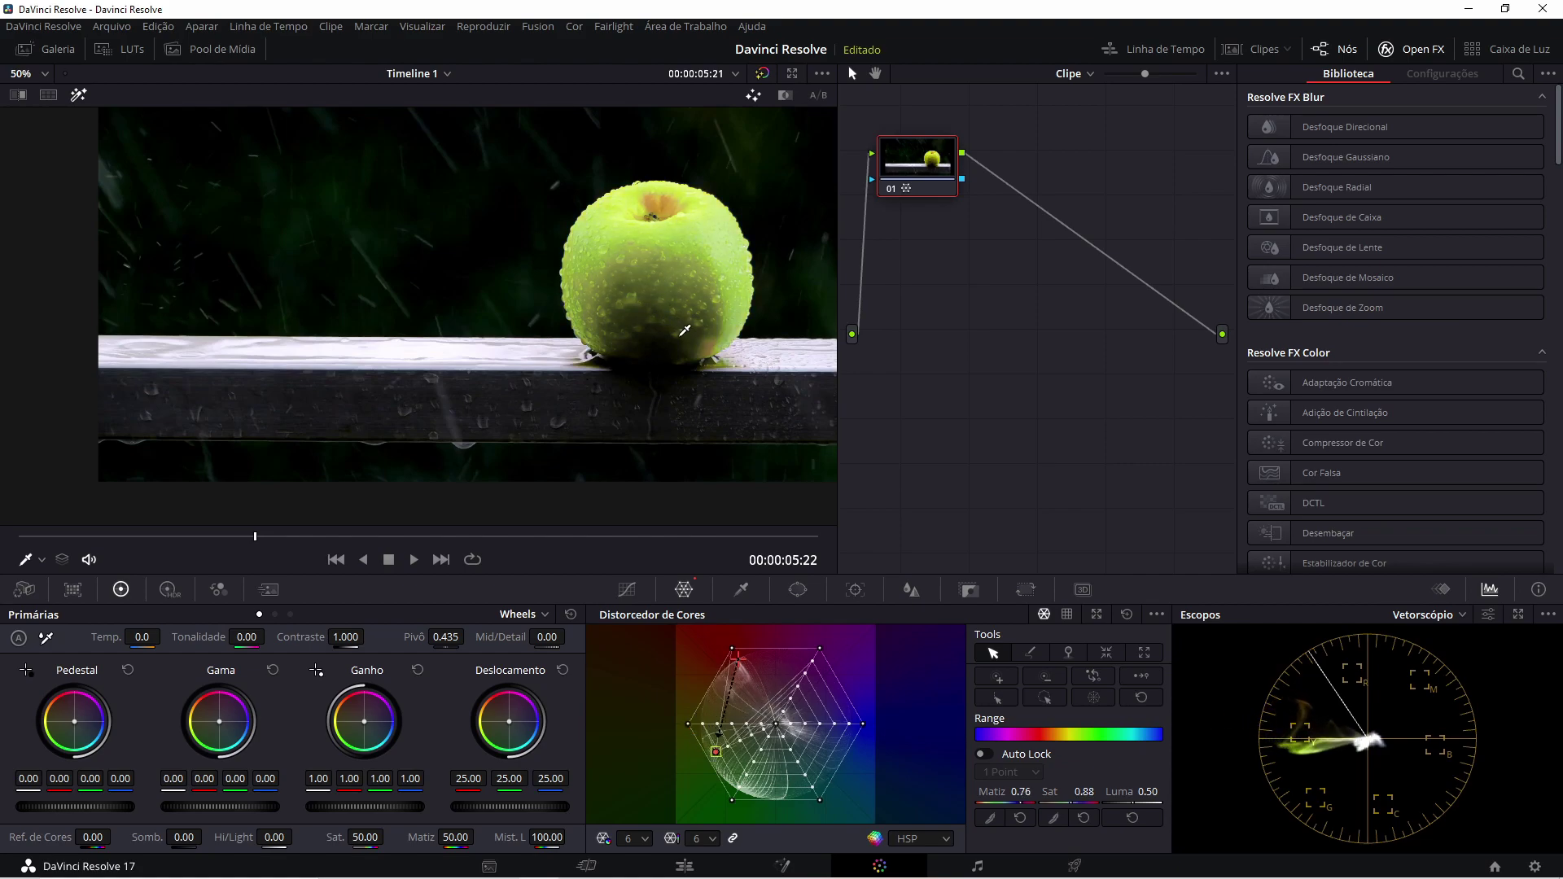
# - Back on the Edit page, play the timeline from 00:00:00:00 to review the green apple
pyautogui.hotkey('shift', '4')
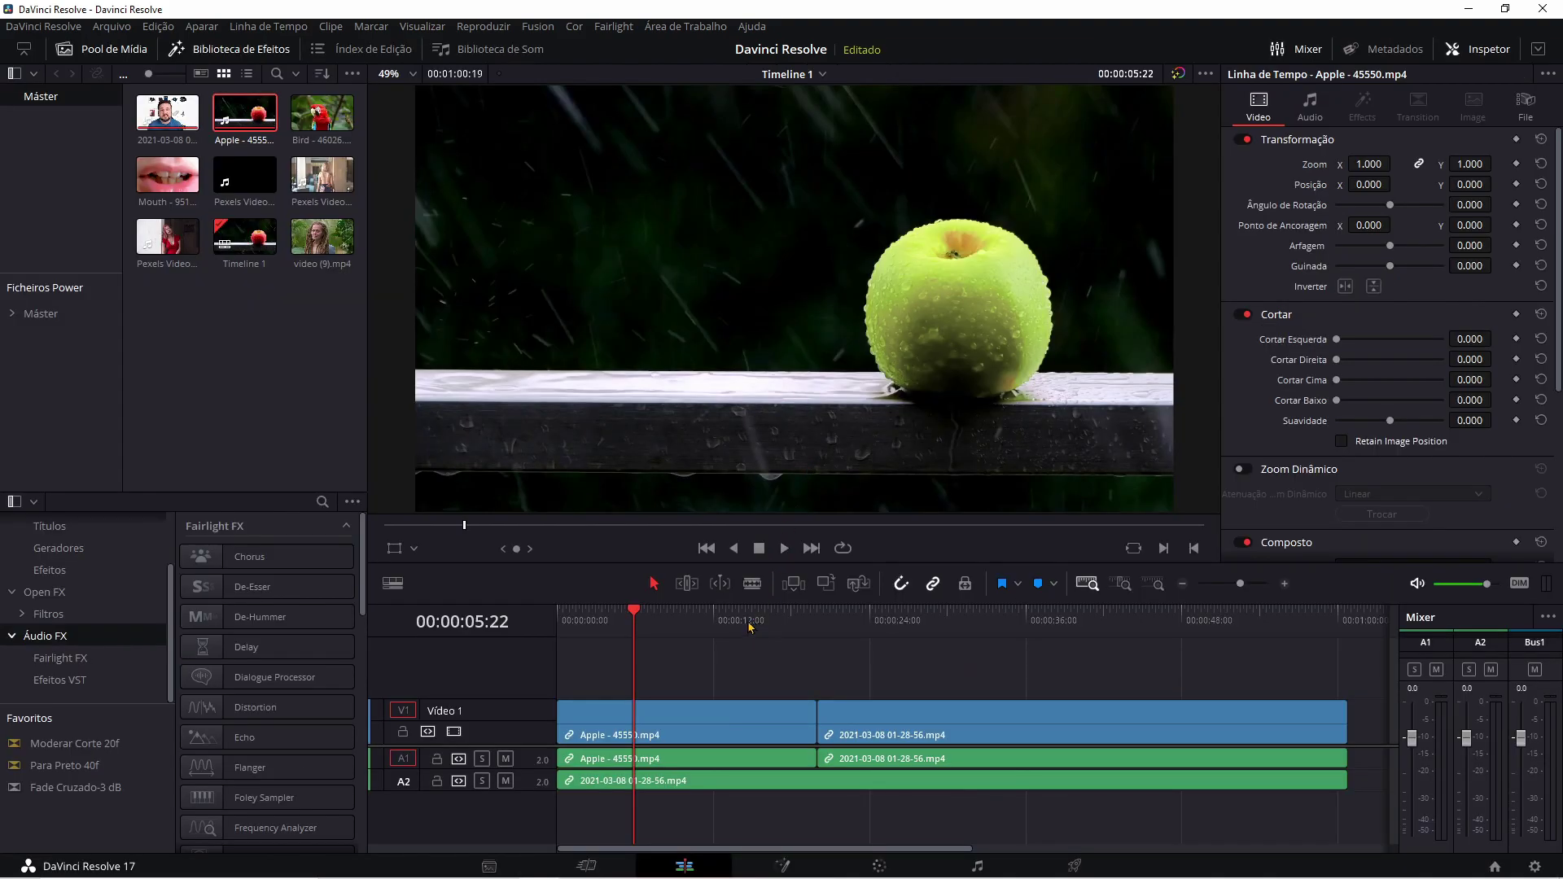
pyautogui.moveTo(633, 611); pyautogui.dragTo(557, 610)
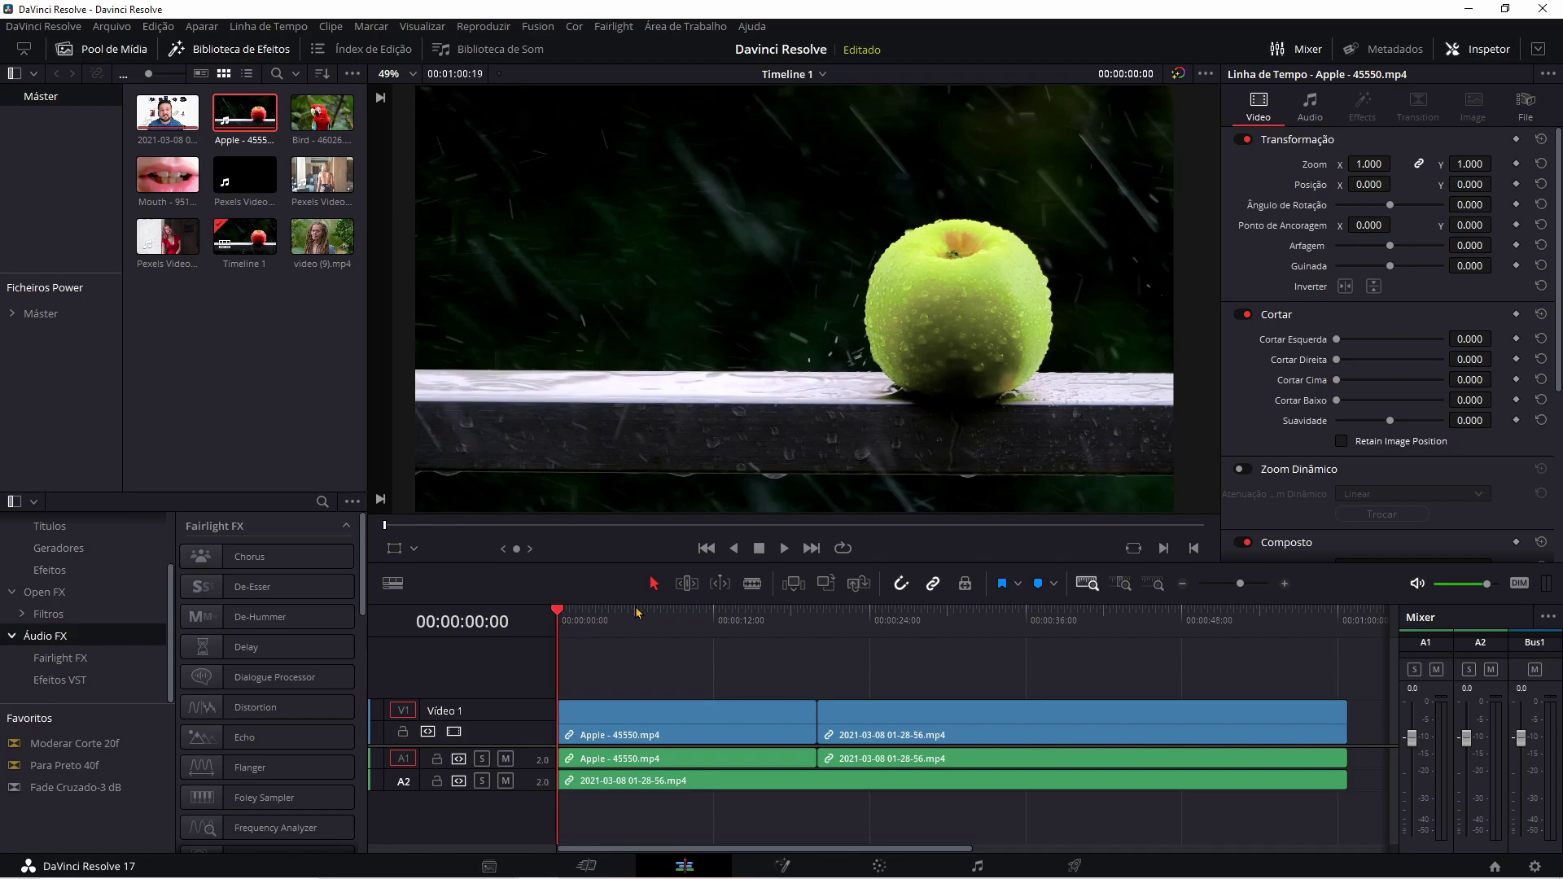
pyautogui.click(784, 549)
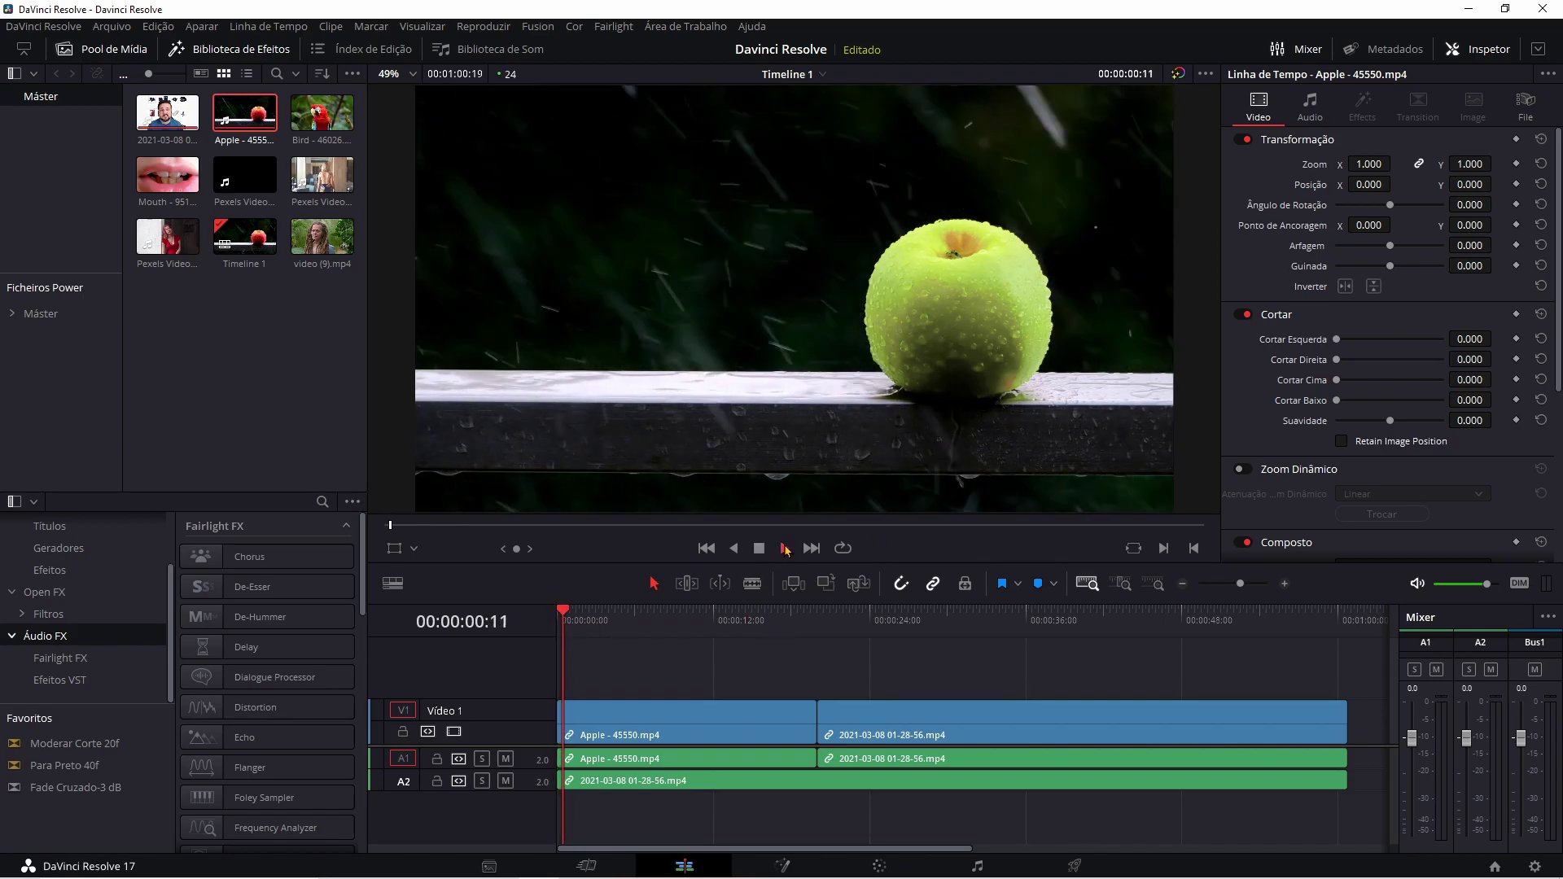